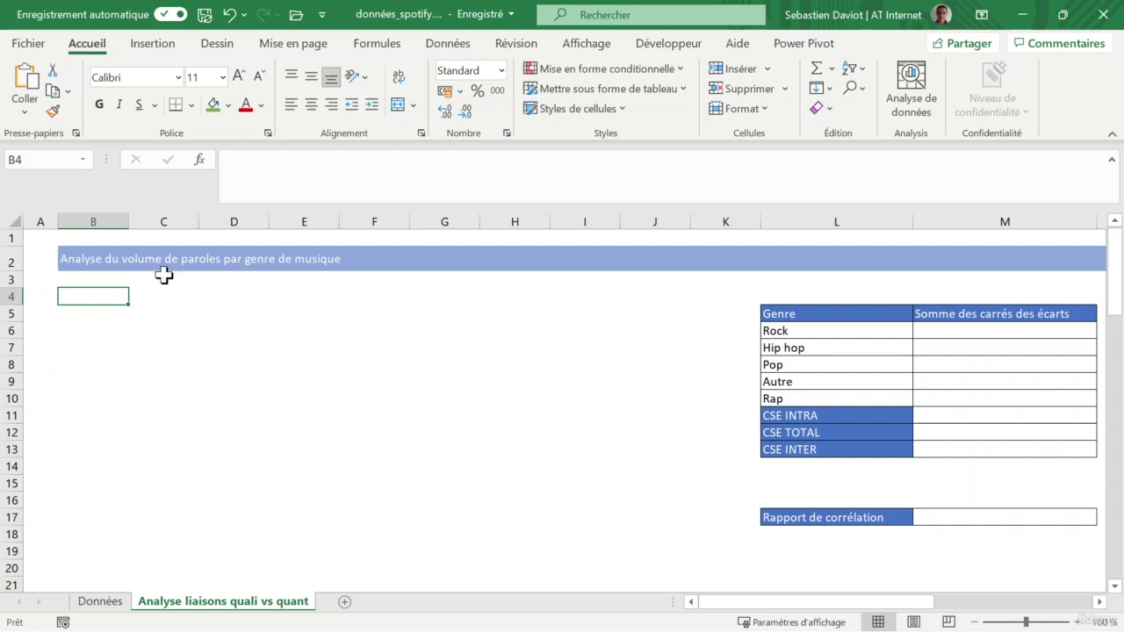
scroll(544, 441, right, 1)
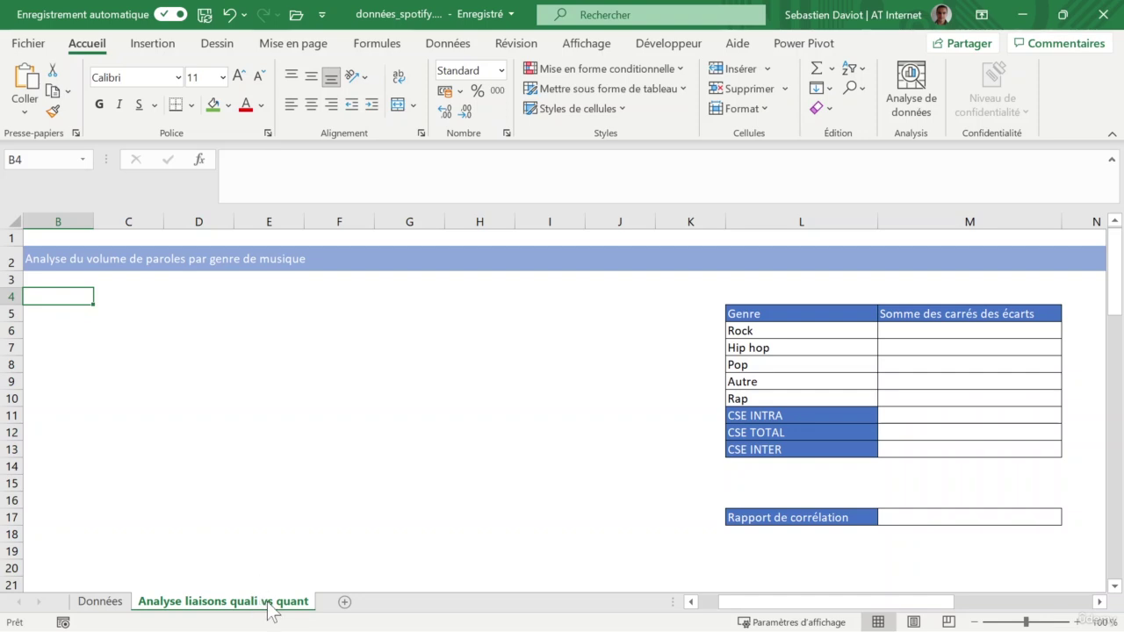
key(Left)
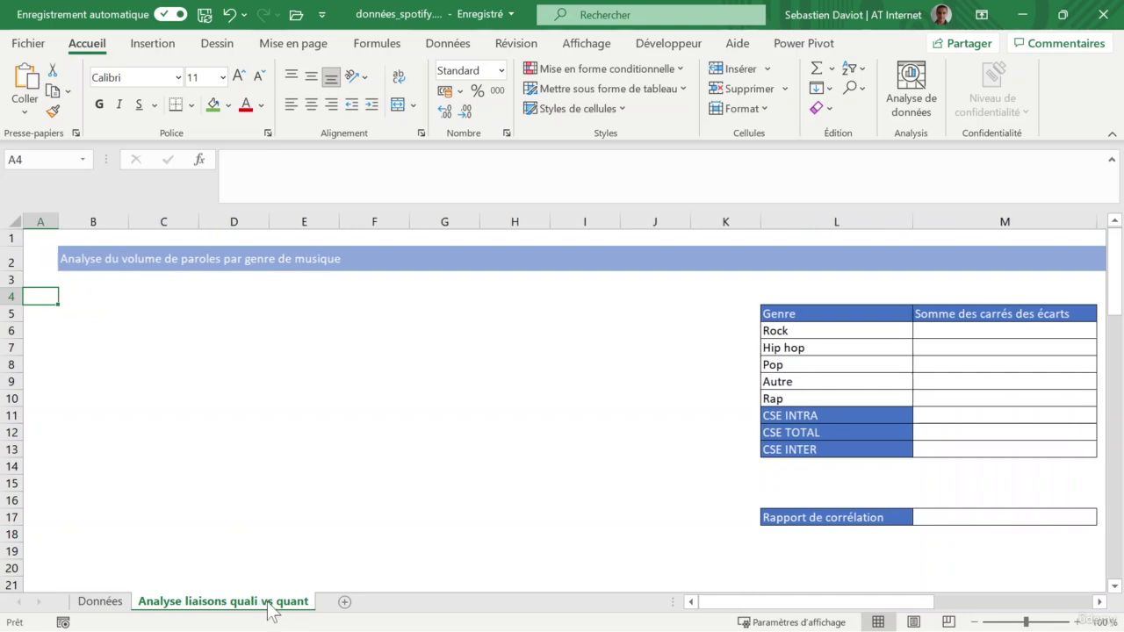
key(Right)
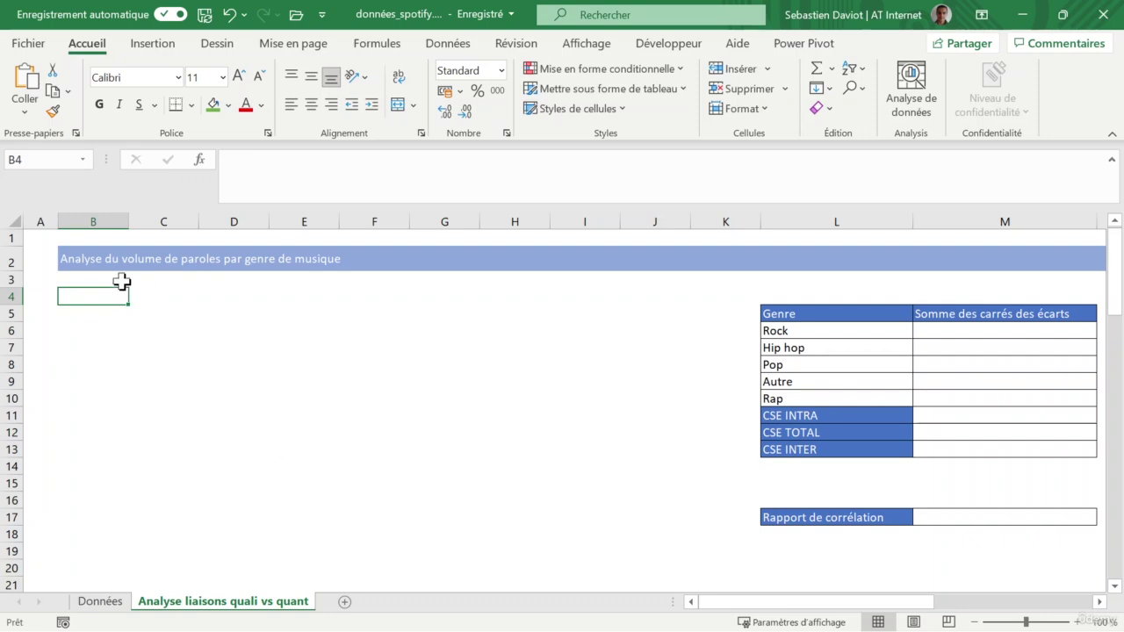
click(79, 261)
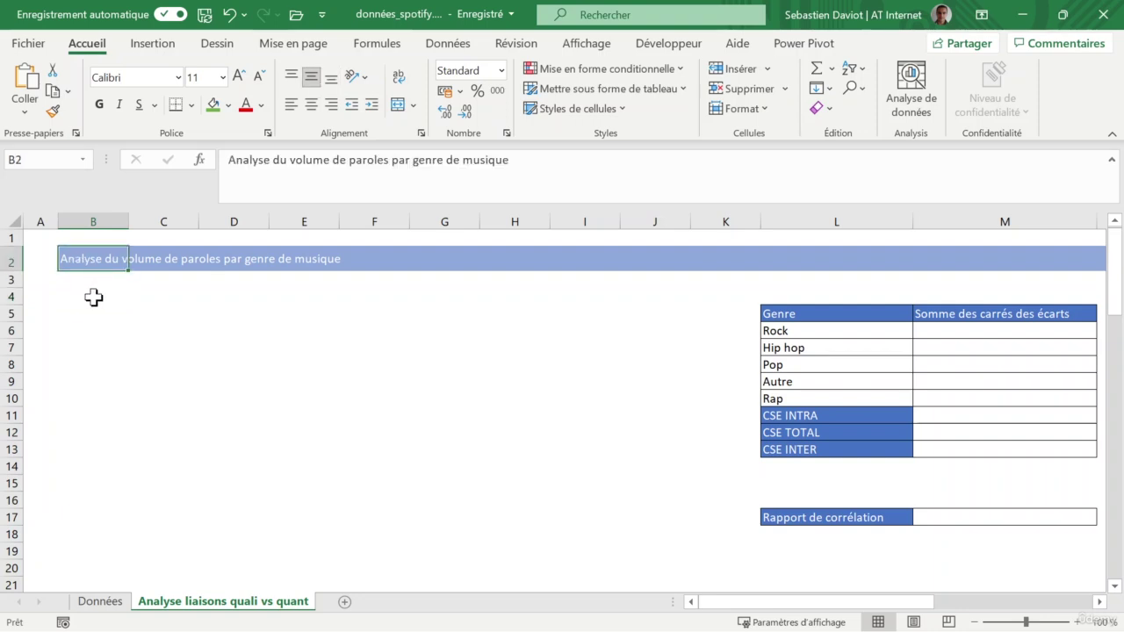
click(93, 297)
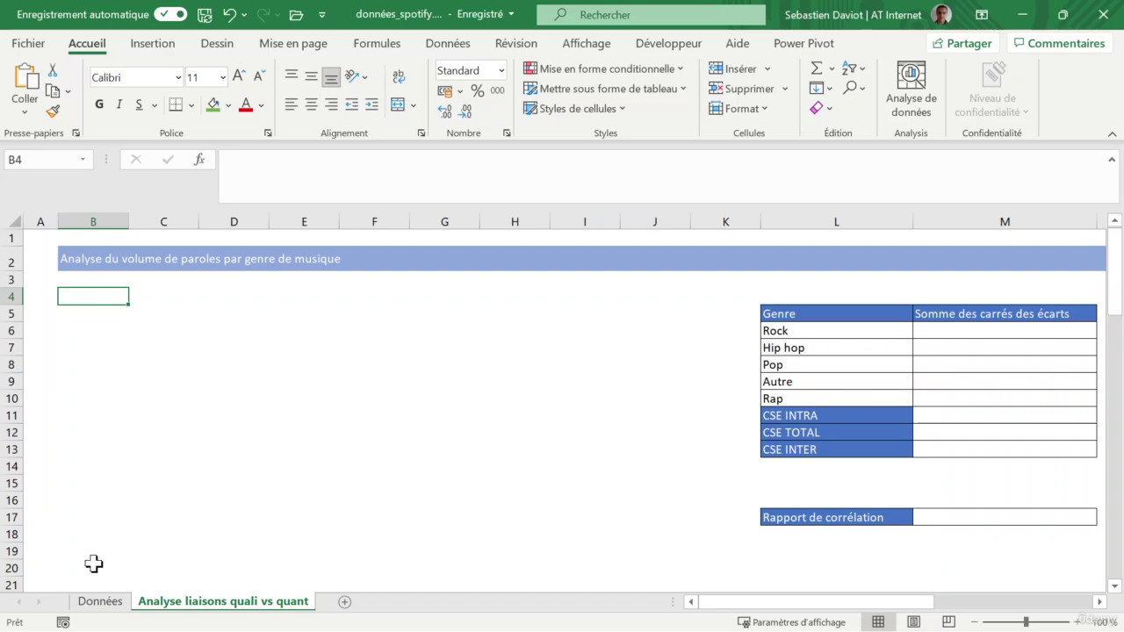
Step: Switch to the Données sheet and go to its genre simplifié column
click(101, 601)
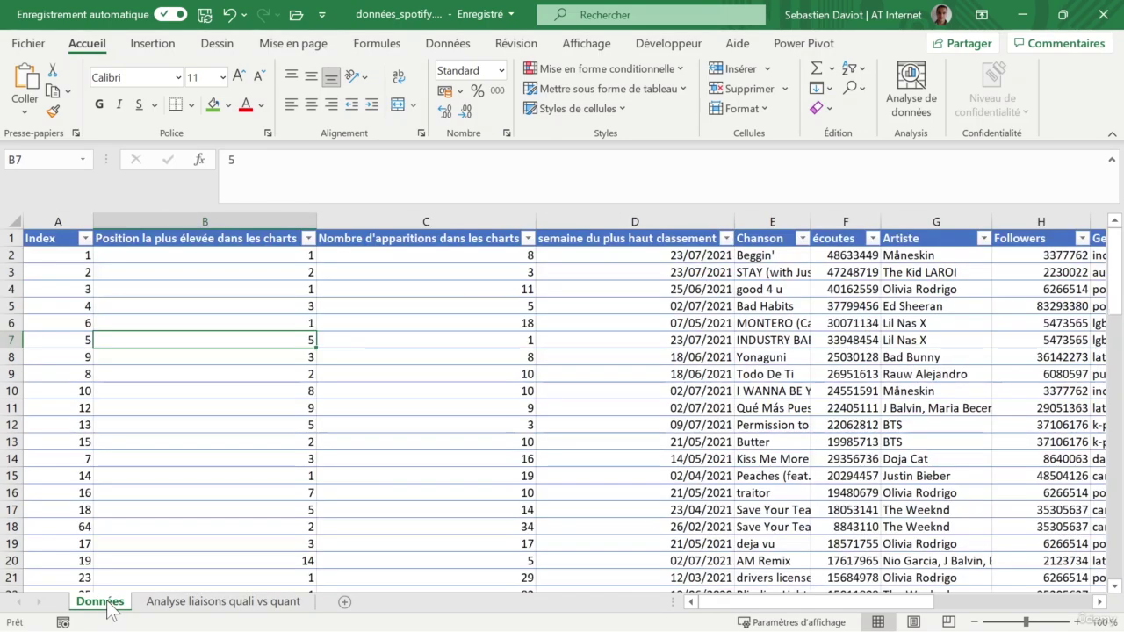
scroll(728, 331, right, 2)
scroll(728, 330, right, 5)
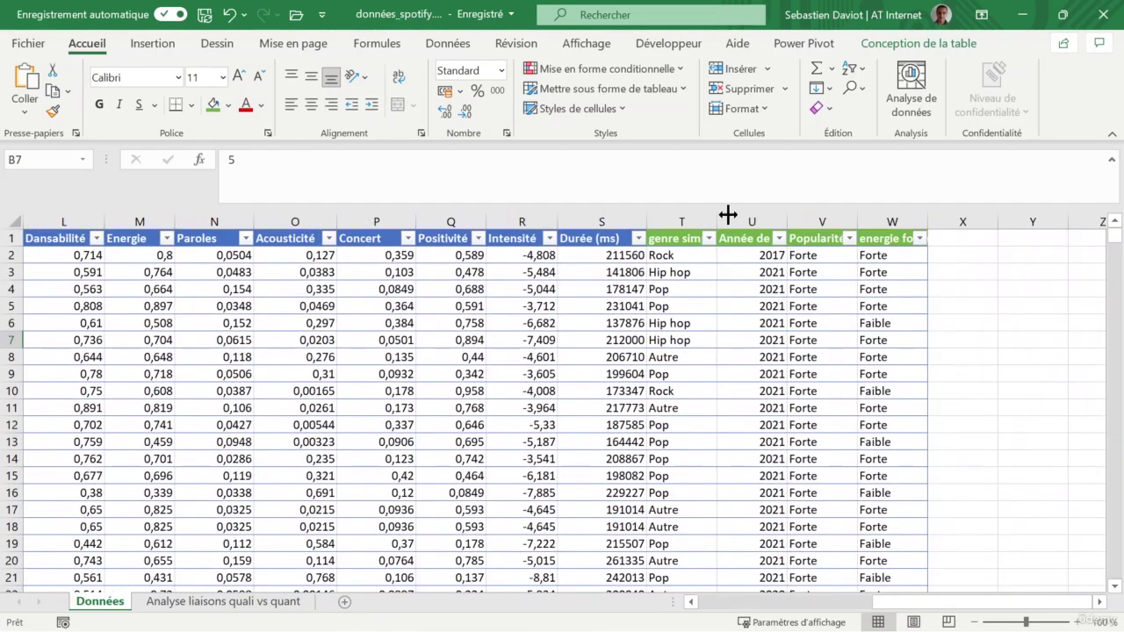
Step: Try to insert a box-and-whisker chart from the genre simplifié and Paroles columns, then remove it
click(664, 219)
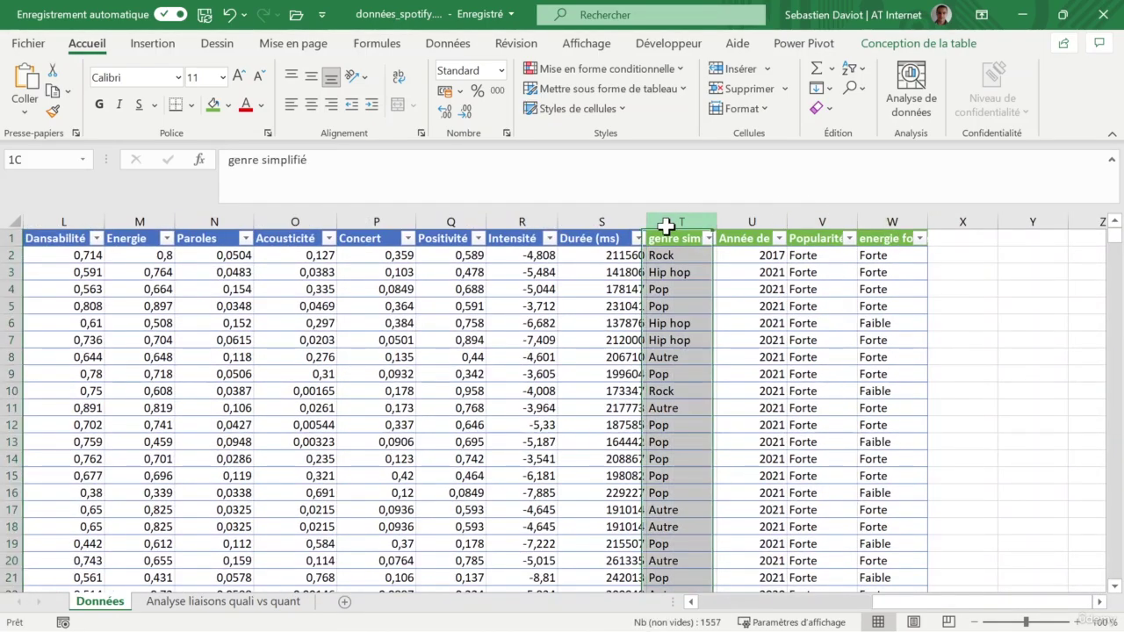
scroll(566, 305, left, 1)
scroll(566, 305, left, 2)
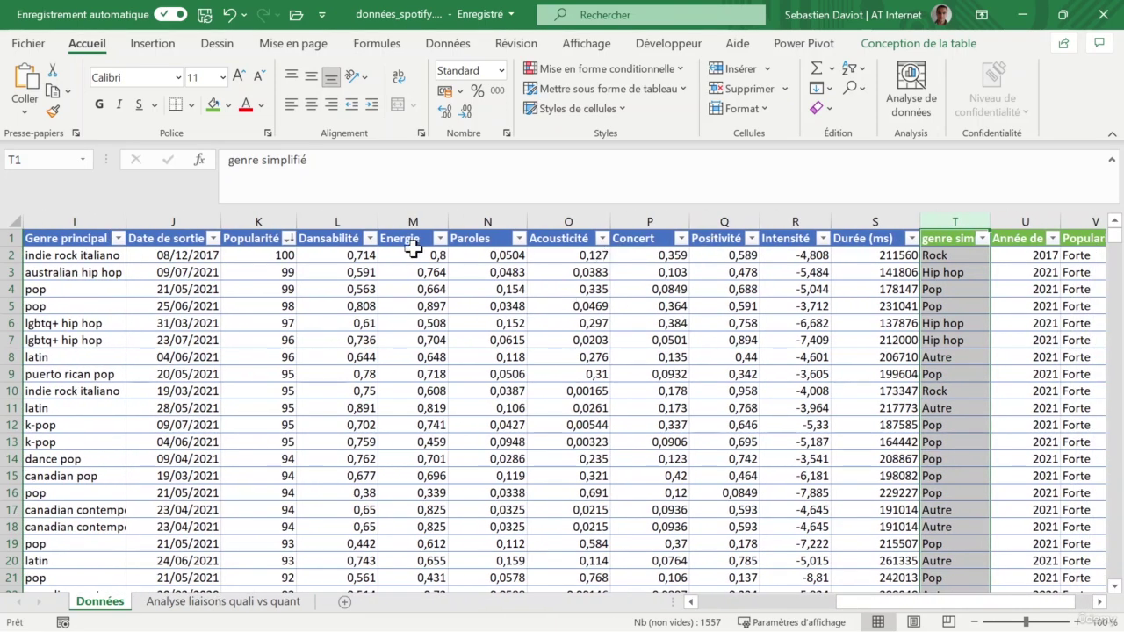
click(487, 220)
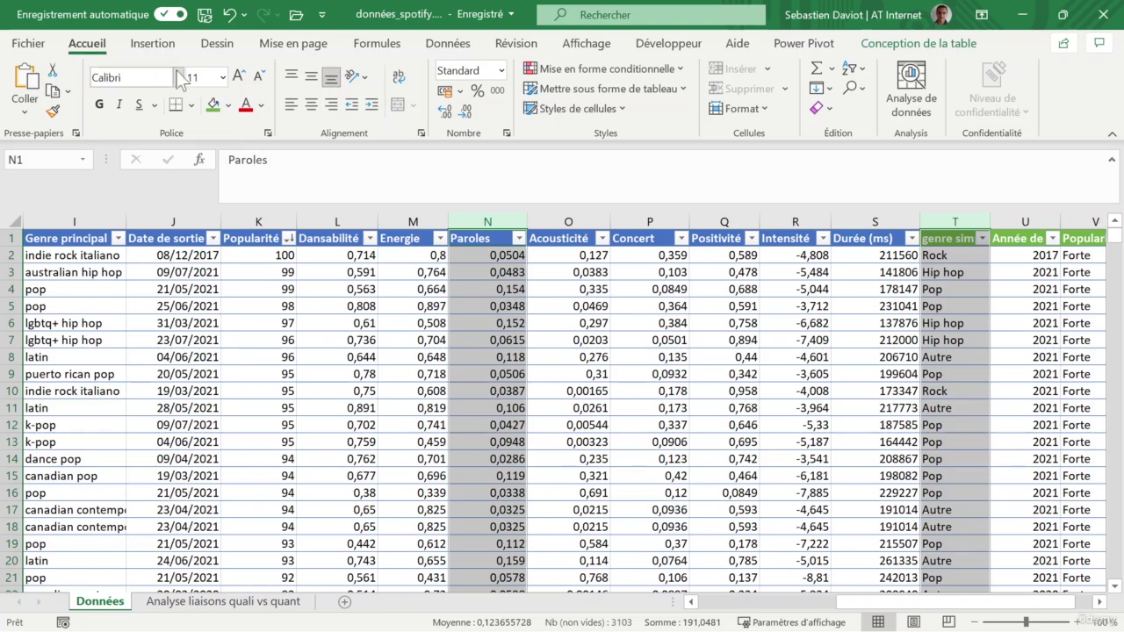
click(149, 45)
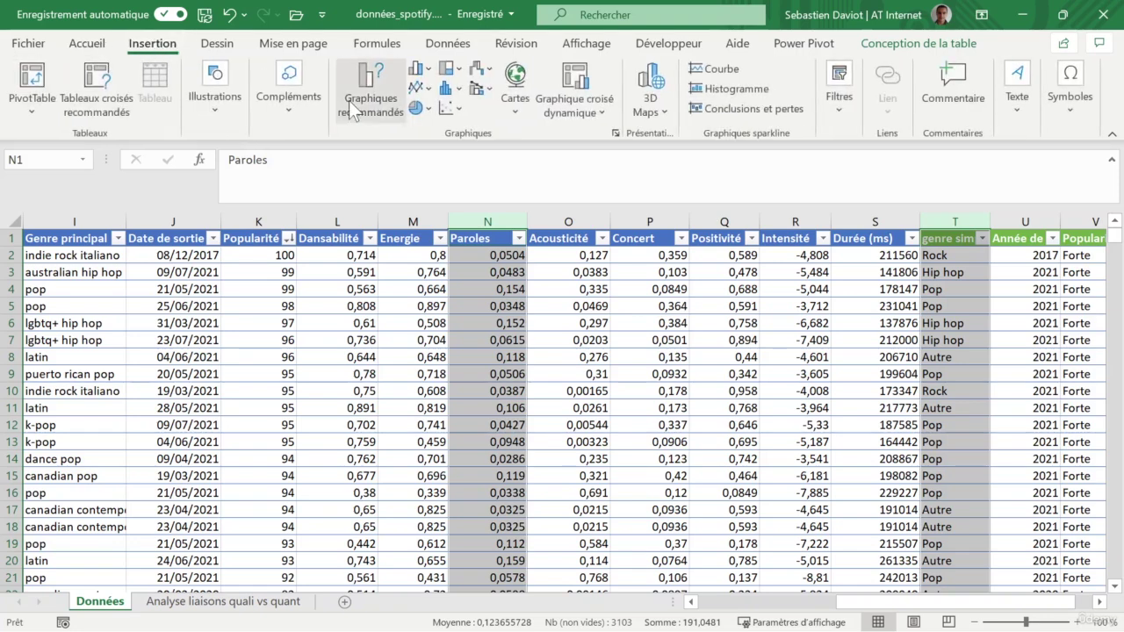
click(447, 87)
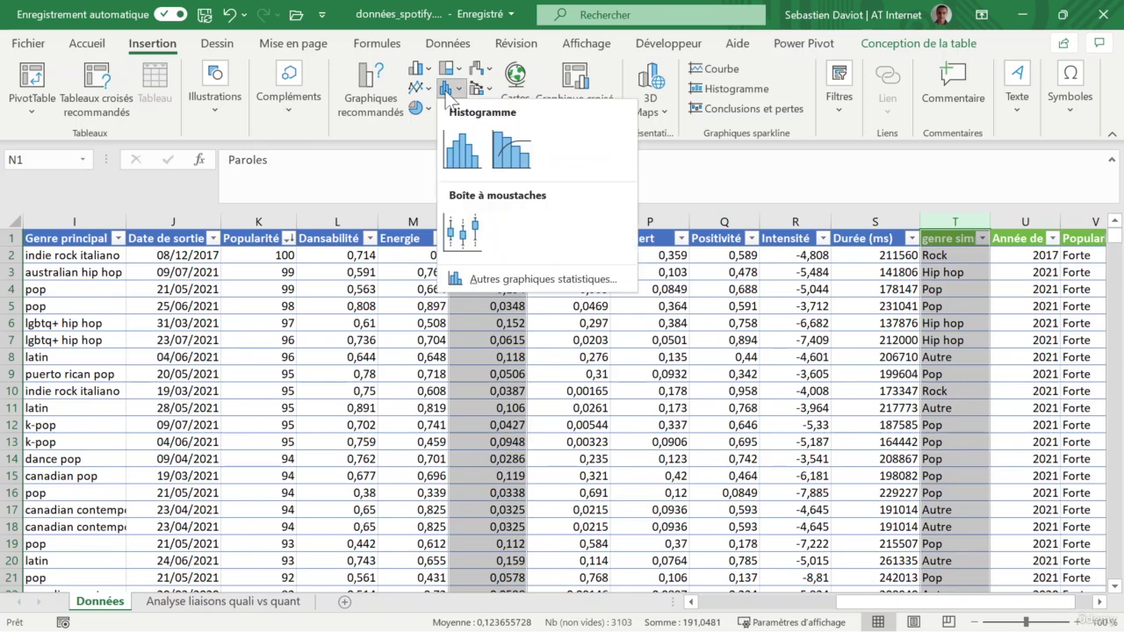
click(451, 232)
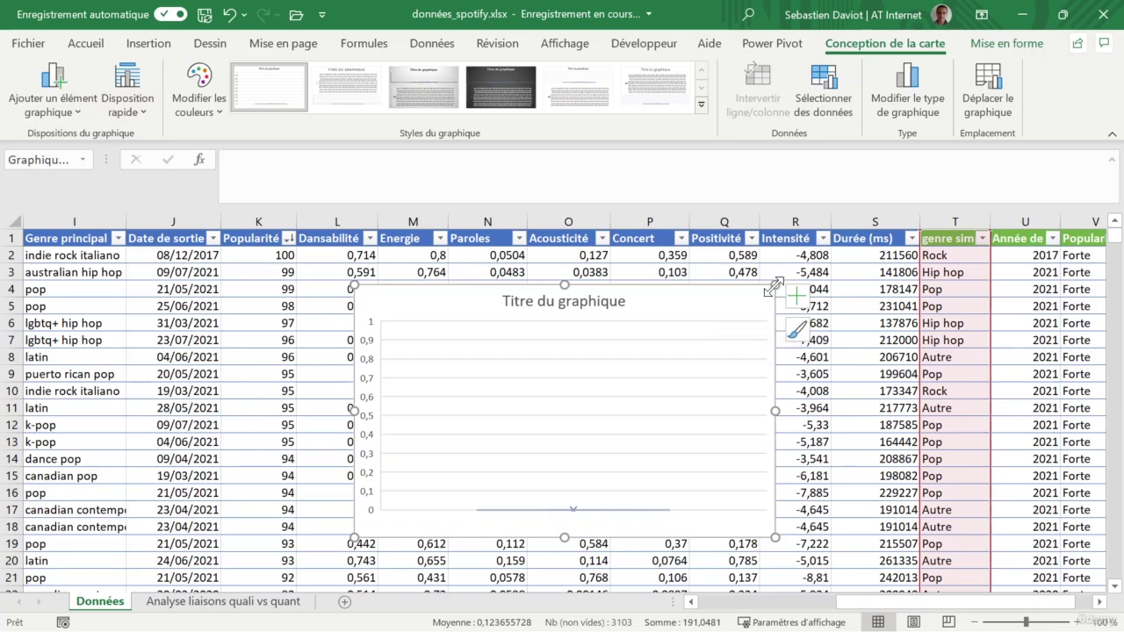
key(Delete)
Step: Move the genre simplifié column so that it sits directly before the Genre principal column
click(954, 222)
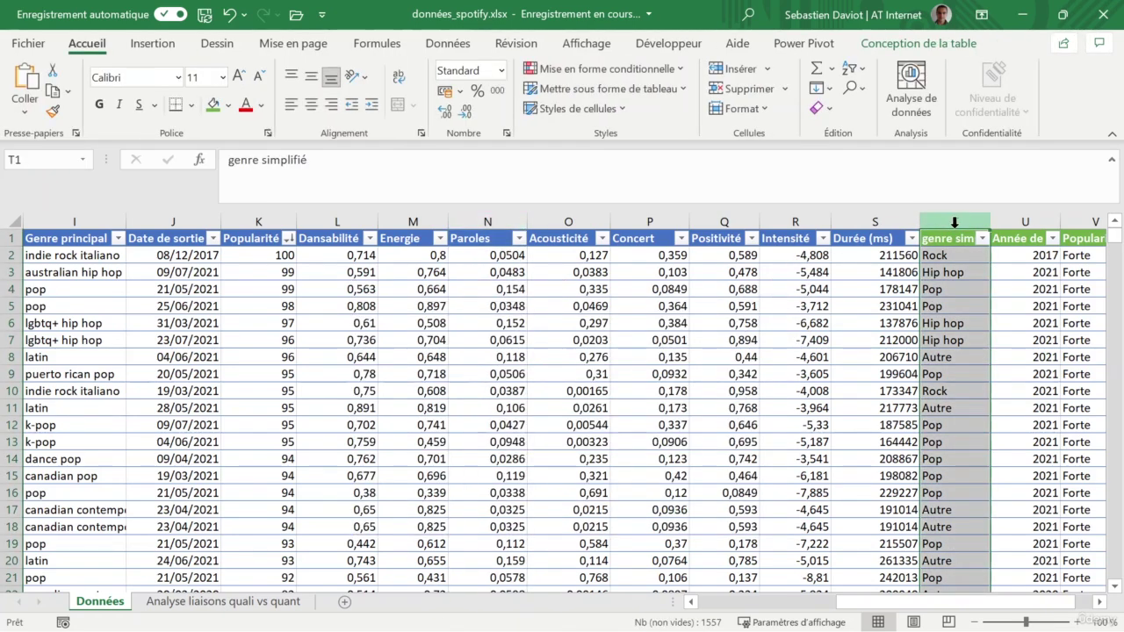
key(ctrl+x)
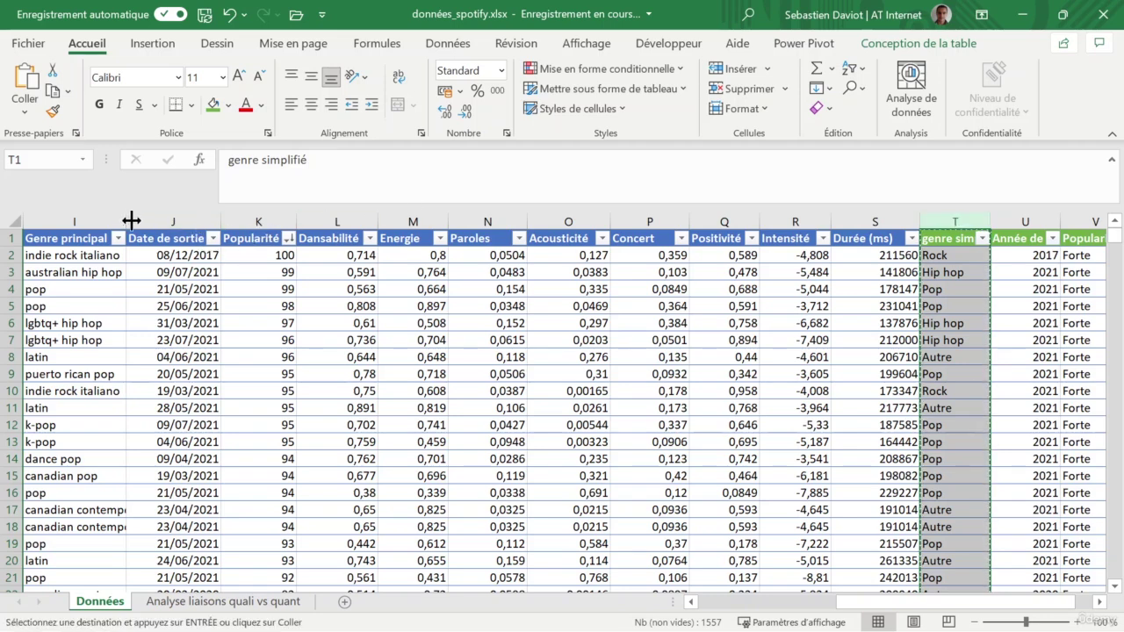
click(88, 220)
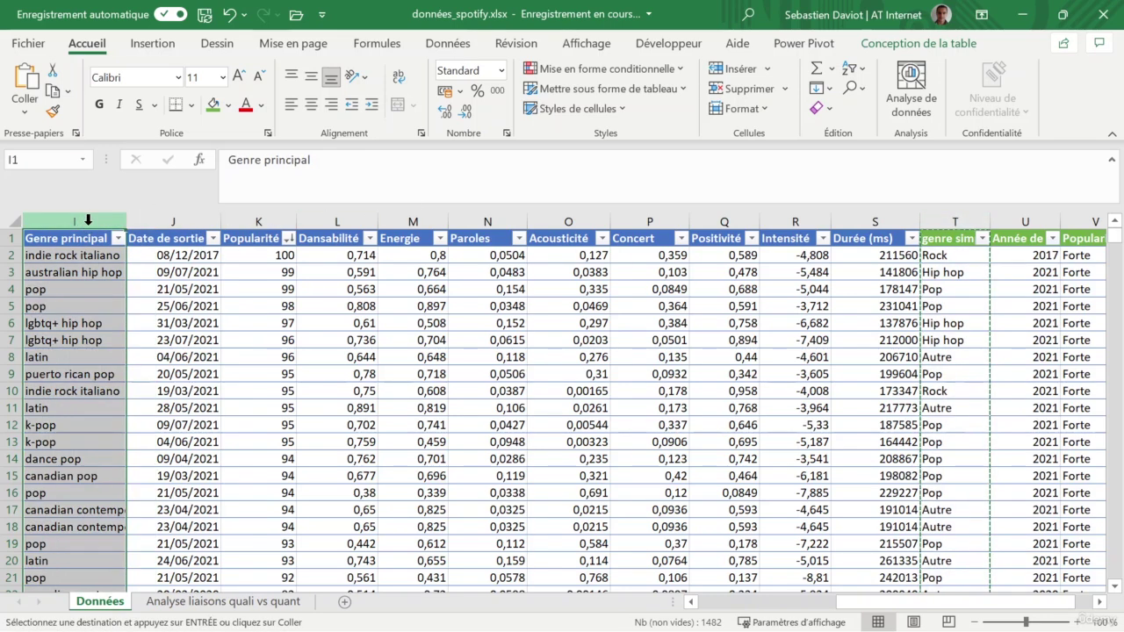
right_click(89, 223)
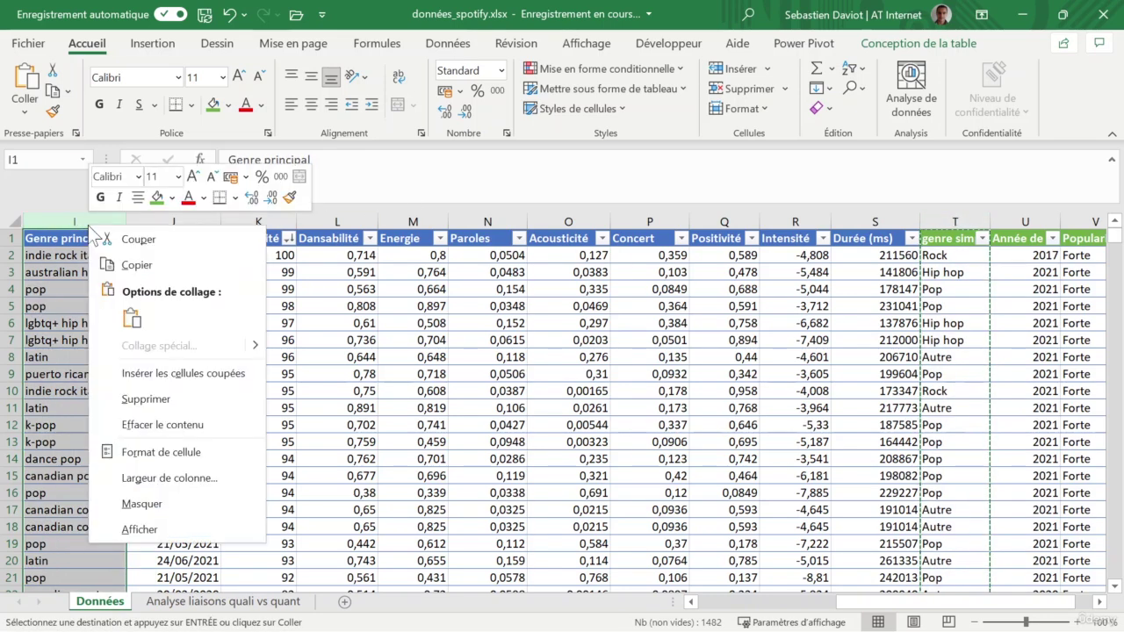
click(151, 375)
scroll(49, 347, left, 3)
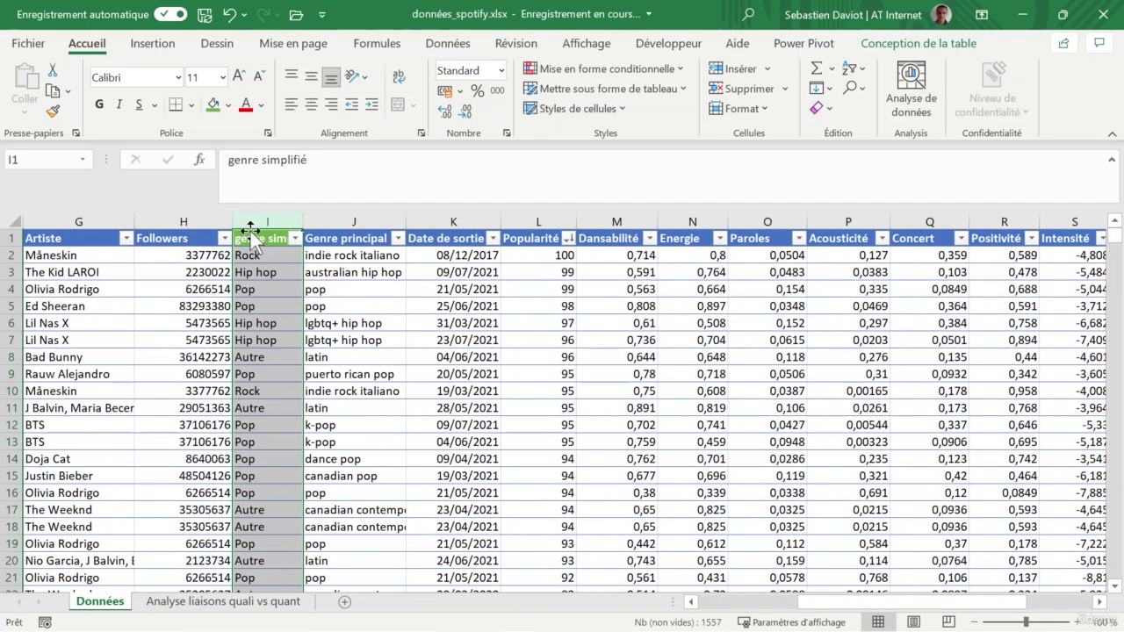
key(ctrl+z)
key(ctrl+y)
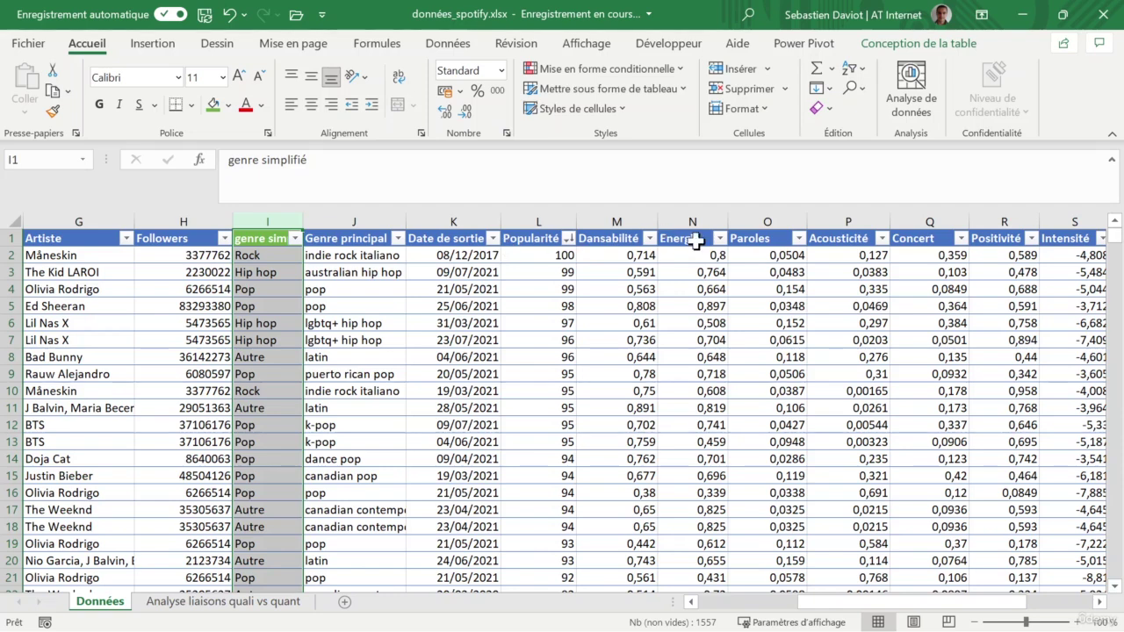
Step: Insert a box-and-whisker chart from the genre simplifié and Paroles columns
shift+click(776, 218)
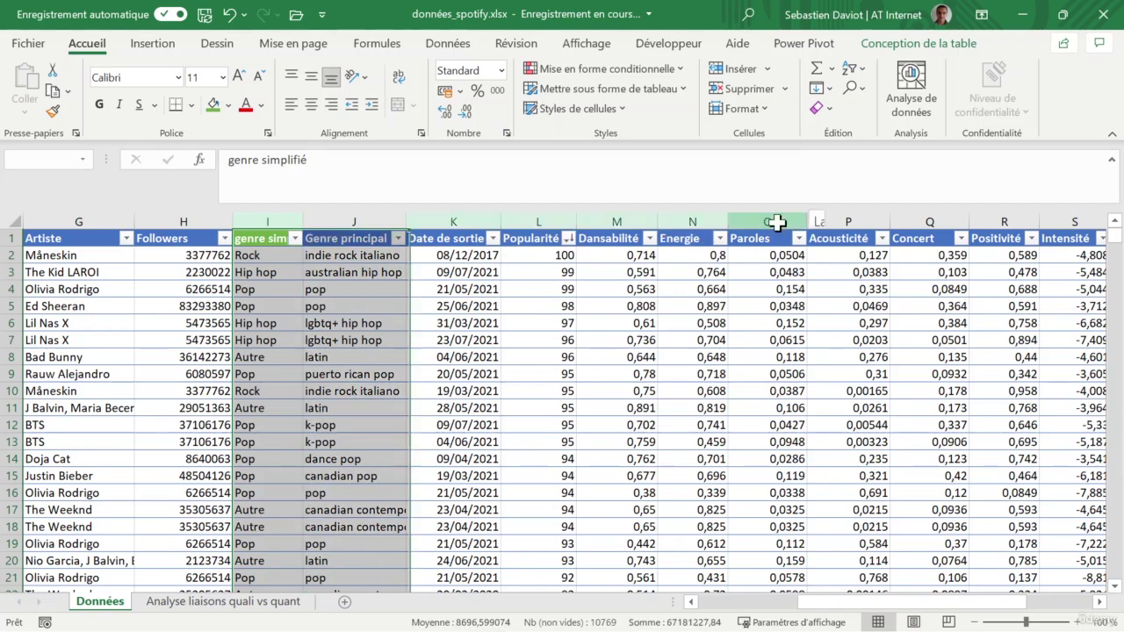
click(777, 217)
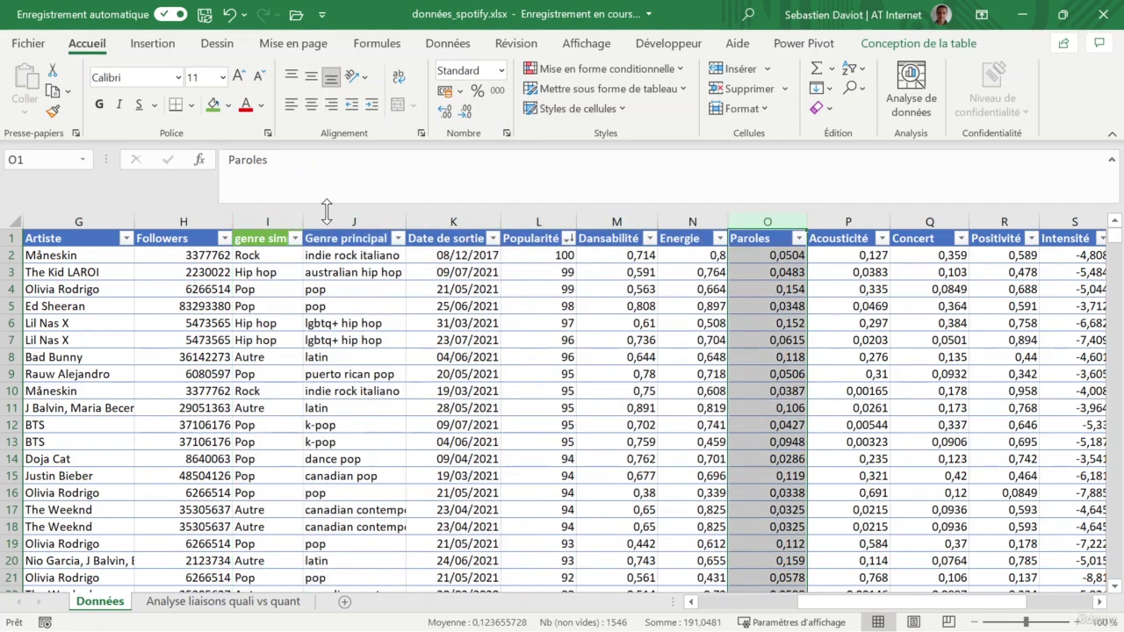
ctrl+click(274, 212)
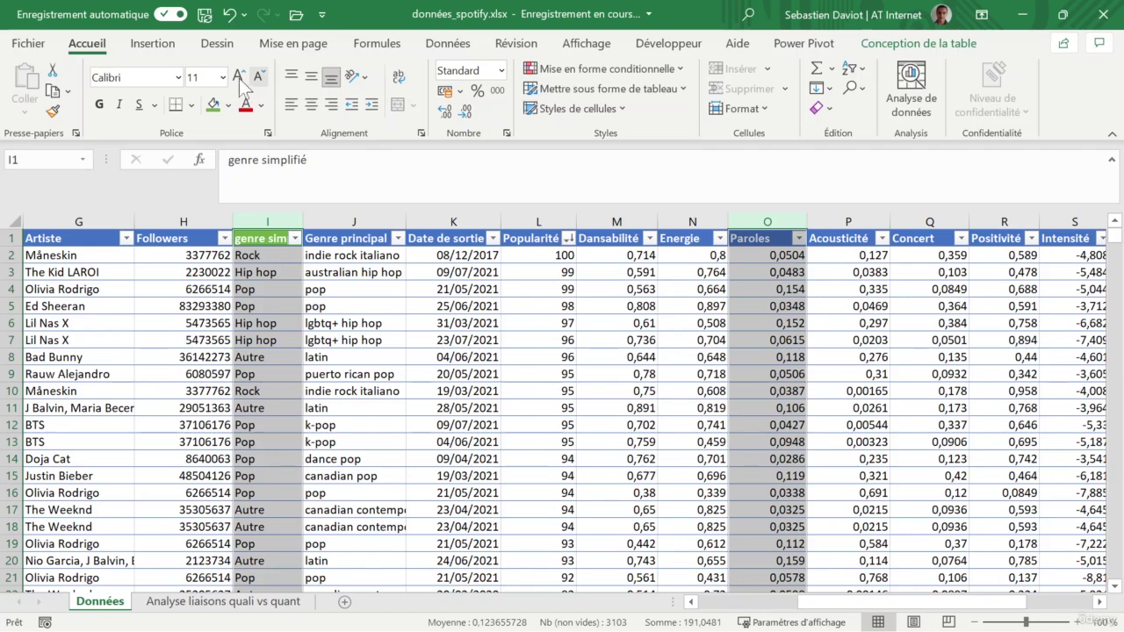
click(158, 44)
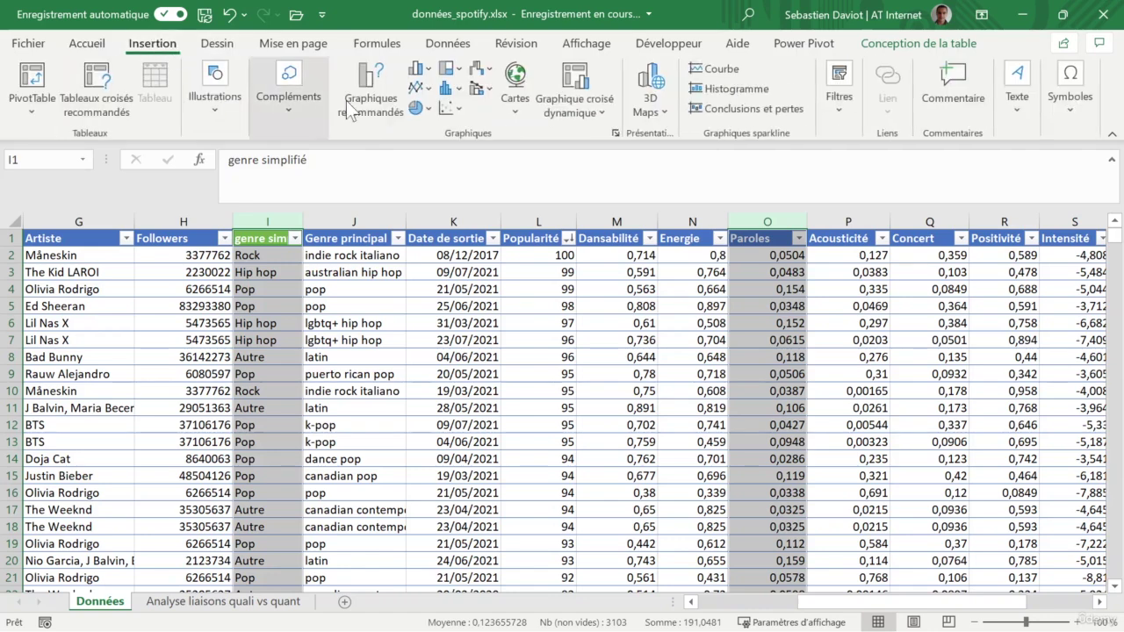
click(419, 89)
click(446, 88)
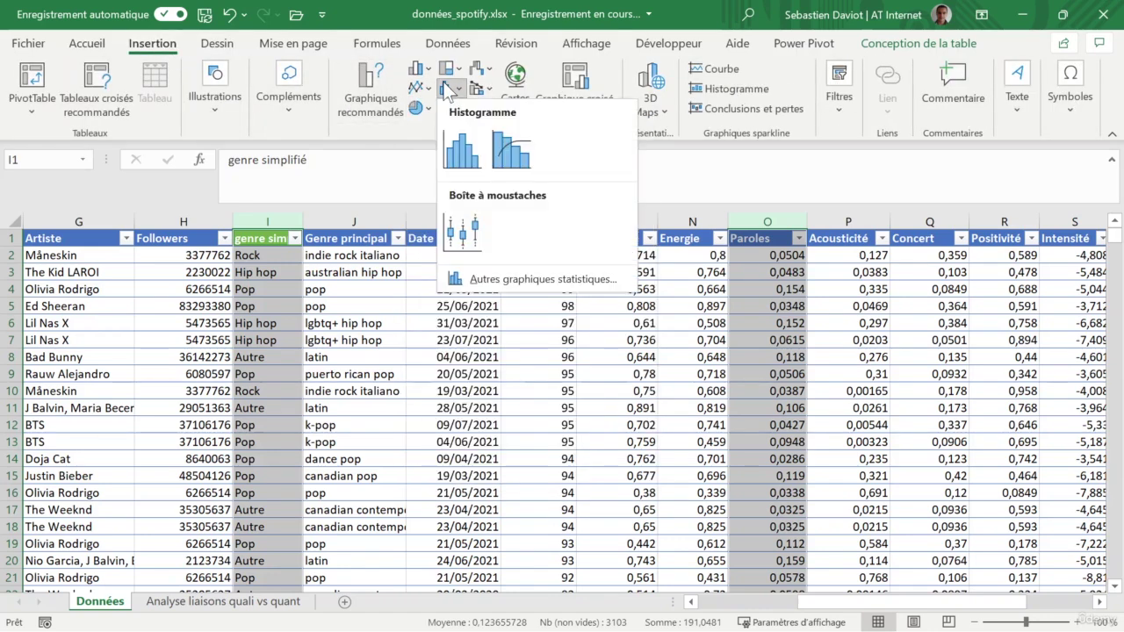
click(460, 235)
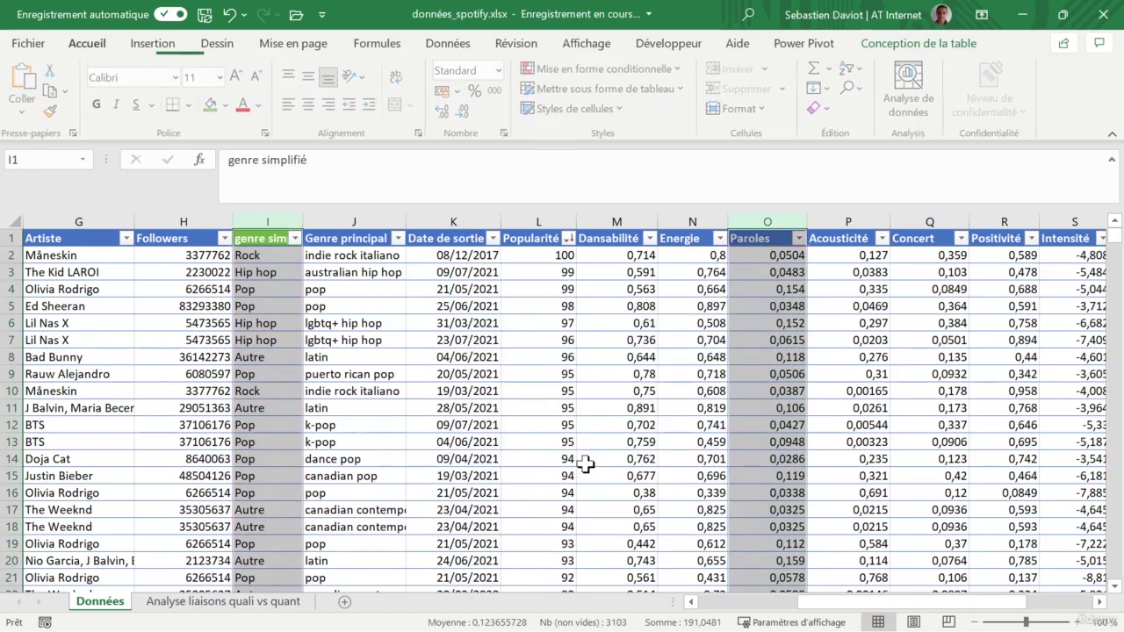
Step: Move the box-and-whisker chart to cell B4 of the Analyse liaisons quali vs quant sheet
key(Delete)
click(213, 603)
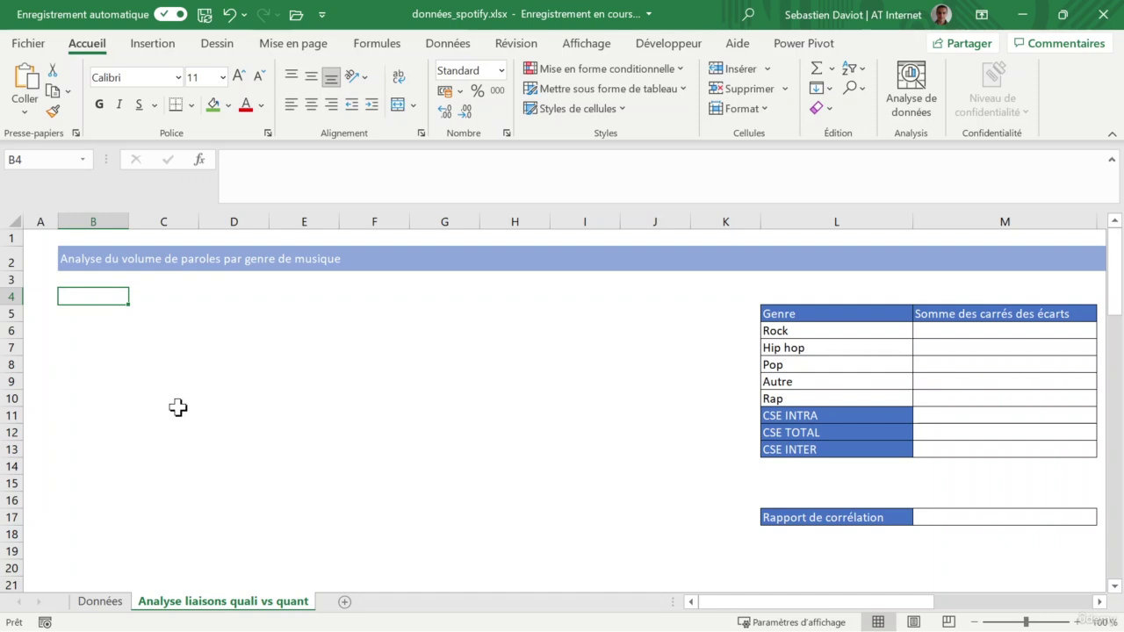
key(ctrl+v)
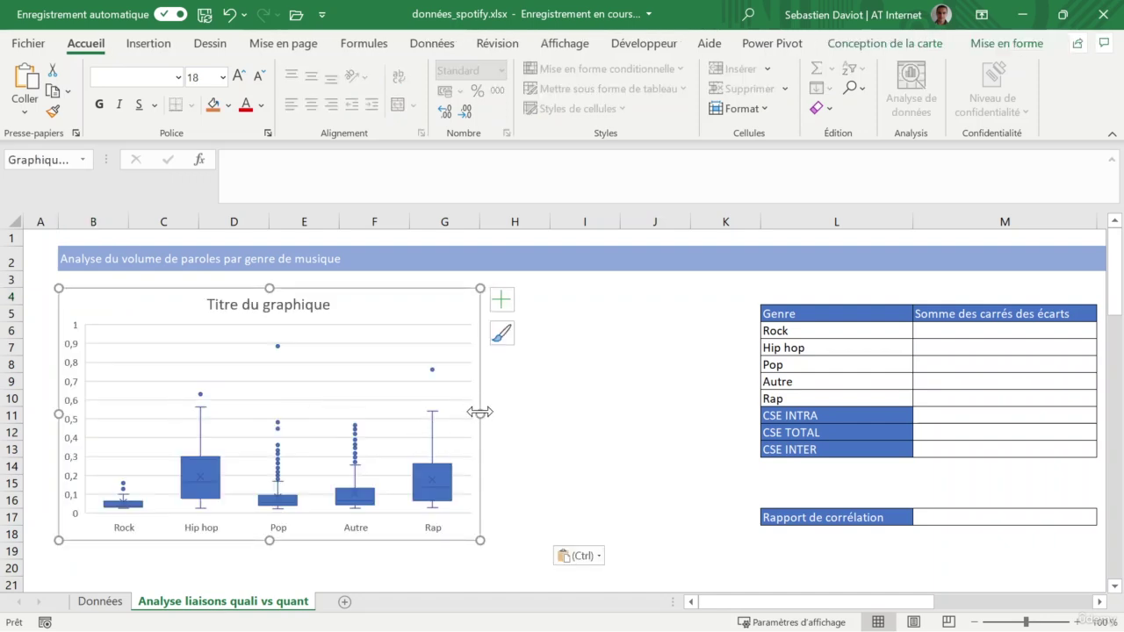
Step: Widen the box-and-whisker chart to extend across column K and delete its title
drag(479, 411, 745, 394)
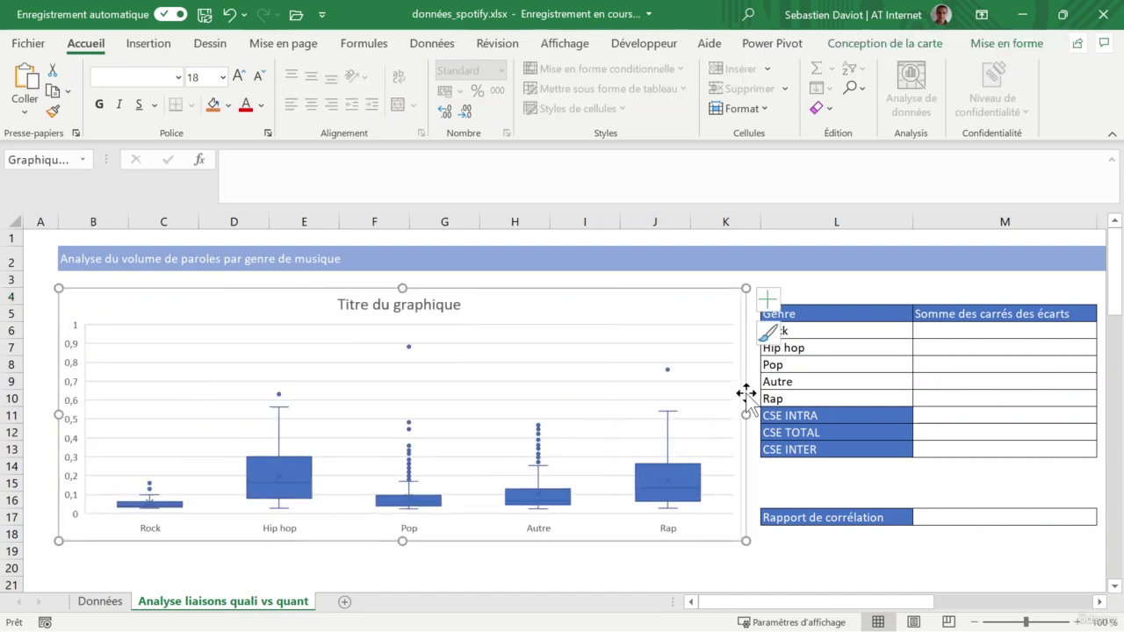
click(373, 312)
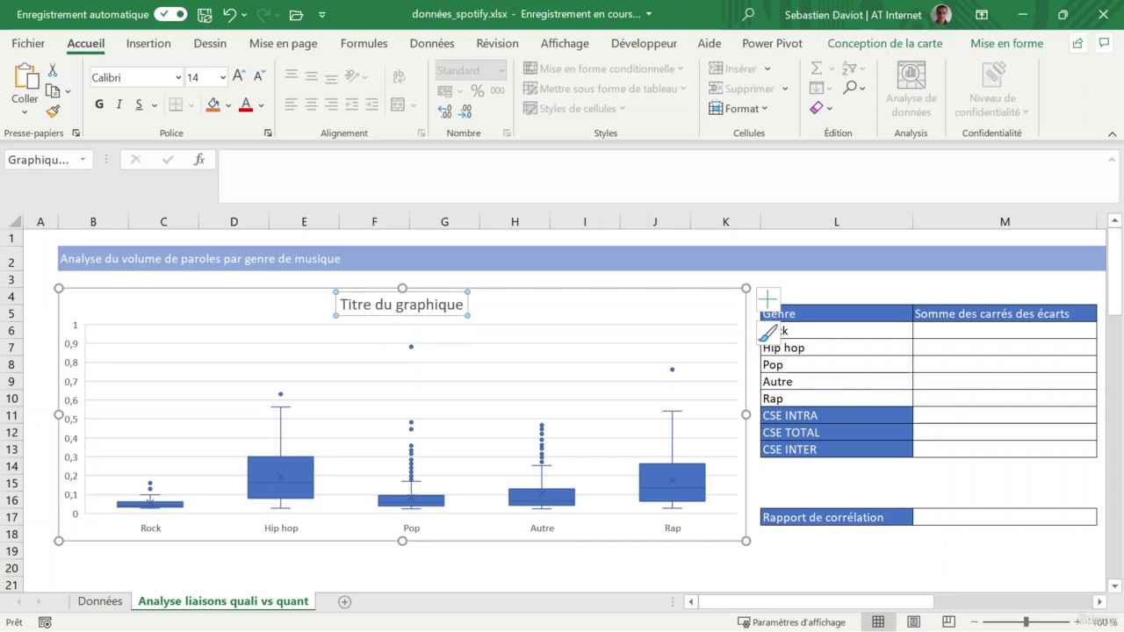
key(Delete)
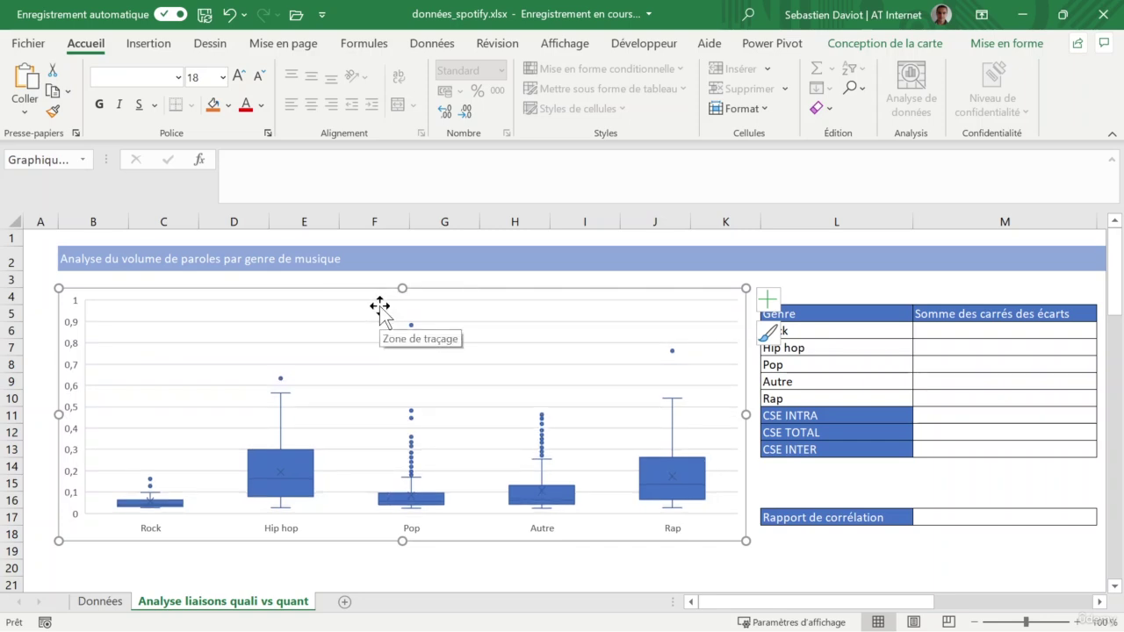
scroll(379, 307, down, 2)
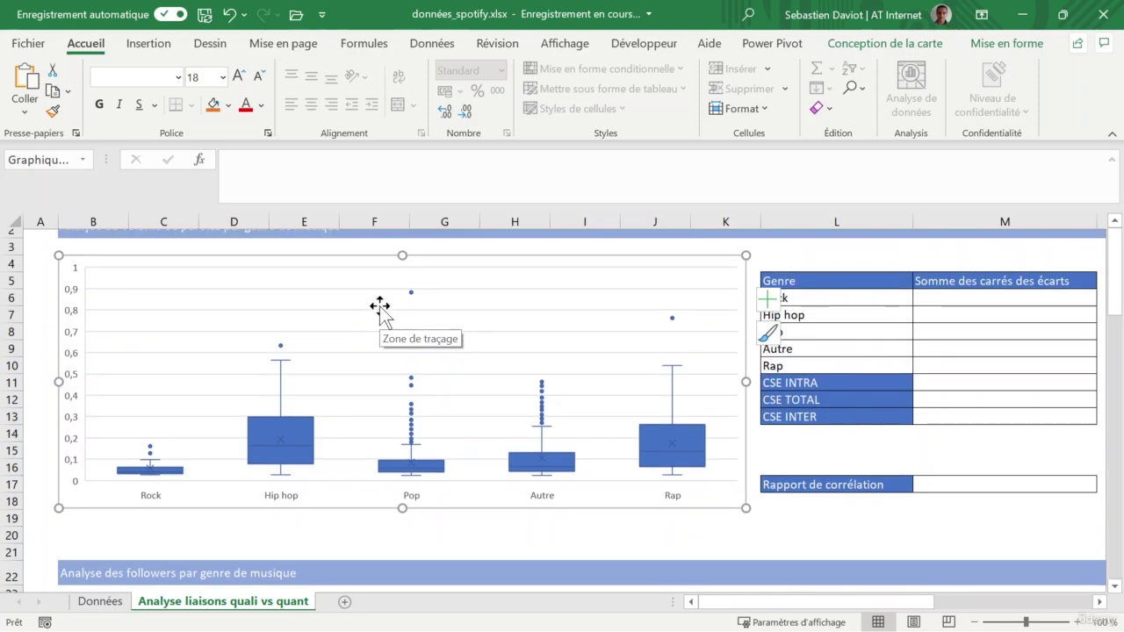
click(303, 511)
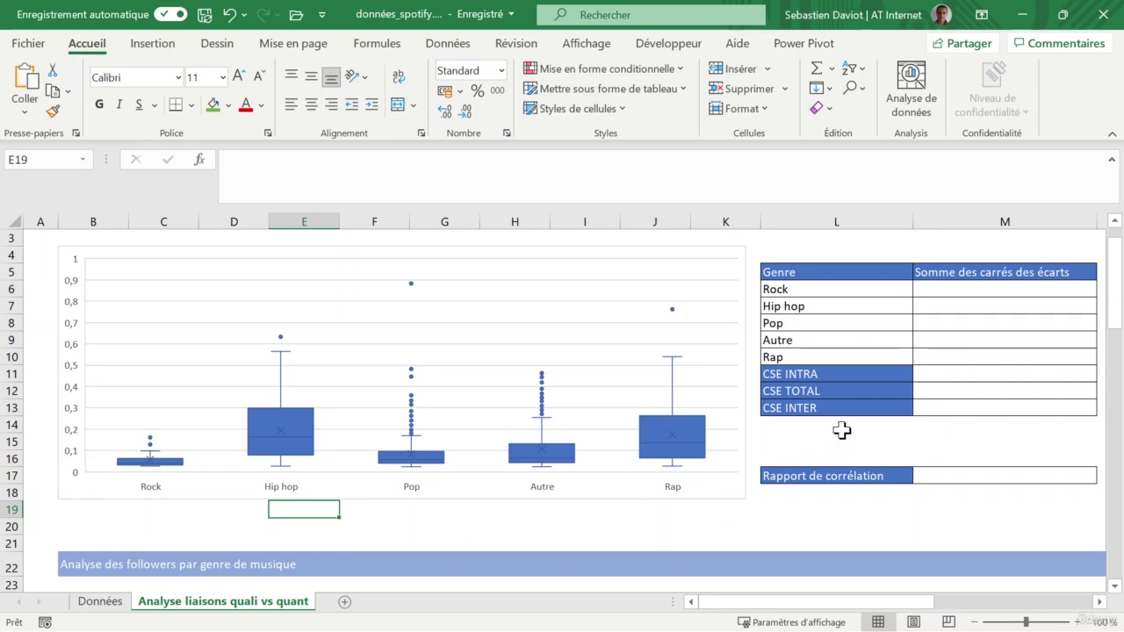
Step: Check the formula behind the genre list in cell L6 of the sum-of-squares table
click(944, 371)
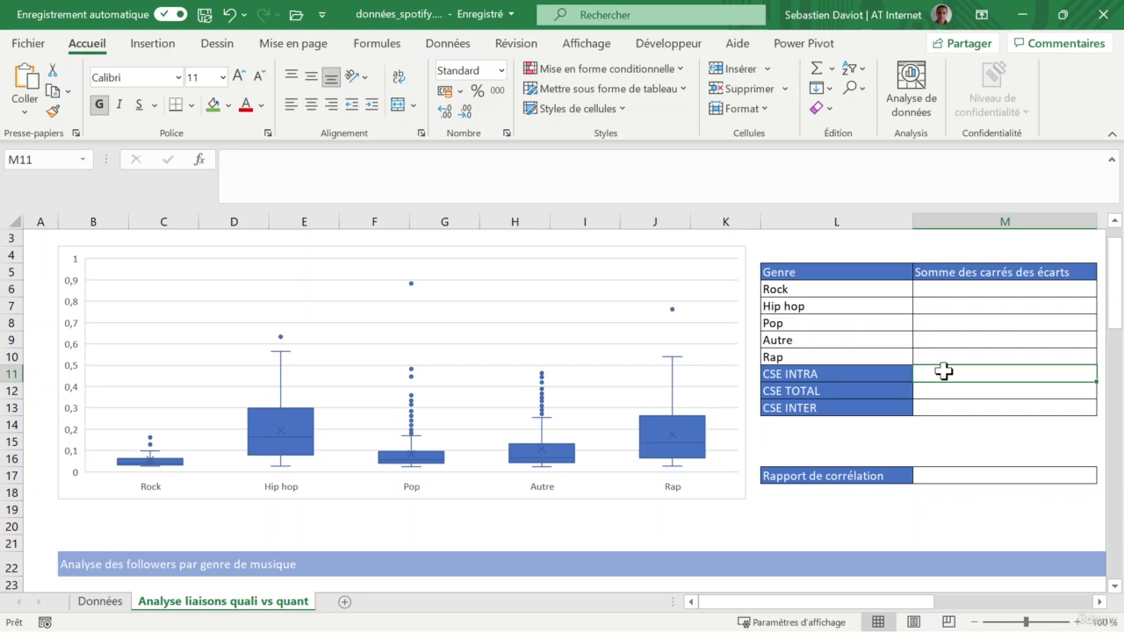
key(Up)
key(Up)
key(Up)
key(Up)
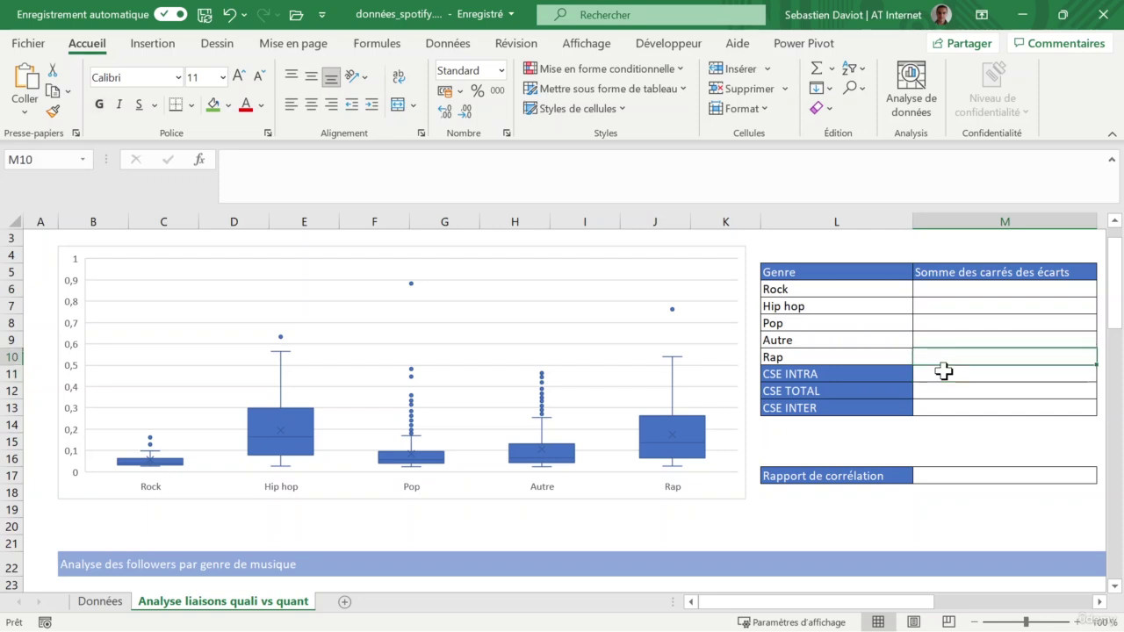
click(792, 290)
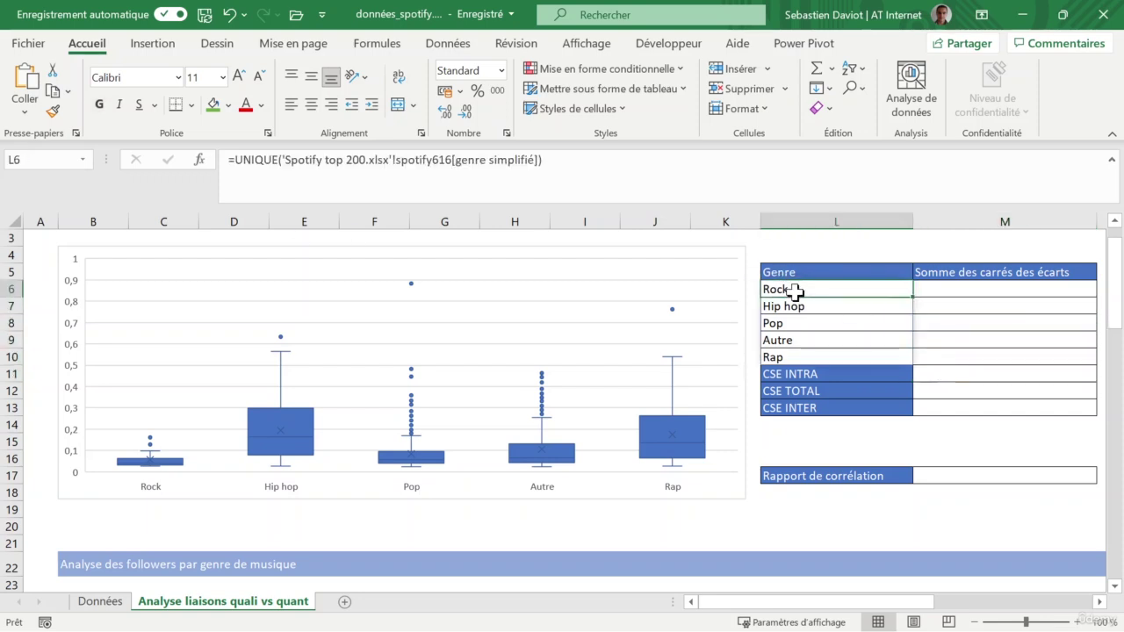
Step: Inspect the UNIQUE formula spilled through the genre cells down to L10 without changing it
key(Down)
key(Down)
key(Down)
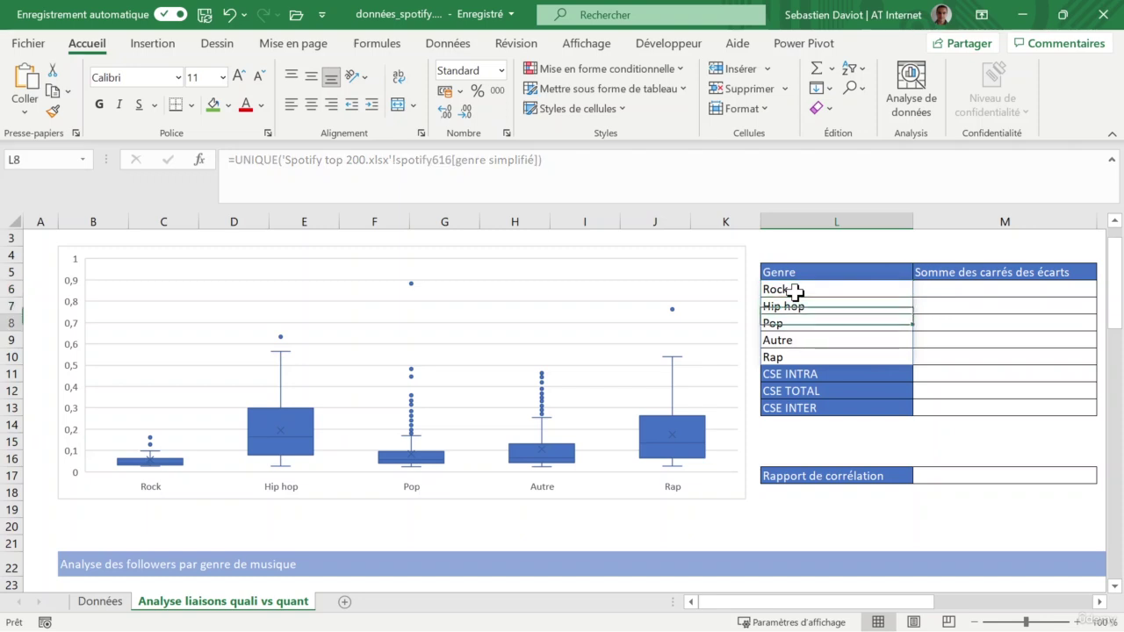
key(Down)
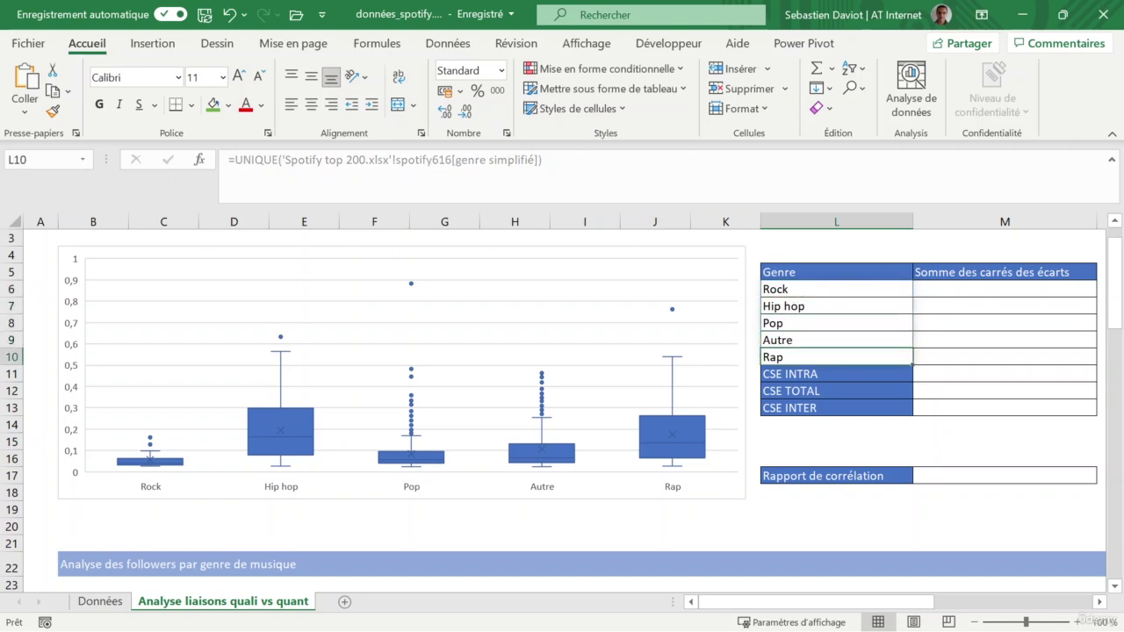
click(228, 160)
click(228, 160)
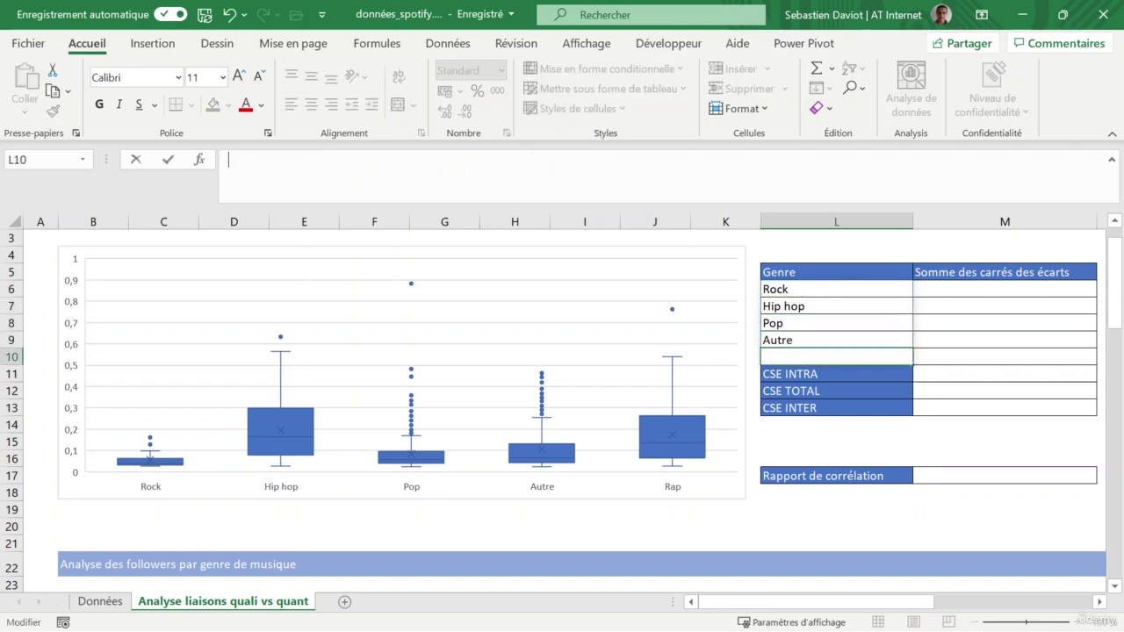
click(846, 440)
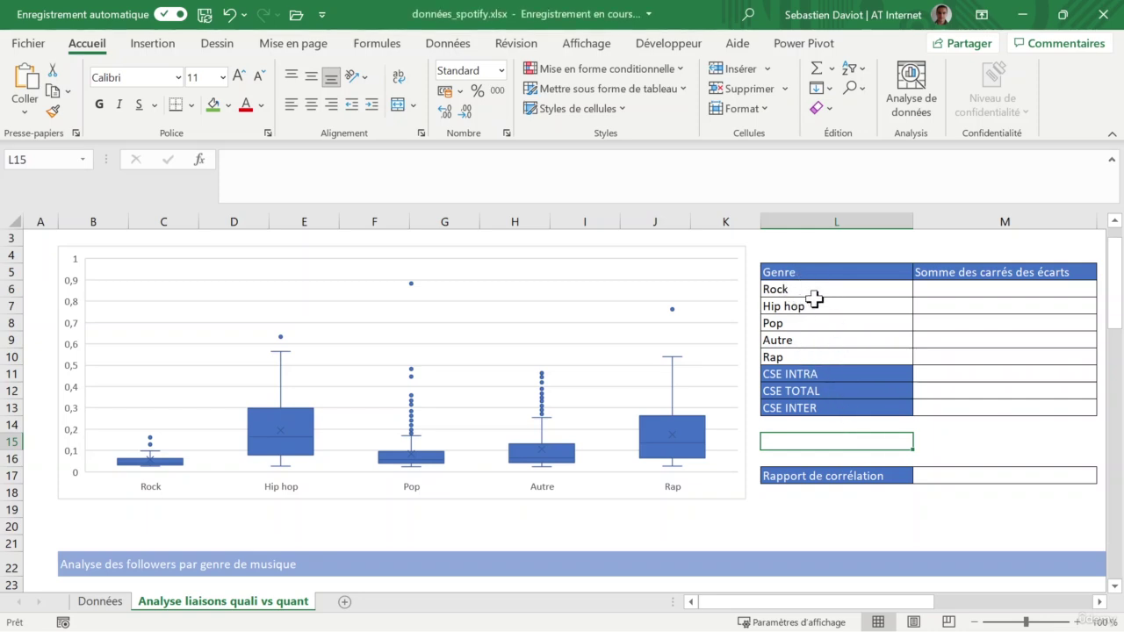
Step: Start the Rock sum-of-squares formula in cell M6 with SOMME.CARRES.ECARTS and a nested FILTRE function
click(943, 292)
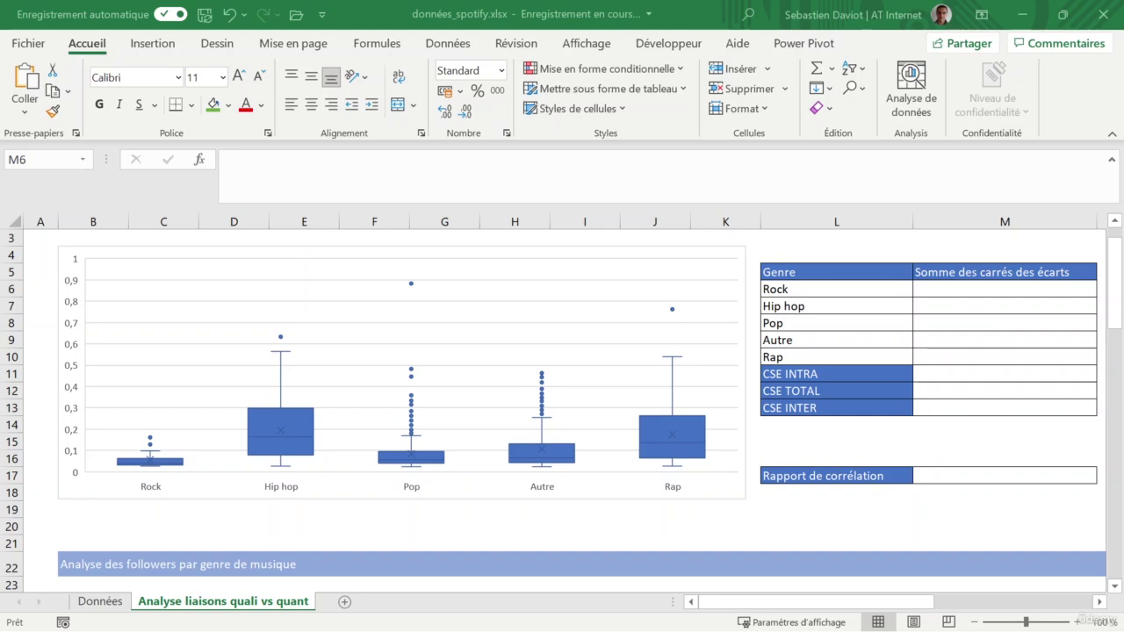
click(972, 289)
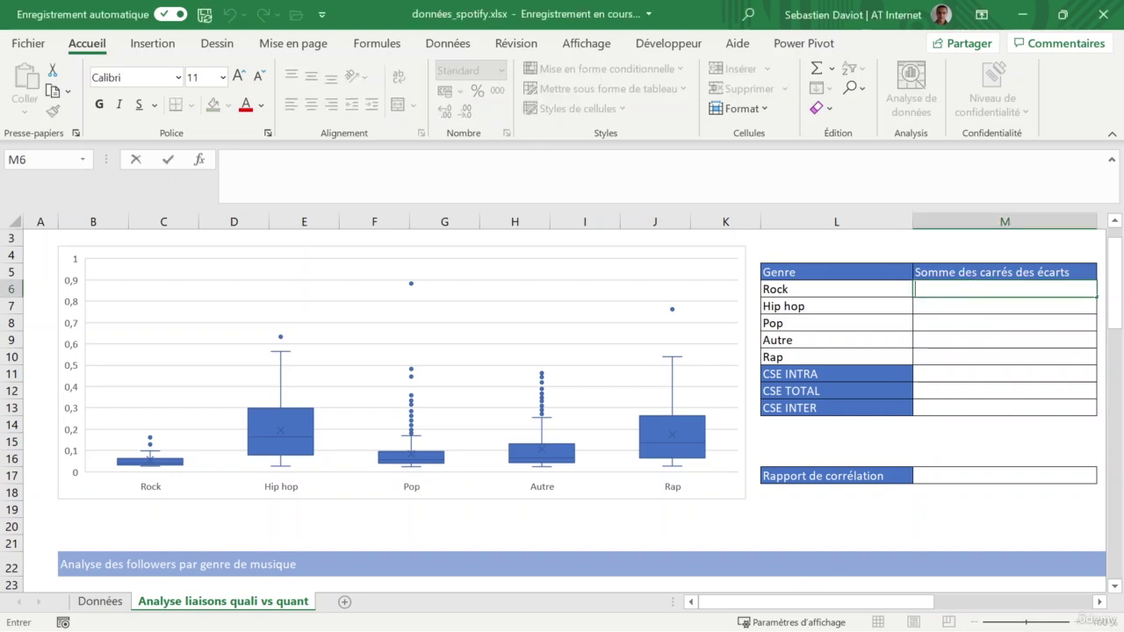
text(=somme)
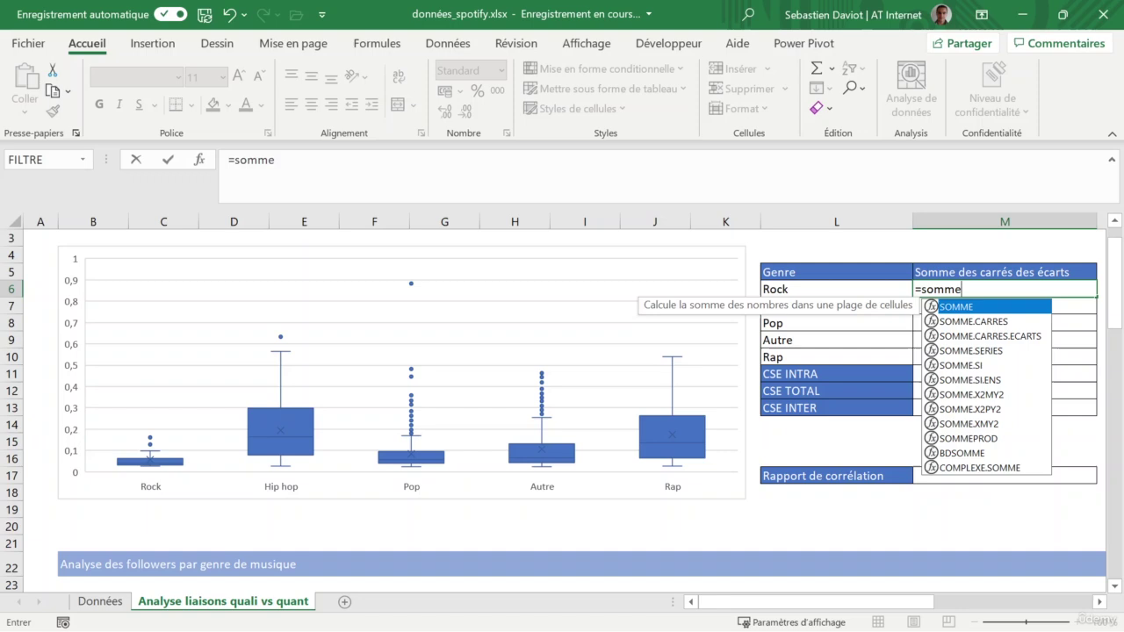
double_click(988, 335)
scroll(988, 335, right, 4)
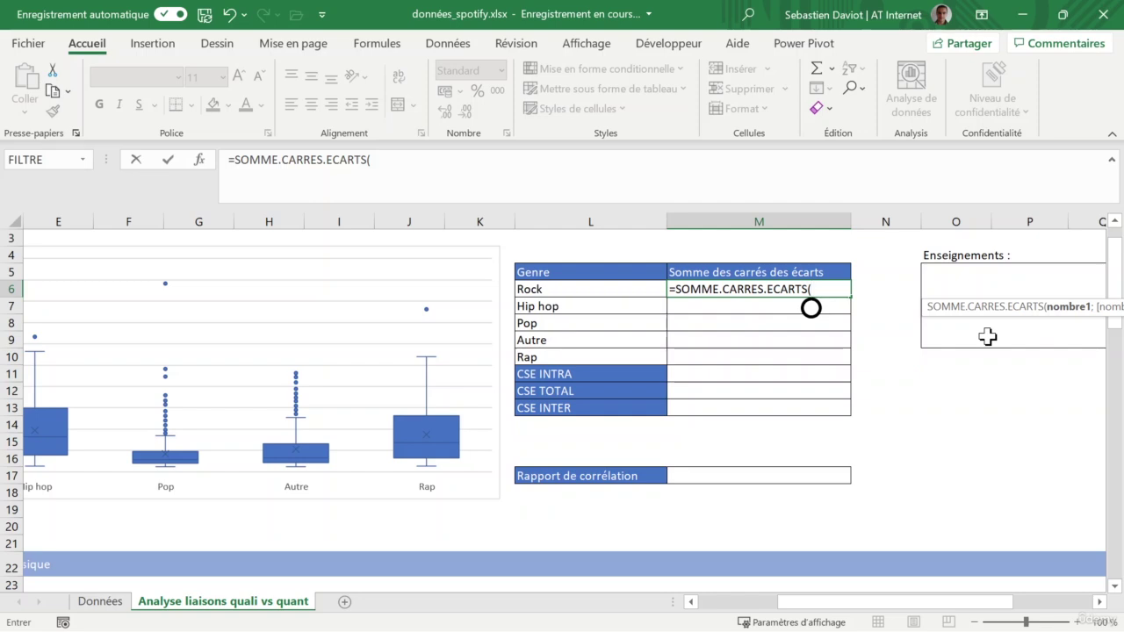
text(filtre)
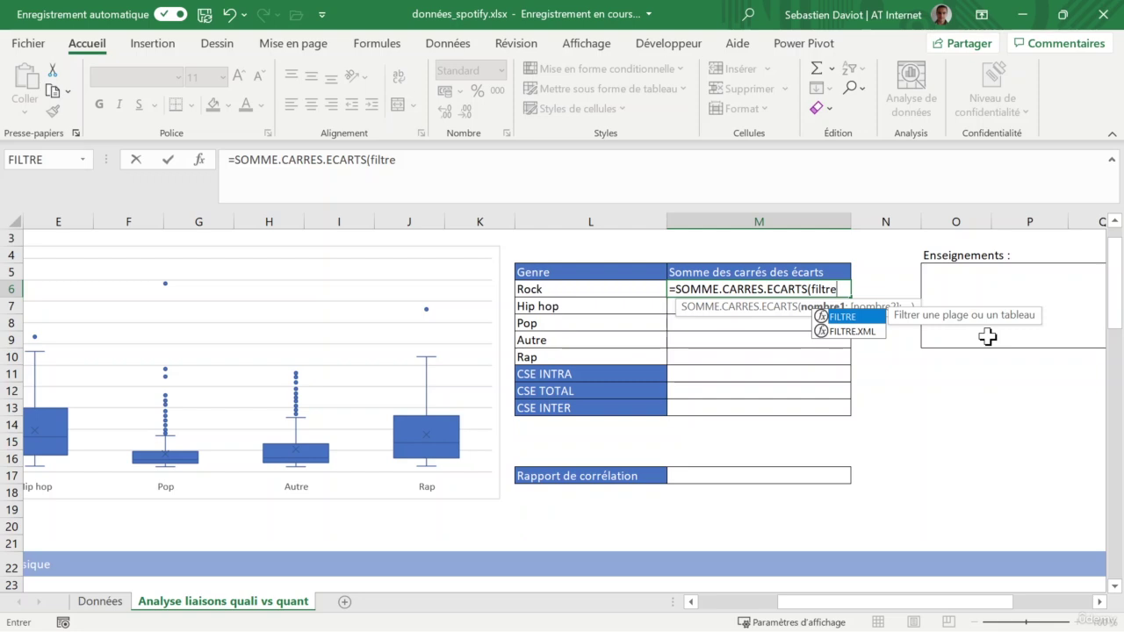
text(()
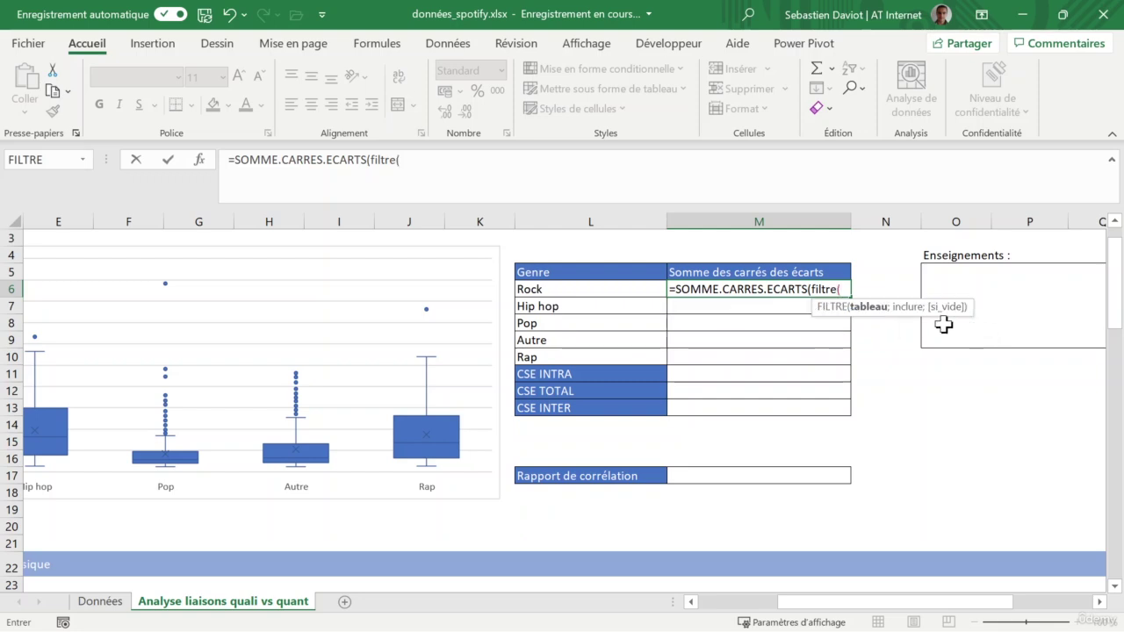
Step: Add the condition Spotify[genre simplifié]=L6 inside FILTRE, close both functions and try to validate the formula
text(spo)
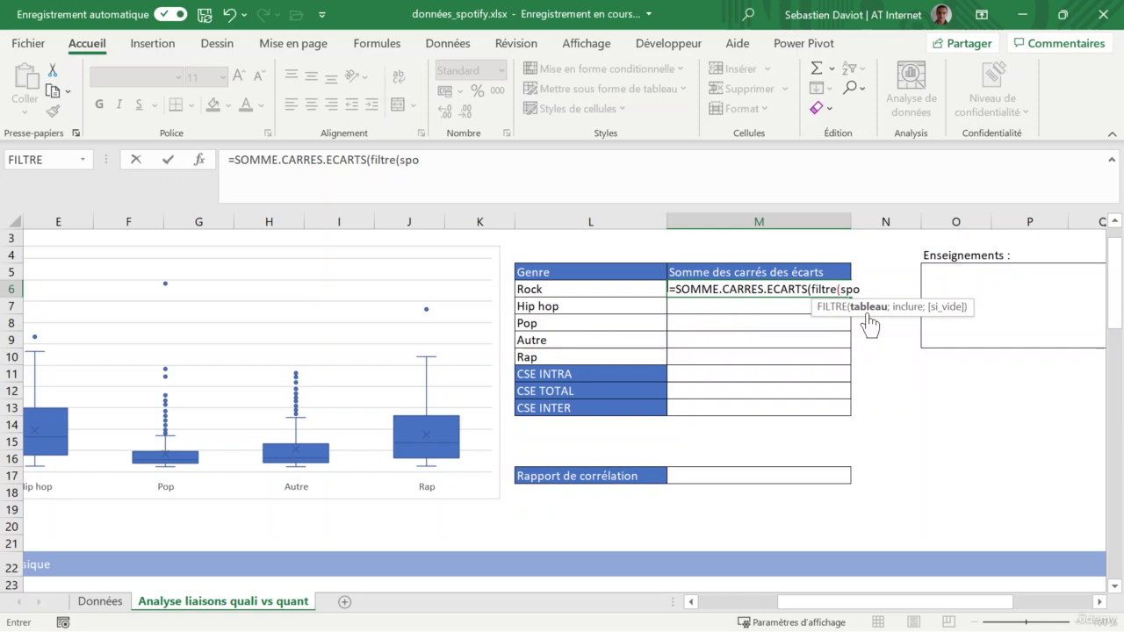
key(Tab)
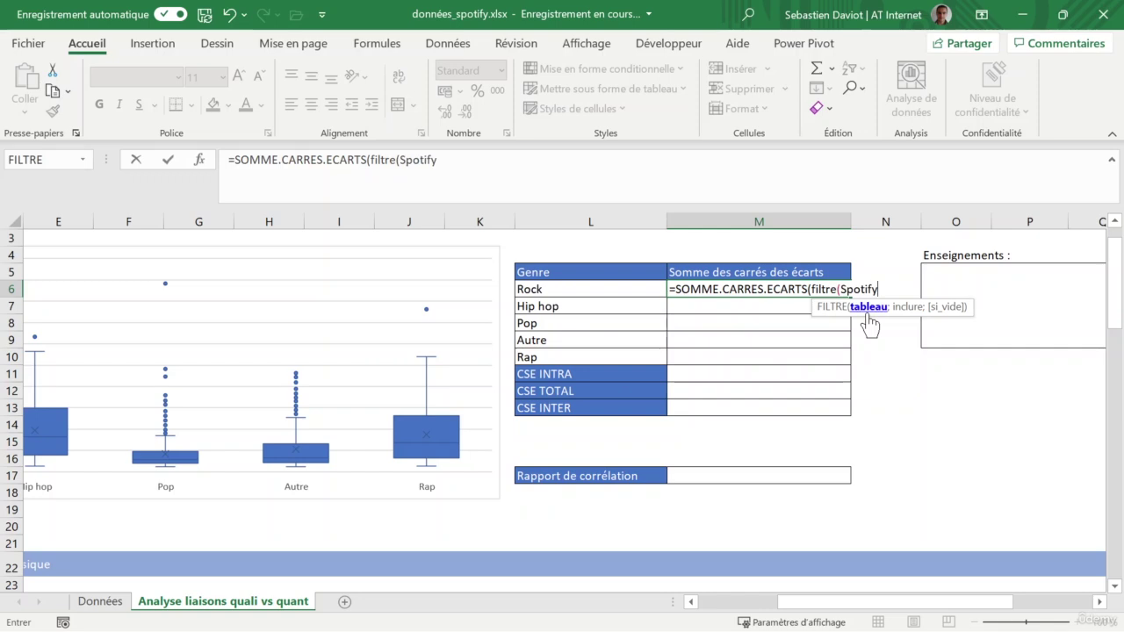
text([ge)
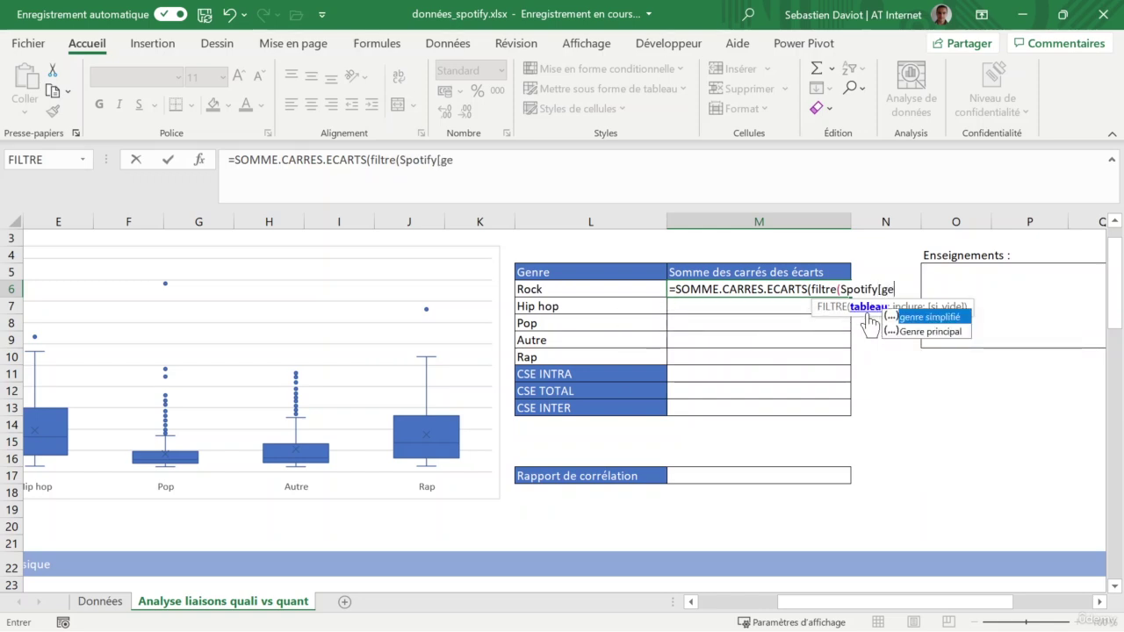
double_click(915, 315)
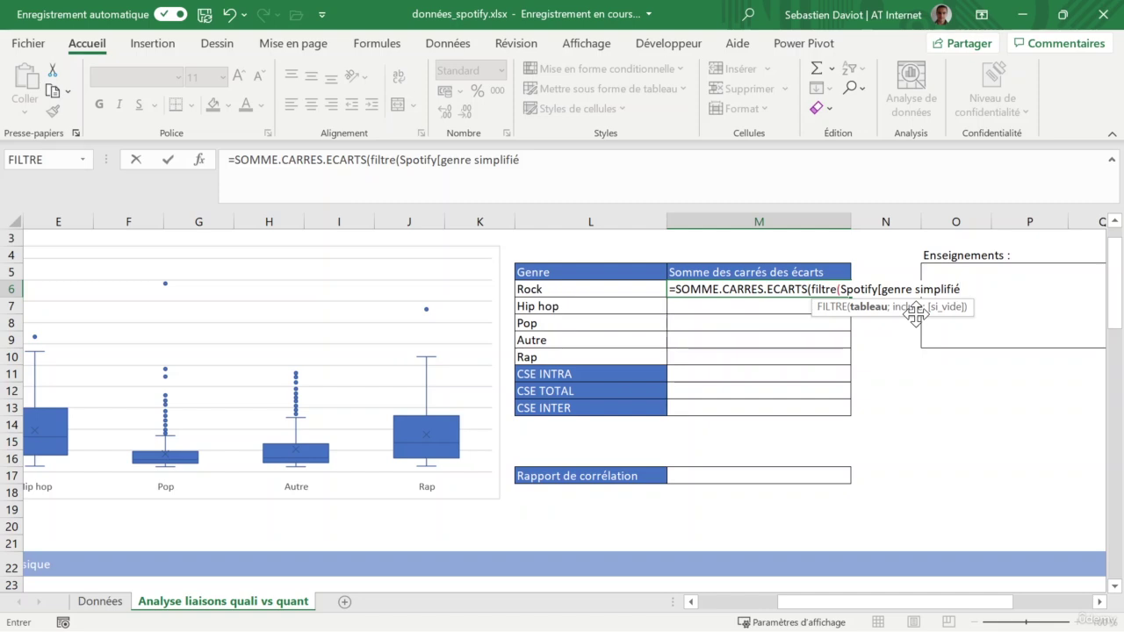
text(]=)
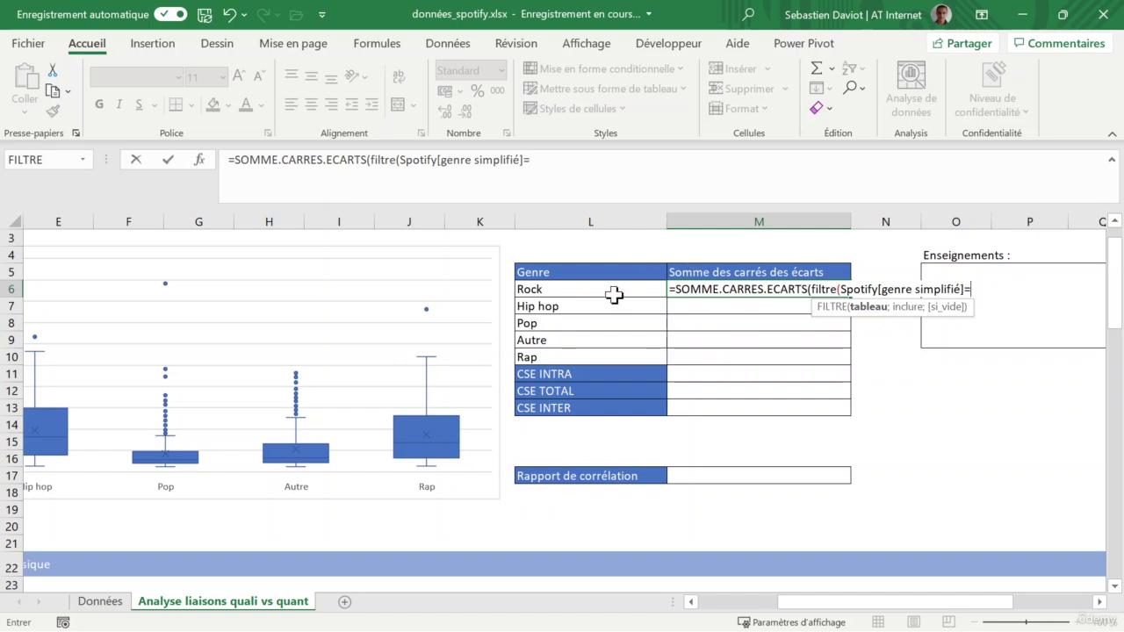
click(597, 293)
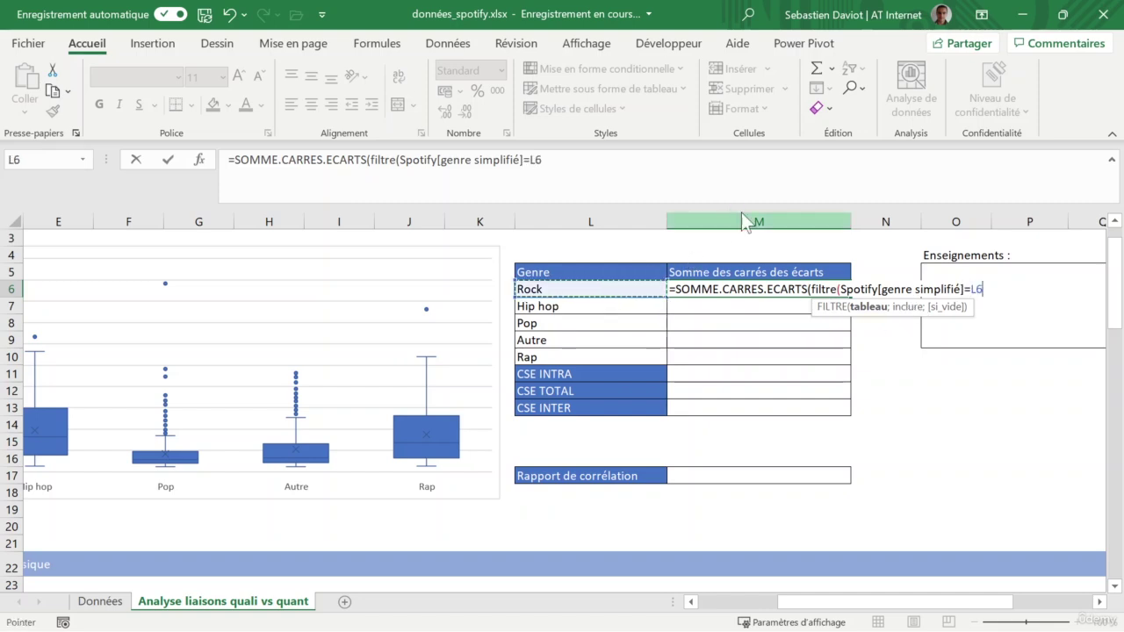
text()))
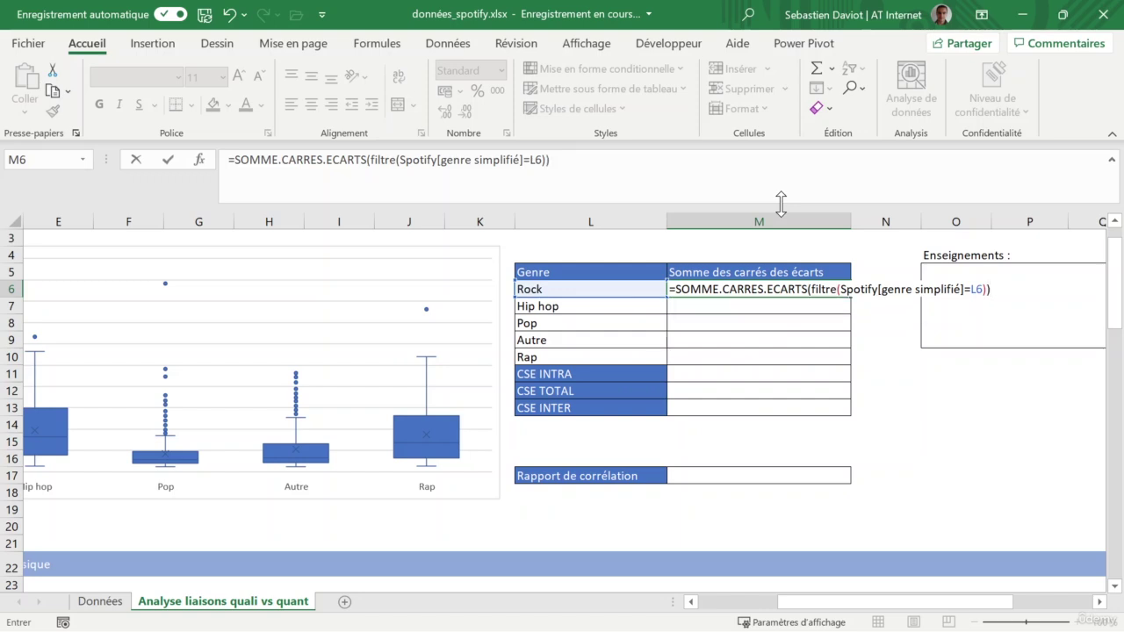
key(Return)
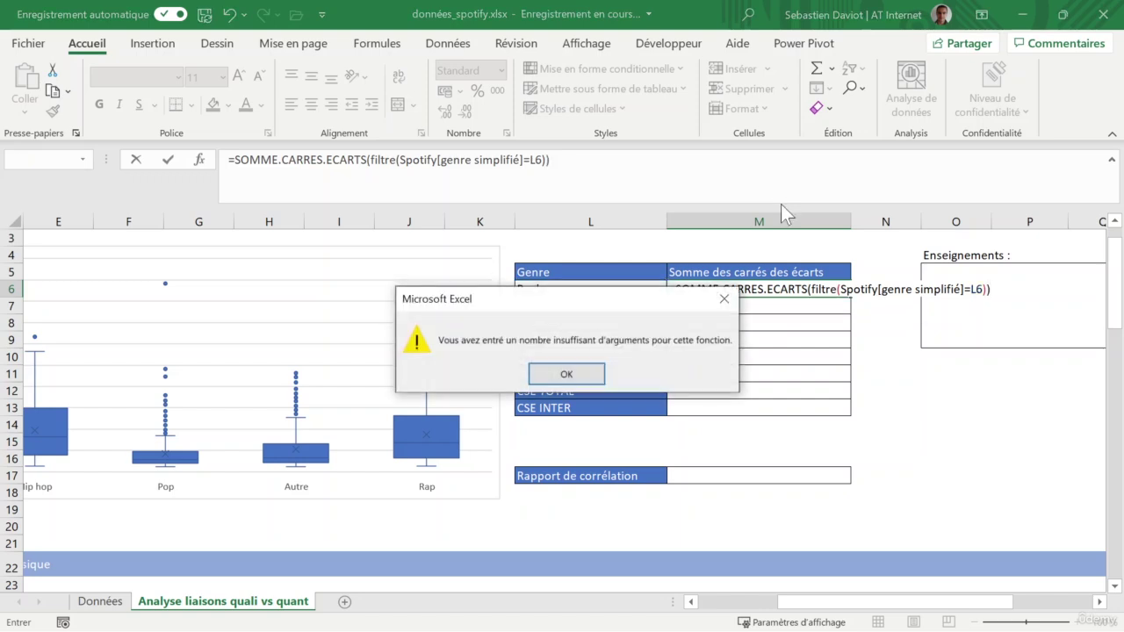
click(566, 375)
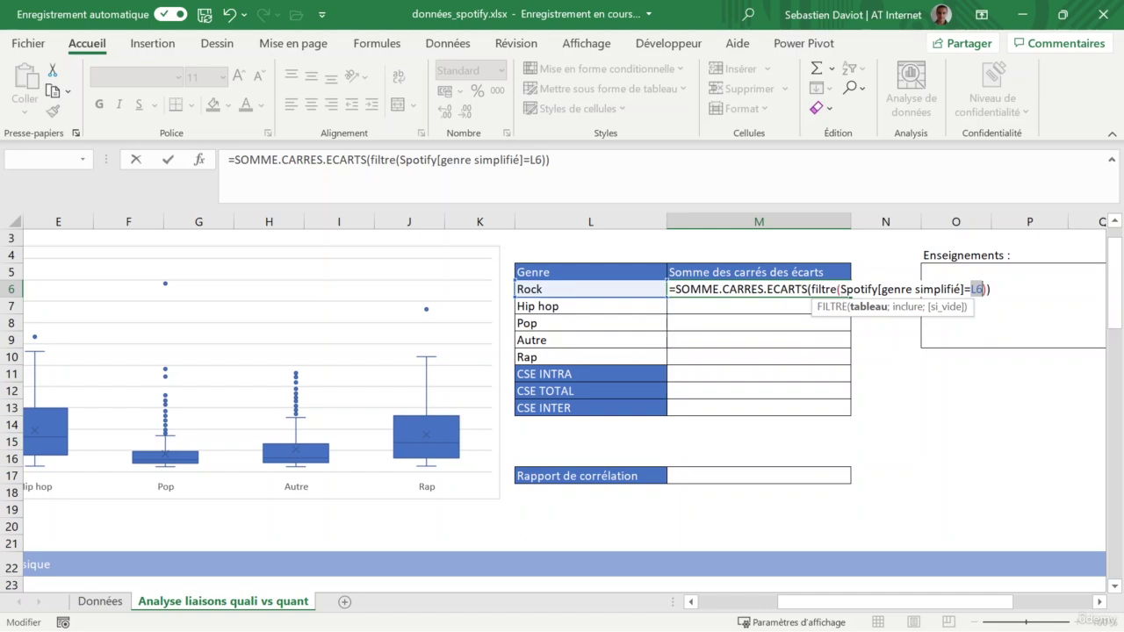
Step: Insert Spotify[Paroles] as FILTRE's array argument before the genre condition, separated by a semicolon, and try to validate the formula
click(878, 289)
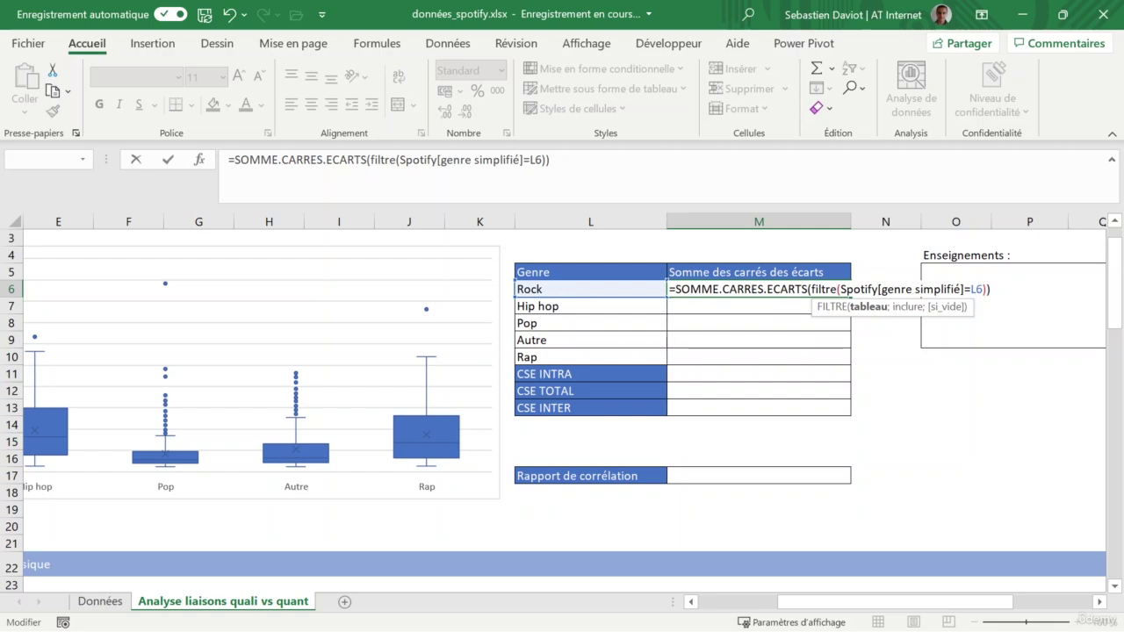
key(Left)
key(Left)
key(Left)
key(Left)
key(Left)
key(Left)
key(Left)
key(Left)
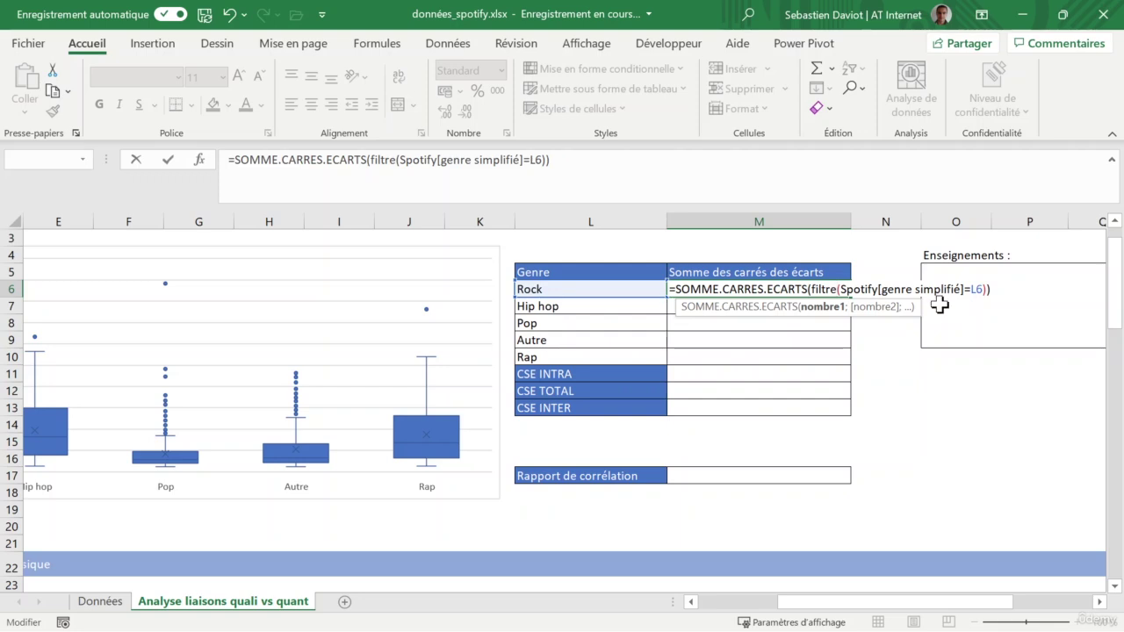
key(Right)
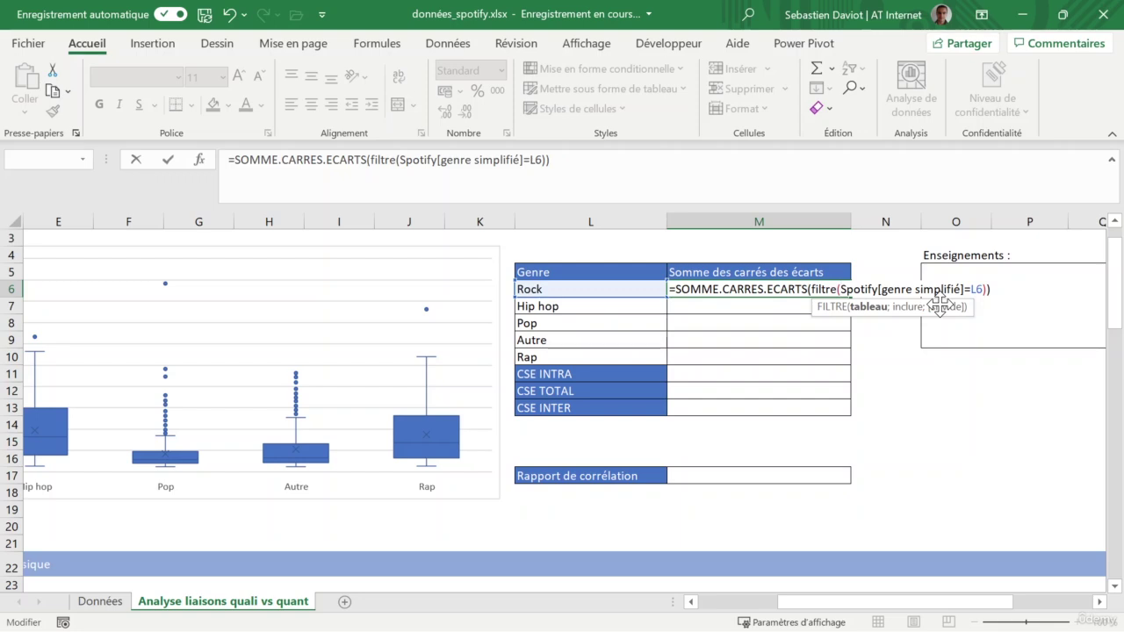
text(spo)
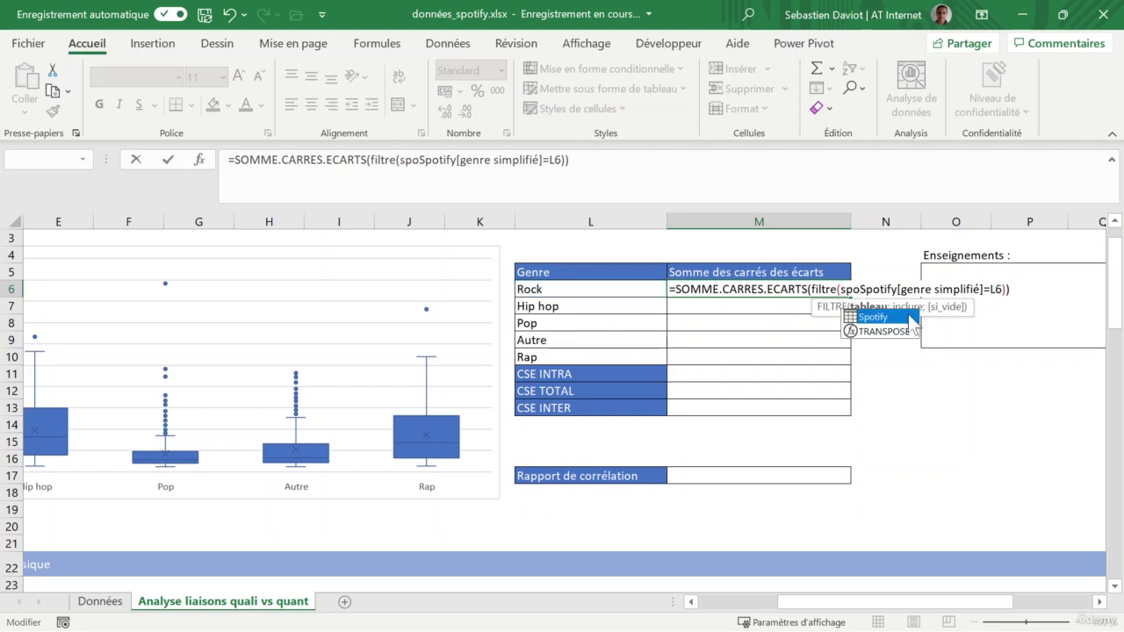
double_click(878, 318)
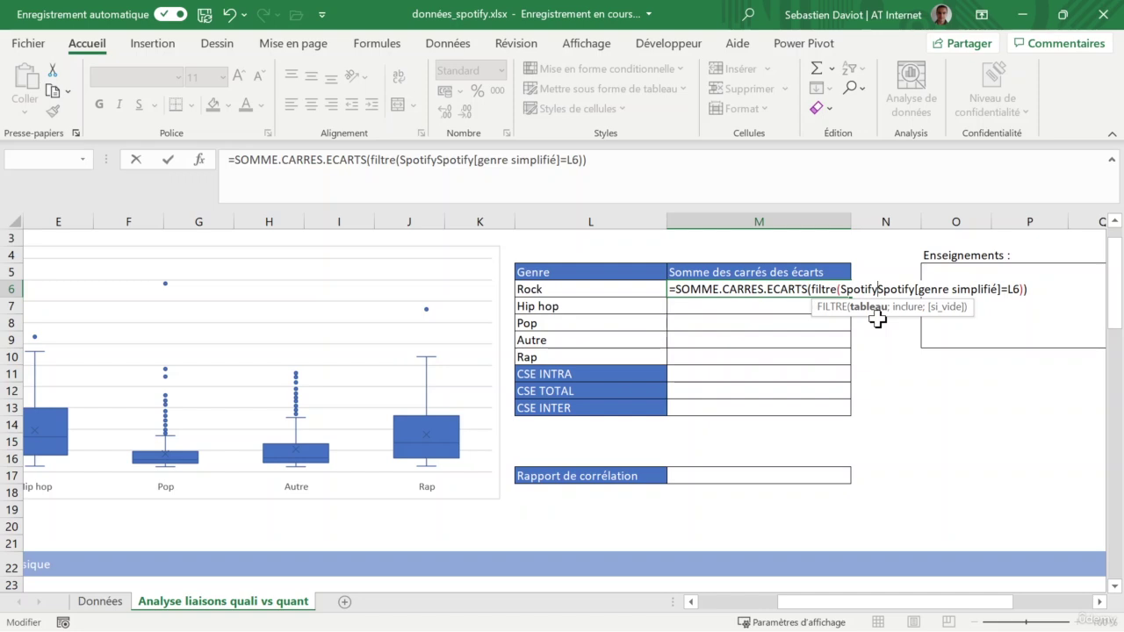
text([)
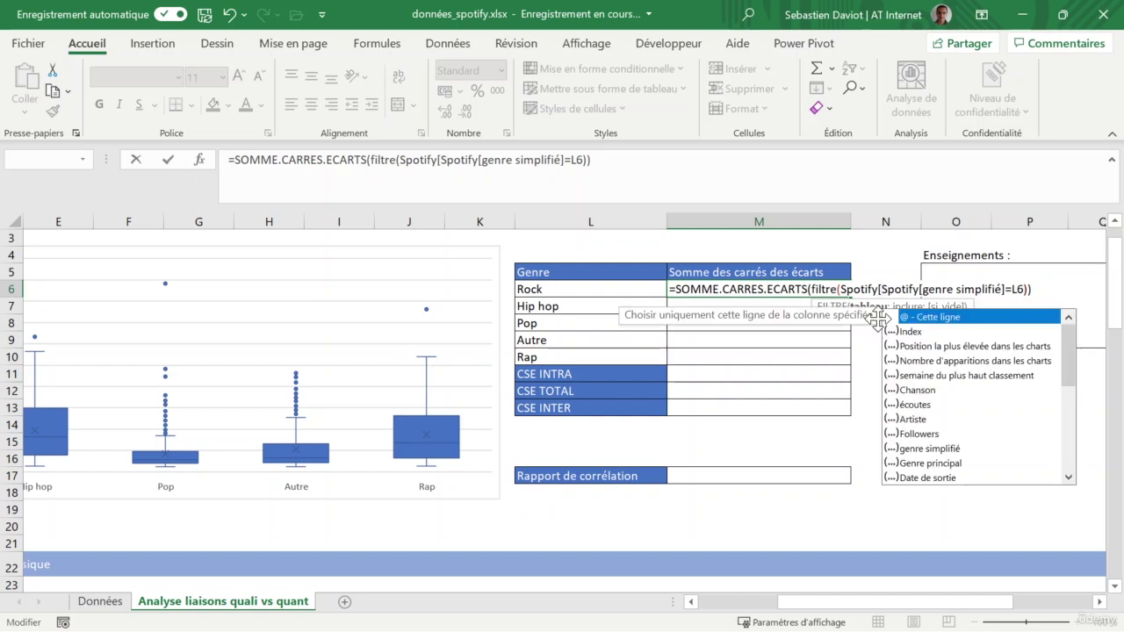
text(pa)
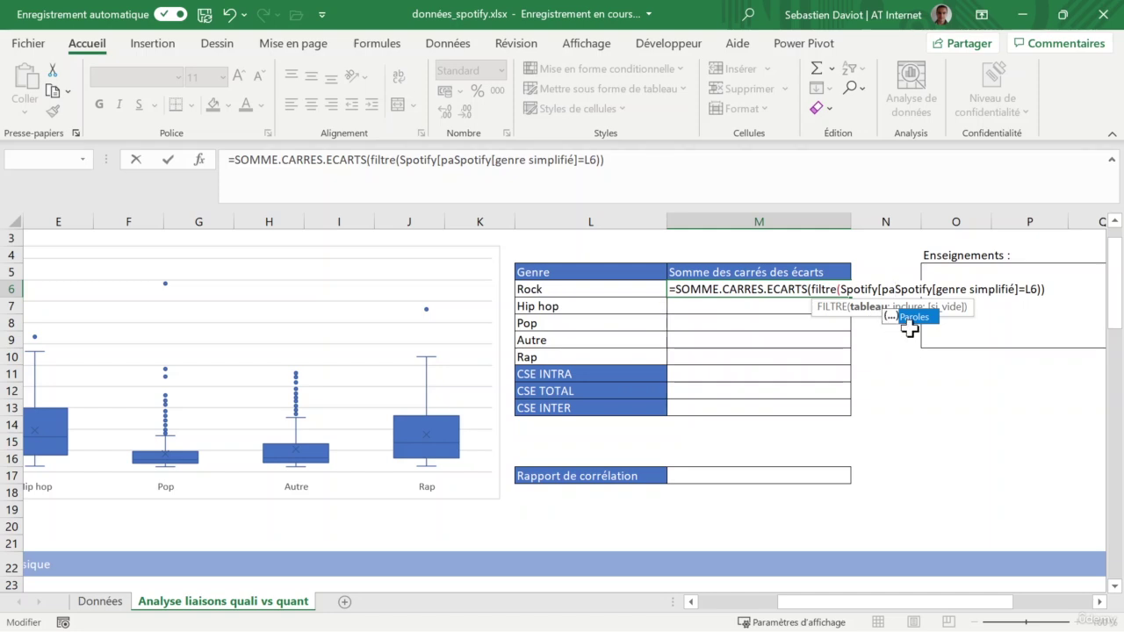
double_click(913, 316)
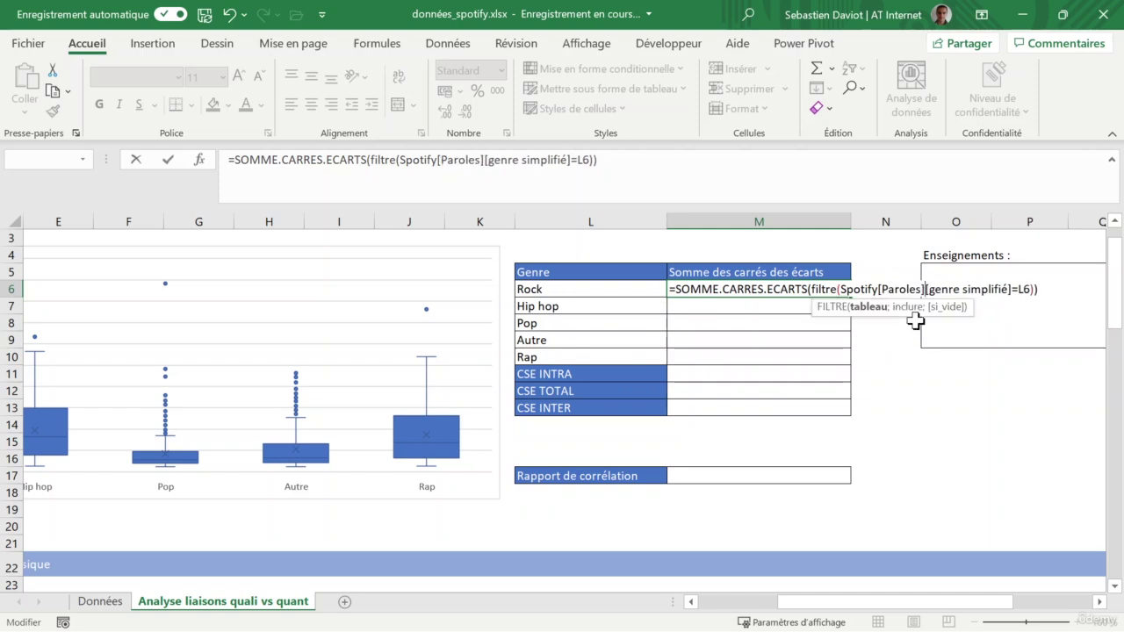
text(;)
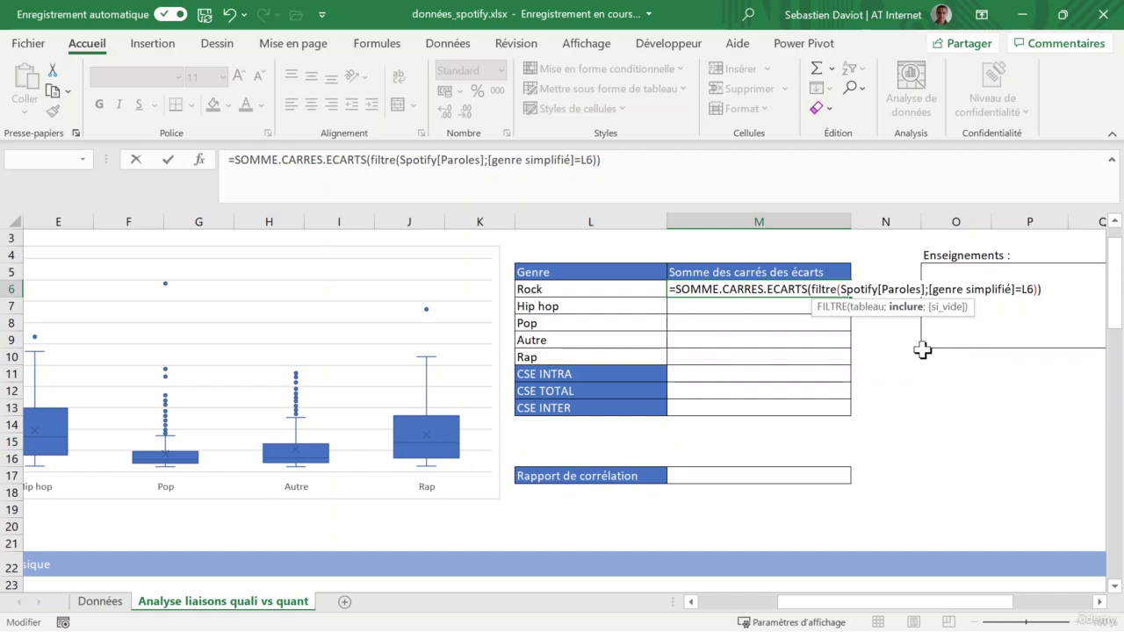
key(Return)
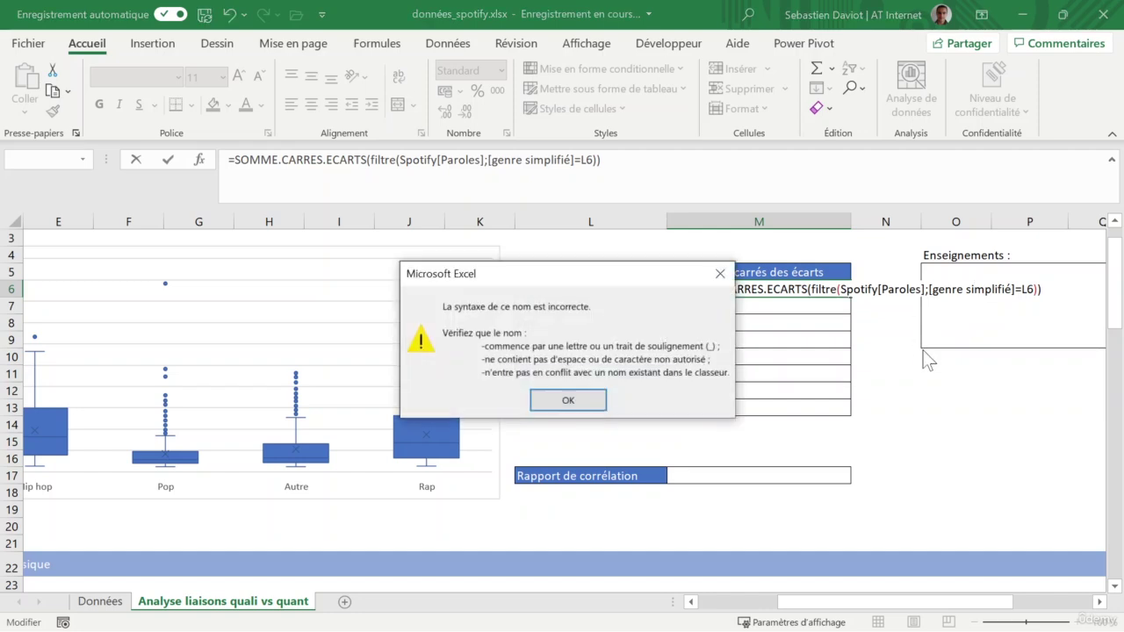
click(567, 400)
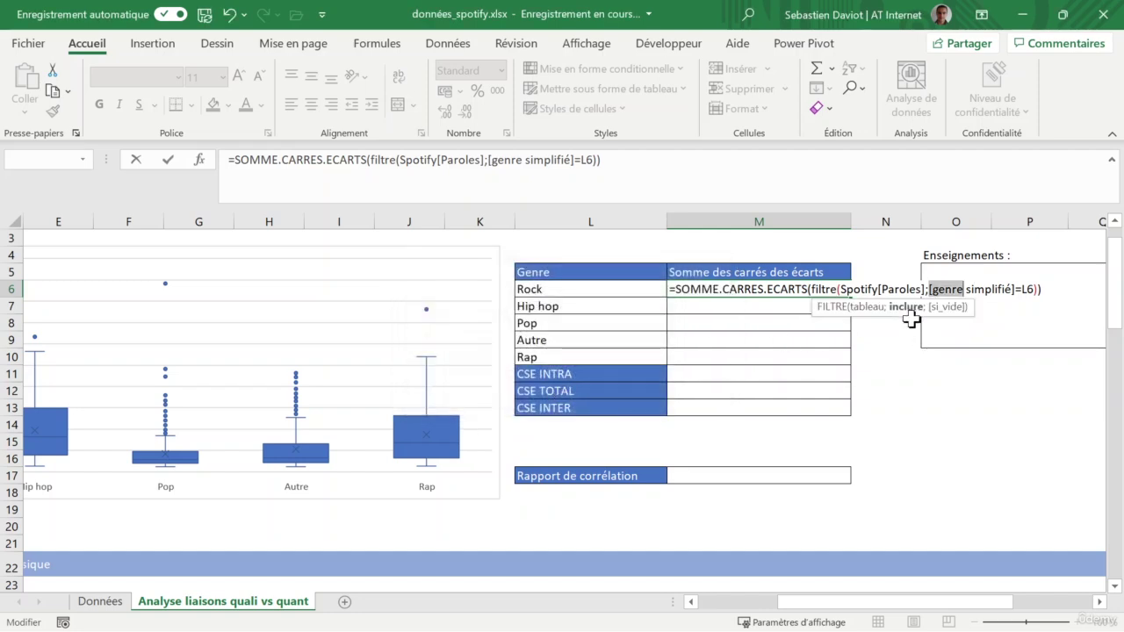
Step: Add the Spotify table name before [genre simplifié] in the condition, validate the formula and reselect cell M6
click(1003, 292)
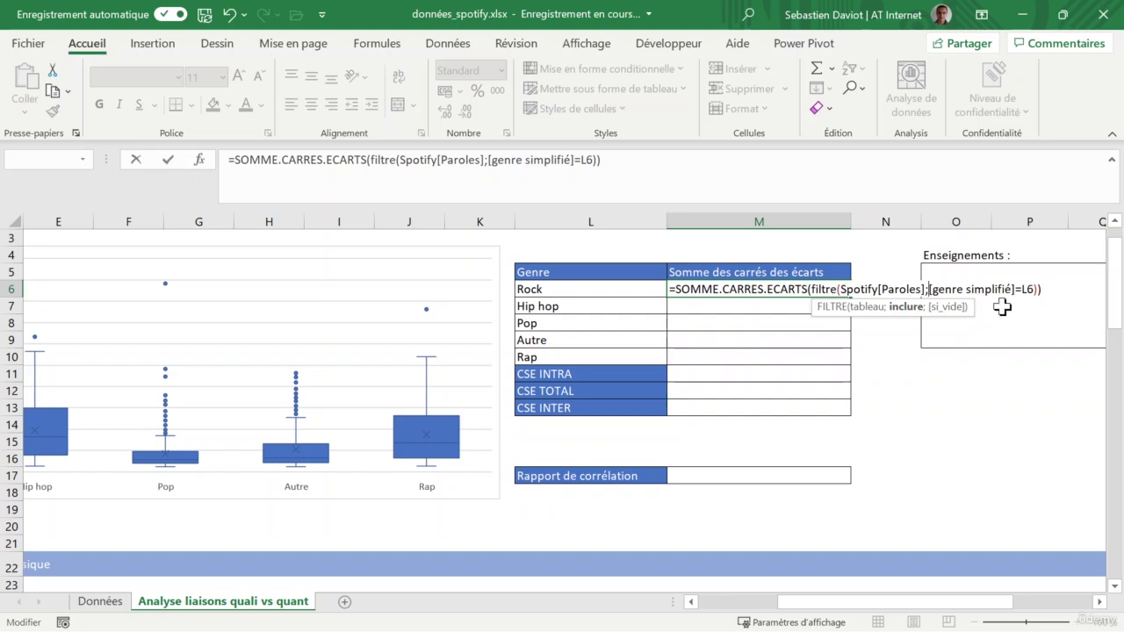
text(spo)
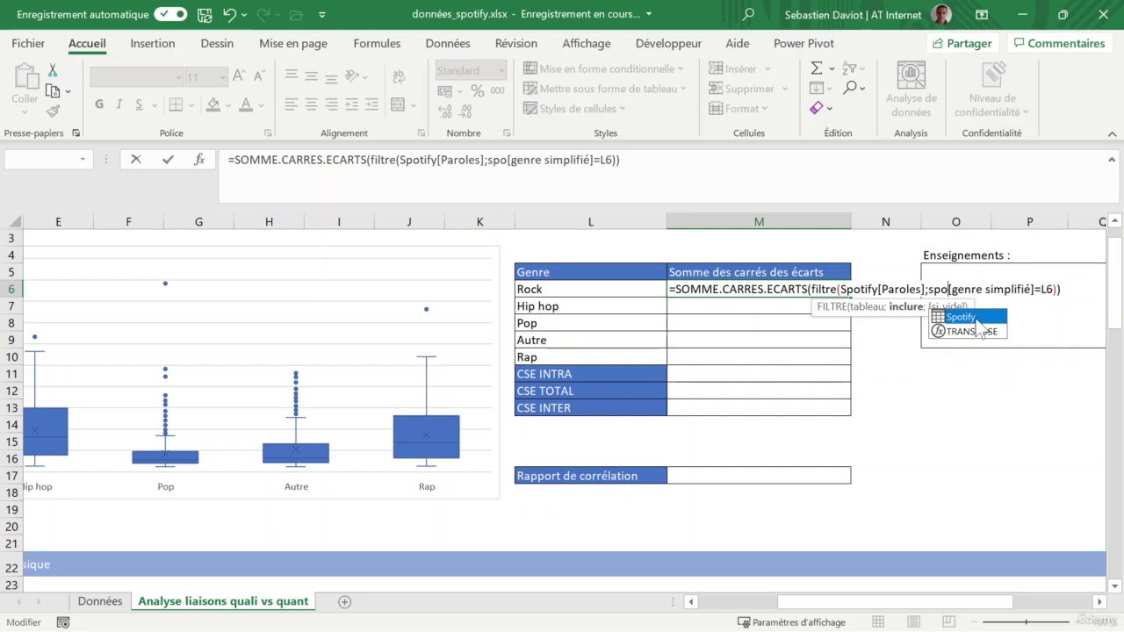
double_click(975, 318)
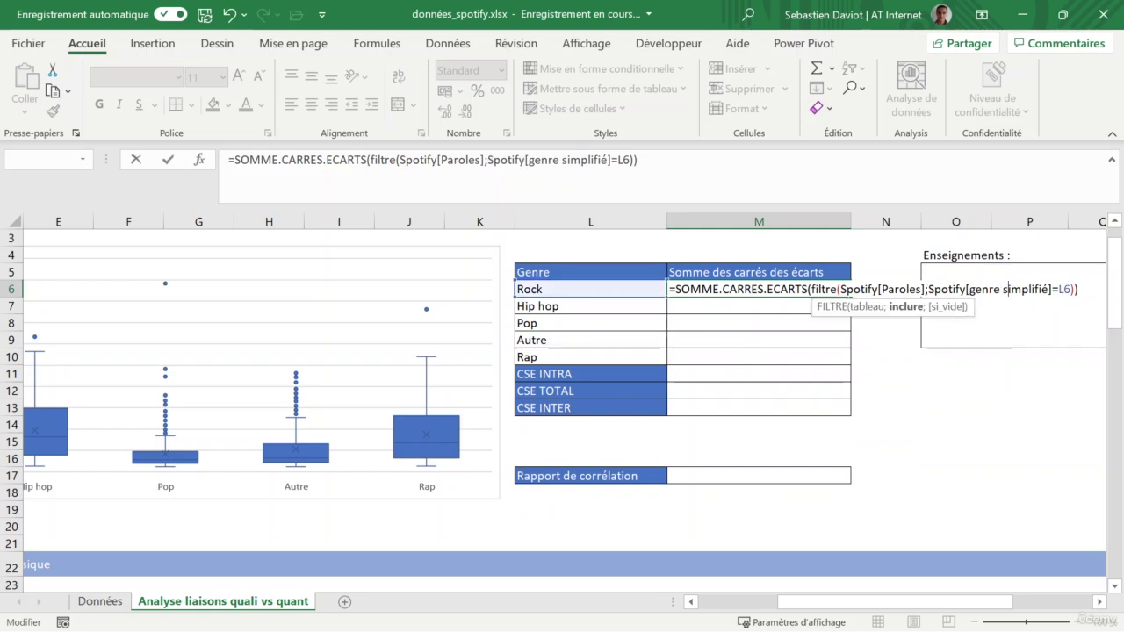
key(Return)
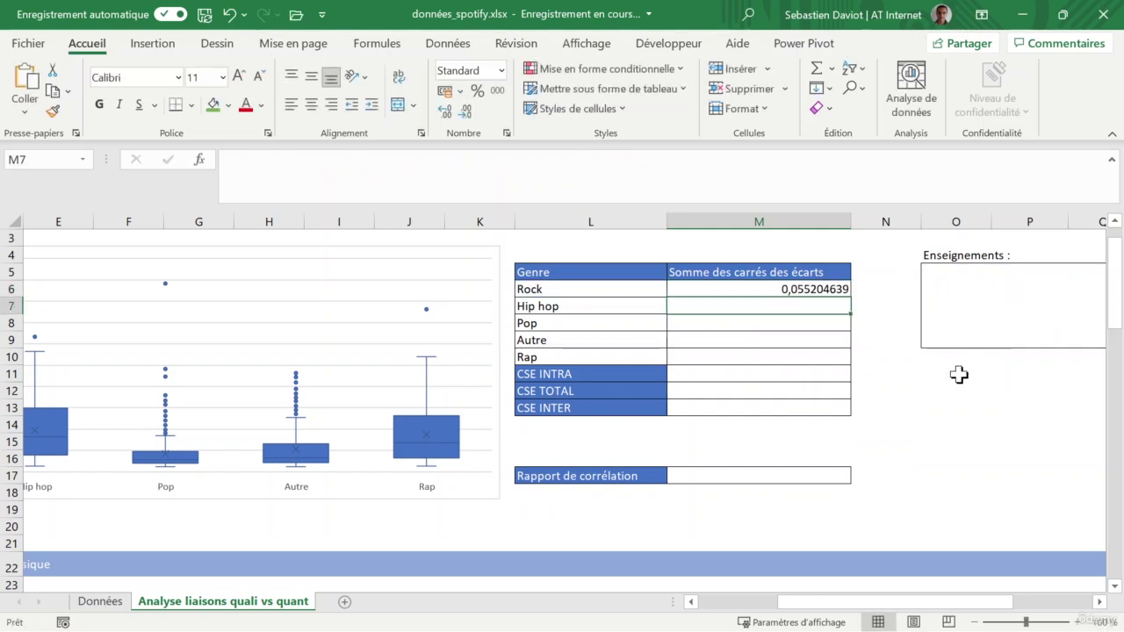
key(Up)
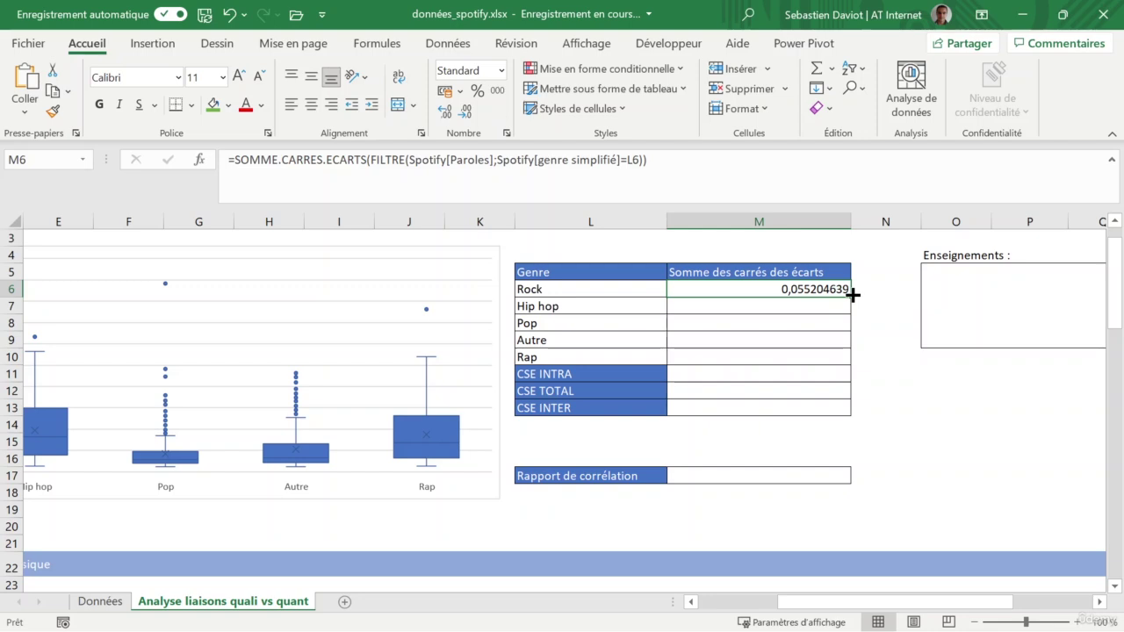
Step: Fill the Rock sum-of-squares formula down to Rap in M10, and total M6:M10 with SOMME in the CSE INTRA cell M11
drag(852, 295, 850, 361)
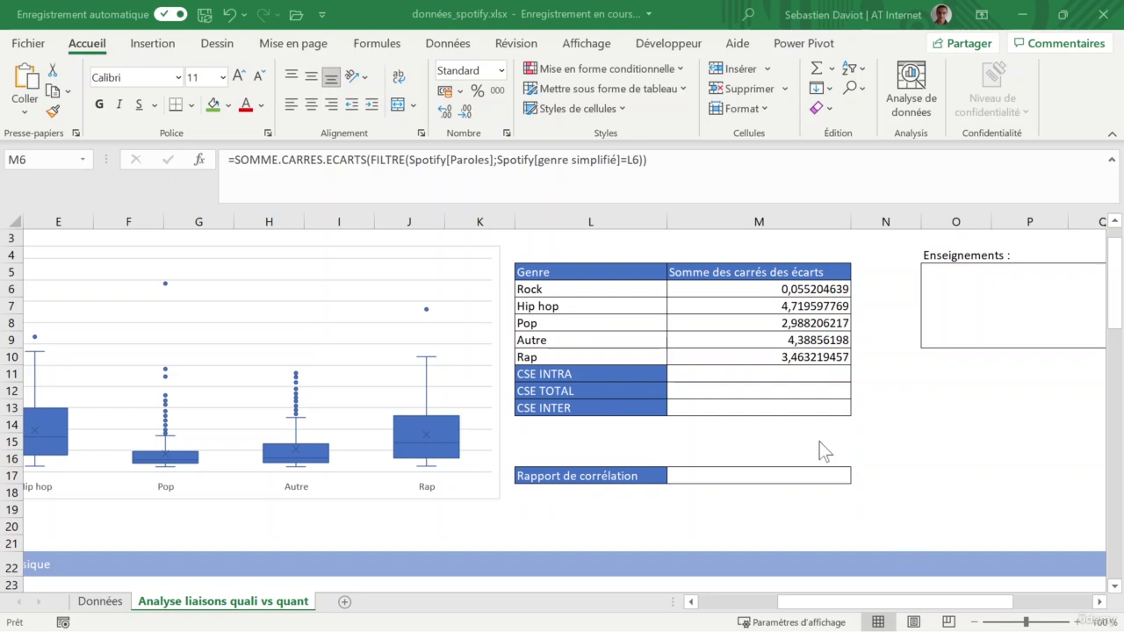
shift+click(729, 366)
click(728, 369)
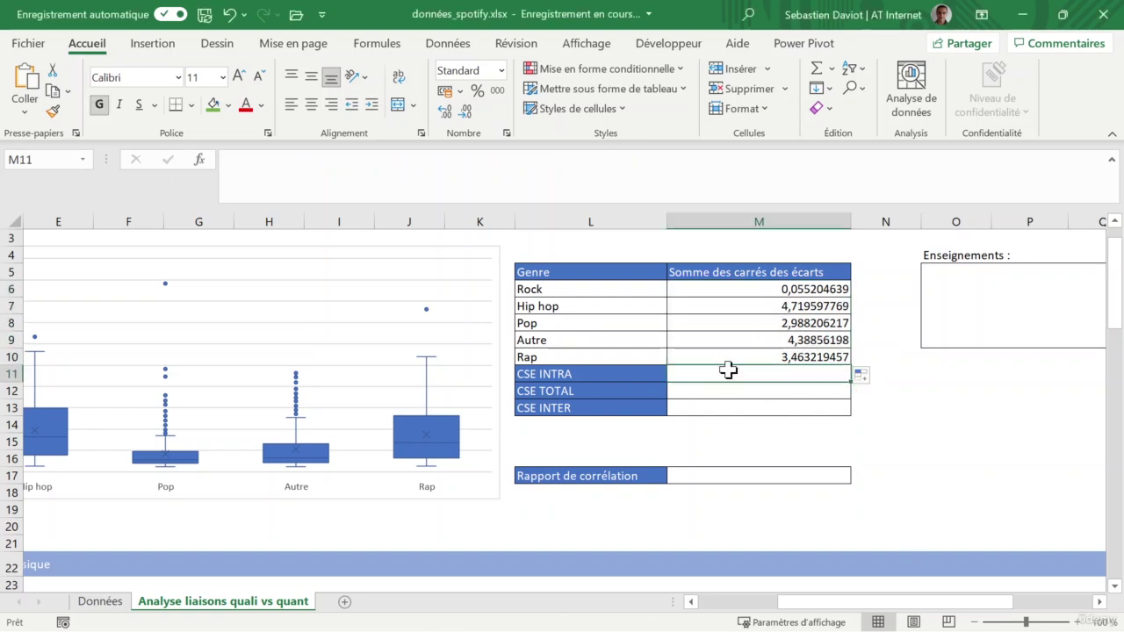
text(=somme()
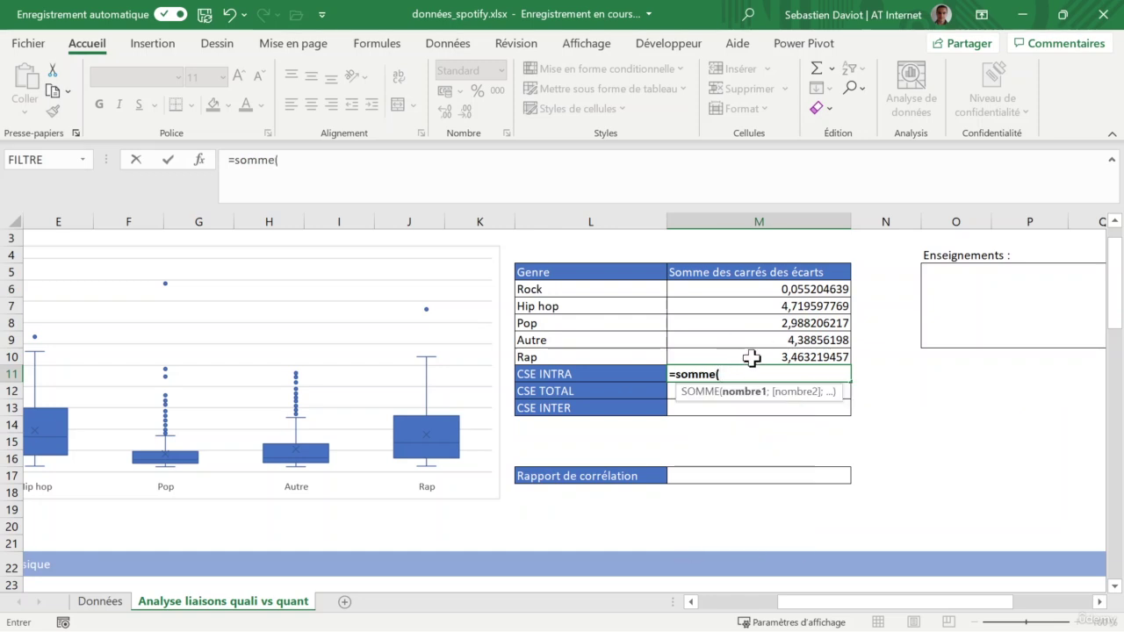
drag(750, 359, 753, 293)
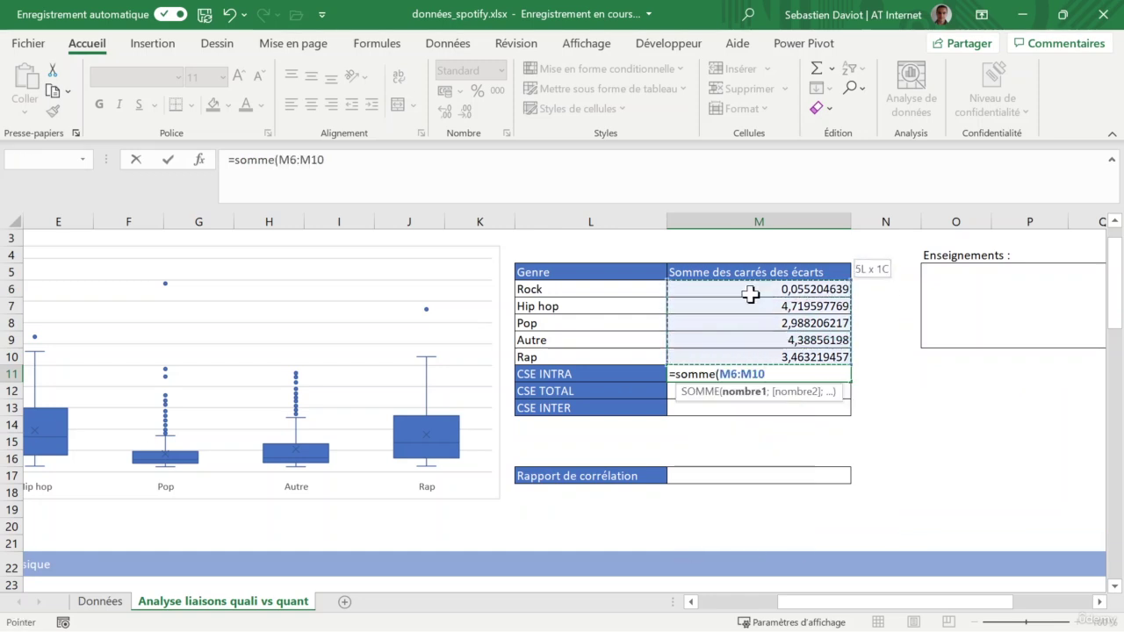
text())
key(Return)
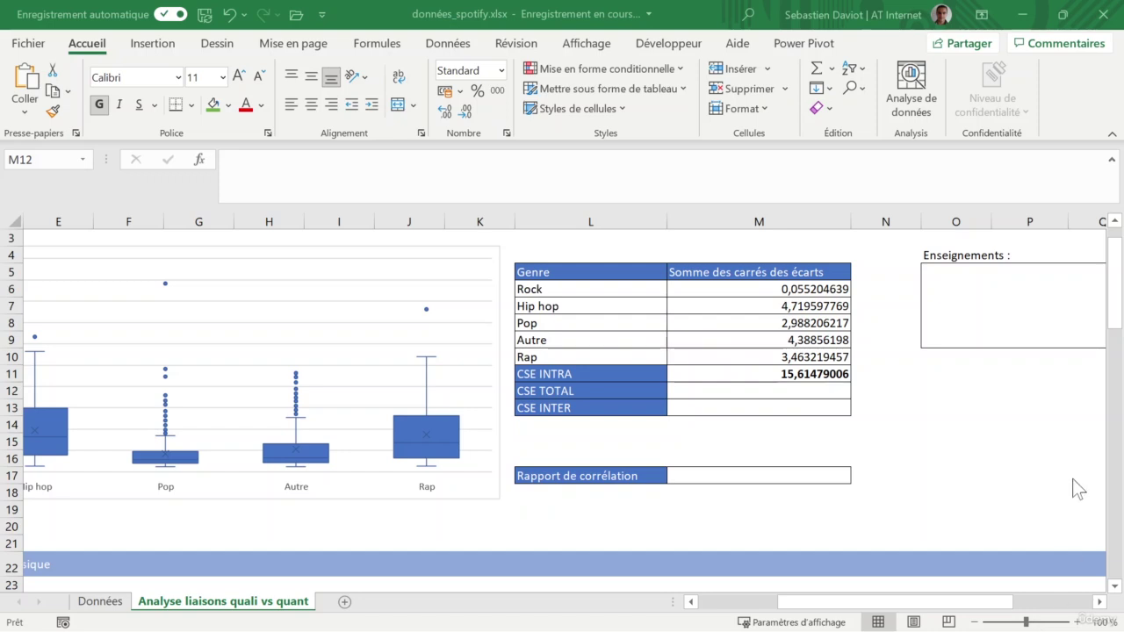
Step: Calculate CSE TOTAL in cell M12 with =SOMME.CARRES.ECARTS(Spotify[Paroles])
click(787, 392)
text(=somme)
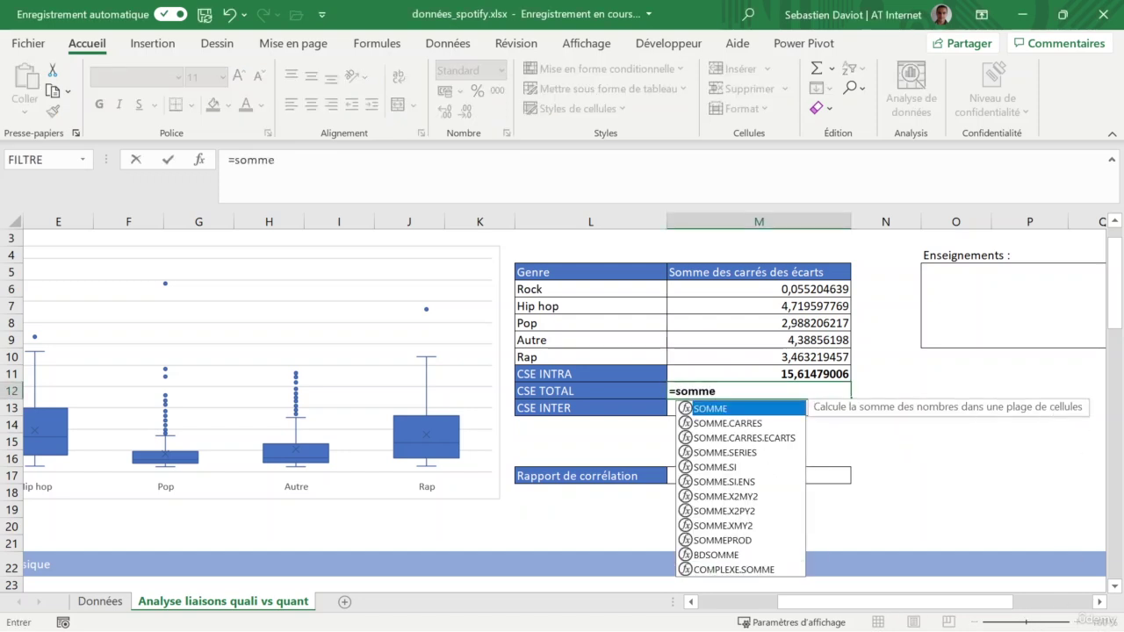
double_click(755, 437)
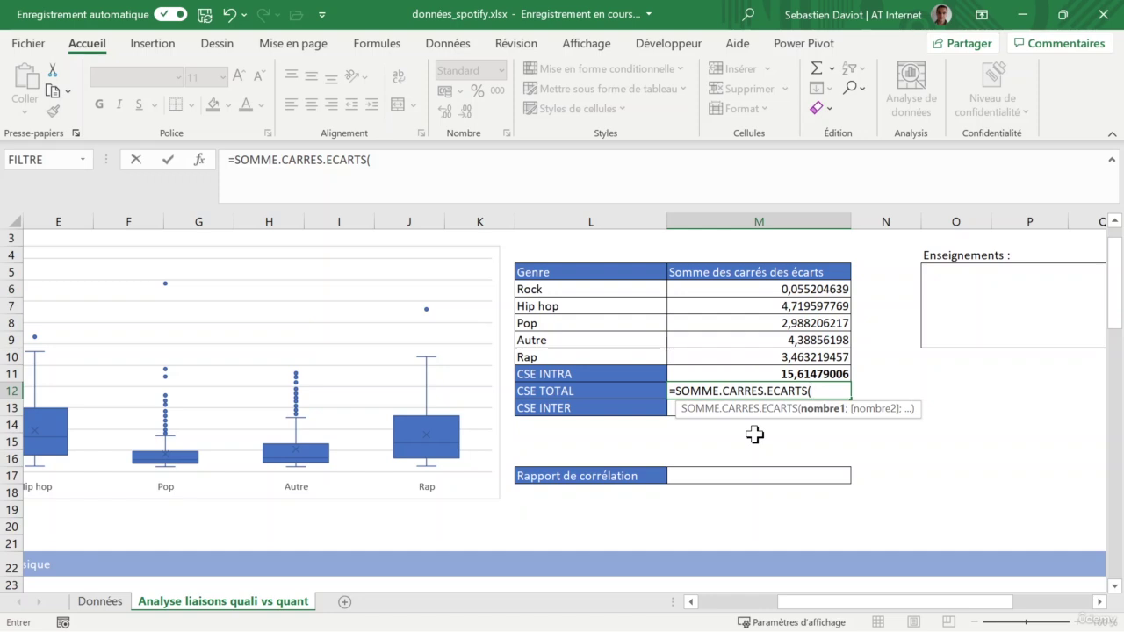
text(spo)
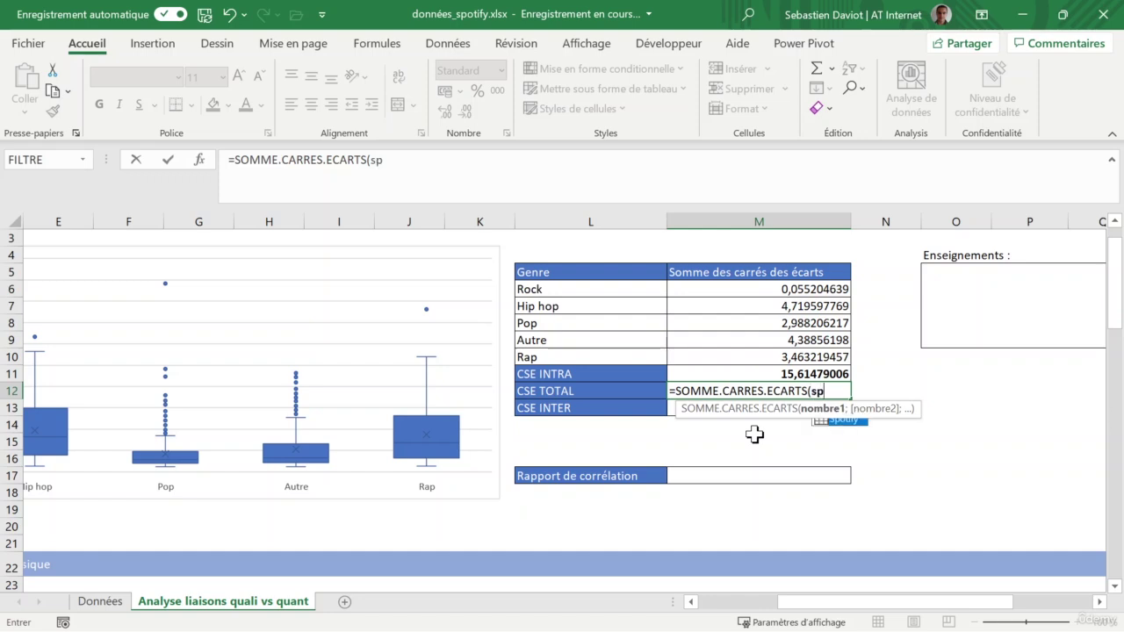
double_click(850, 420)
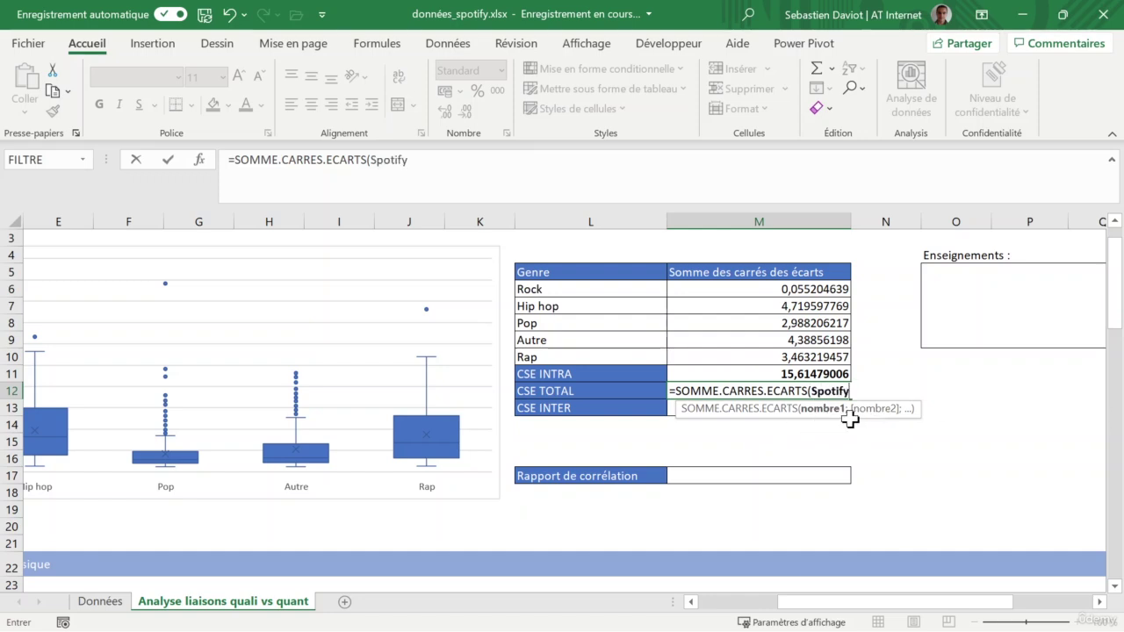
text([pa)
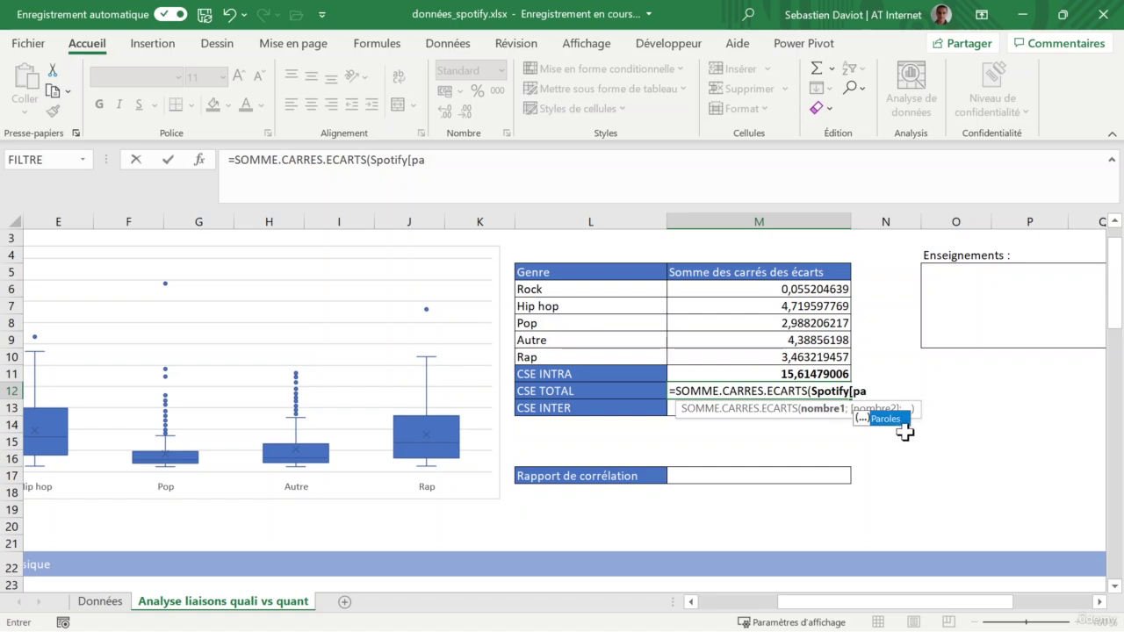
double_click(889, 420)
text(]))
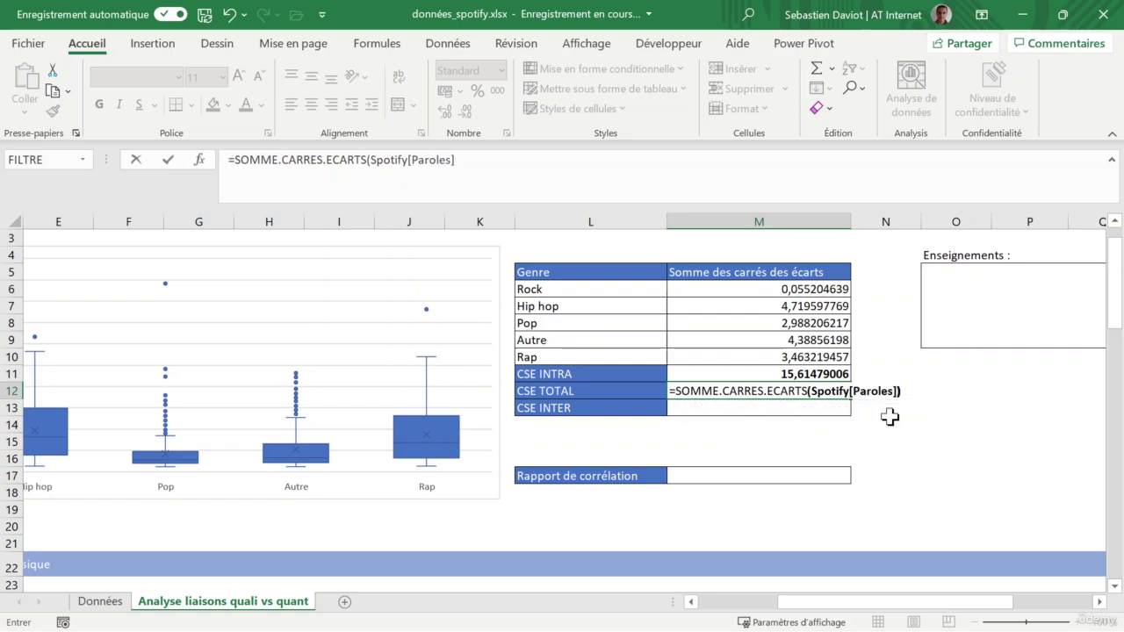
key(Return)
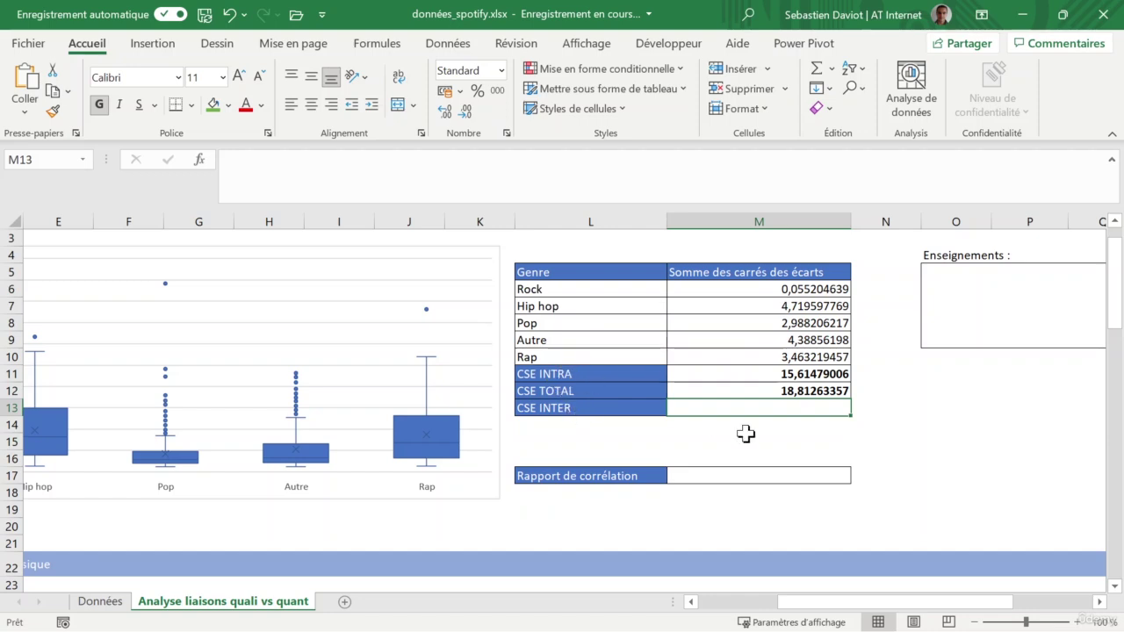
Step: Calculate CSE INTER in cell M13 by subtracting CSE INTRA from CSE TOTAL with =M12-M11
text(=)
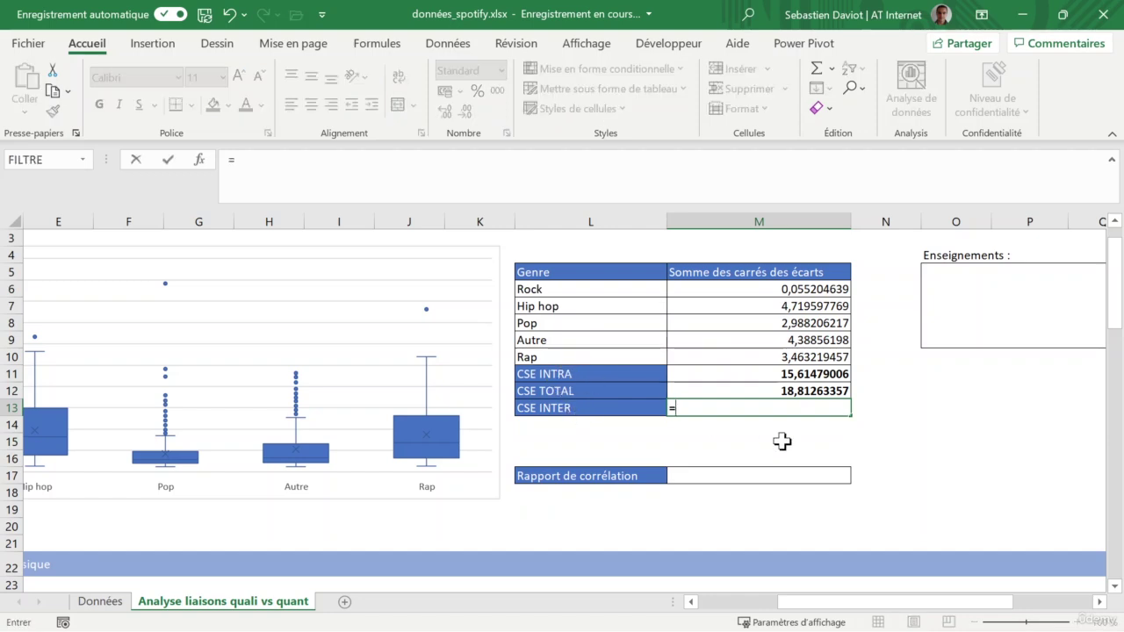
click(748, 393)
text(-)
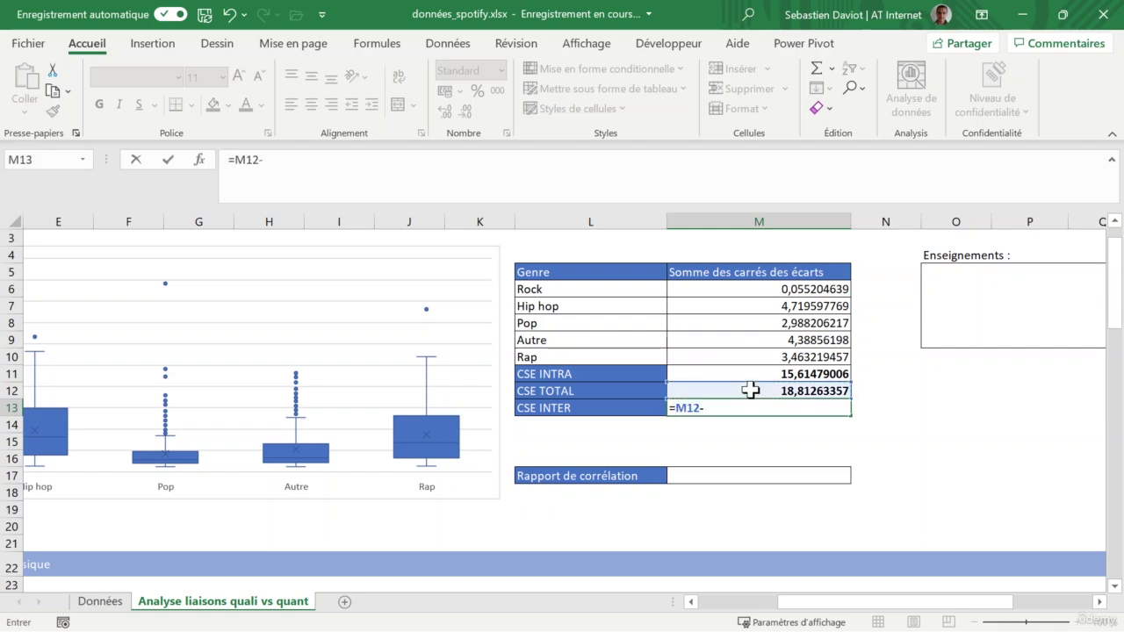
click(755, 376)
key(Return)
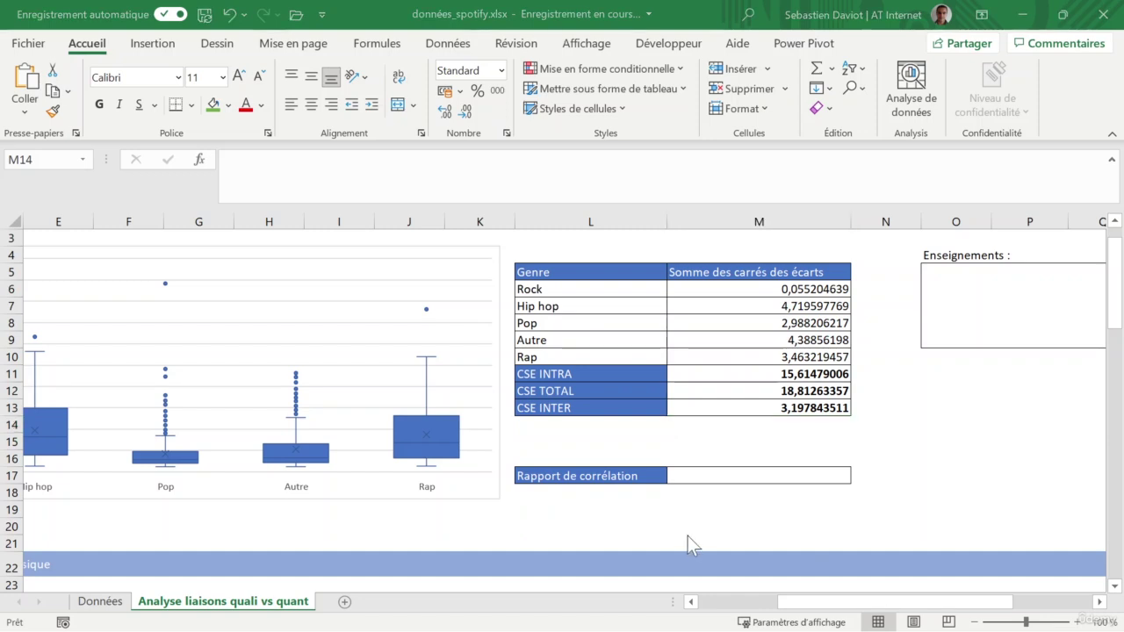
Step: Compute the Rapport de corrélation in cell M17 by dividing CSE INTER by CSE TOTAL with =M13/M12, then reselect the cell
click(718, 475)
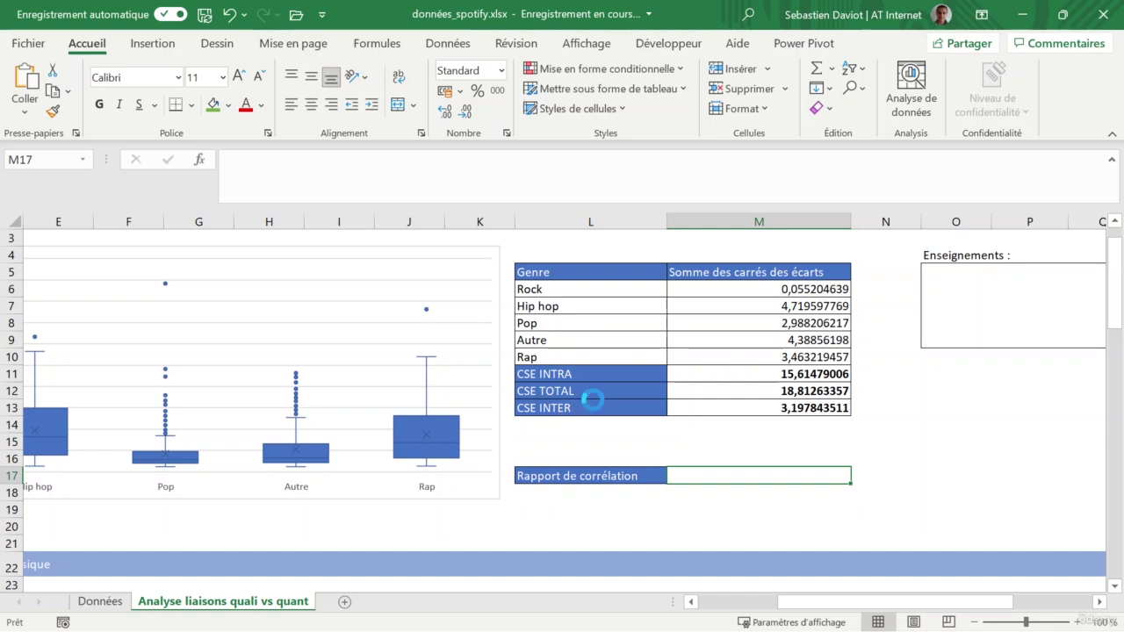
text(=)
click(755, 408)
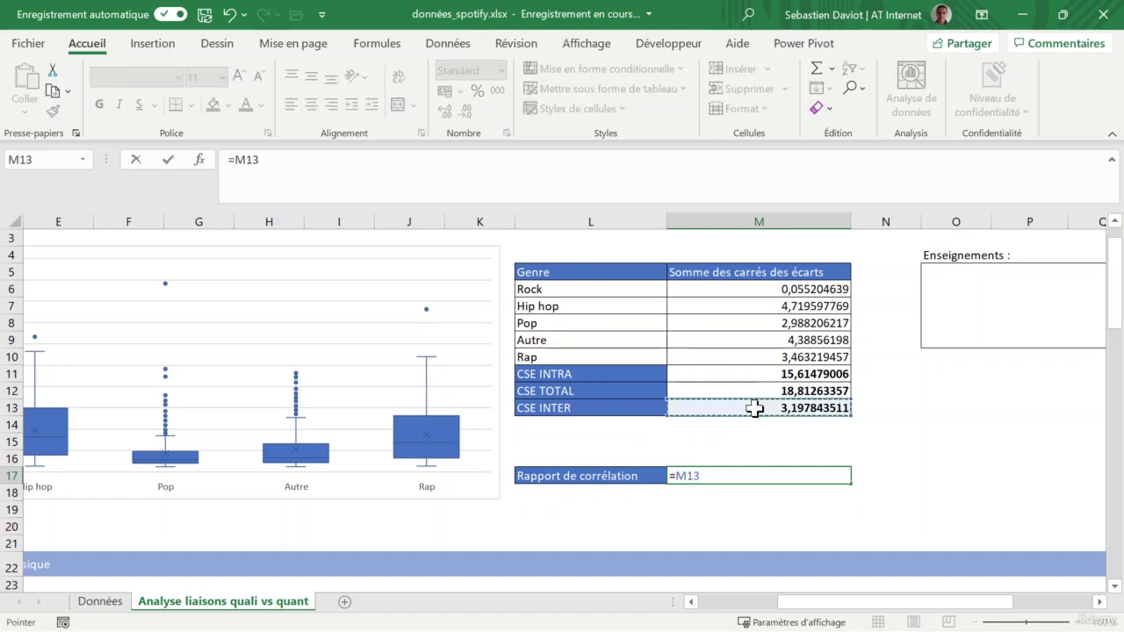
text(/)
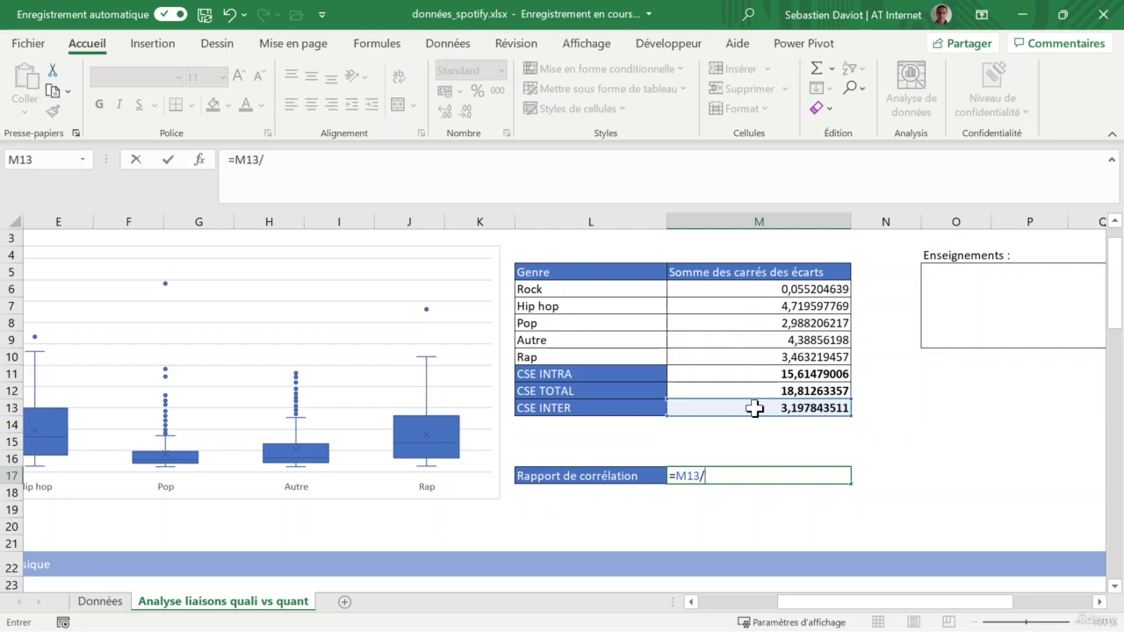
click(768, 389)
key(Return)
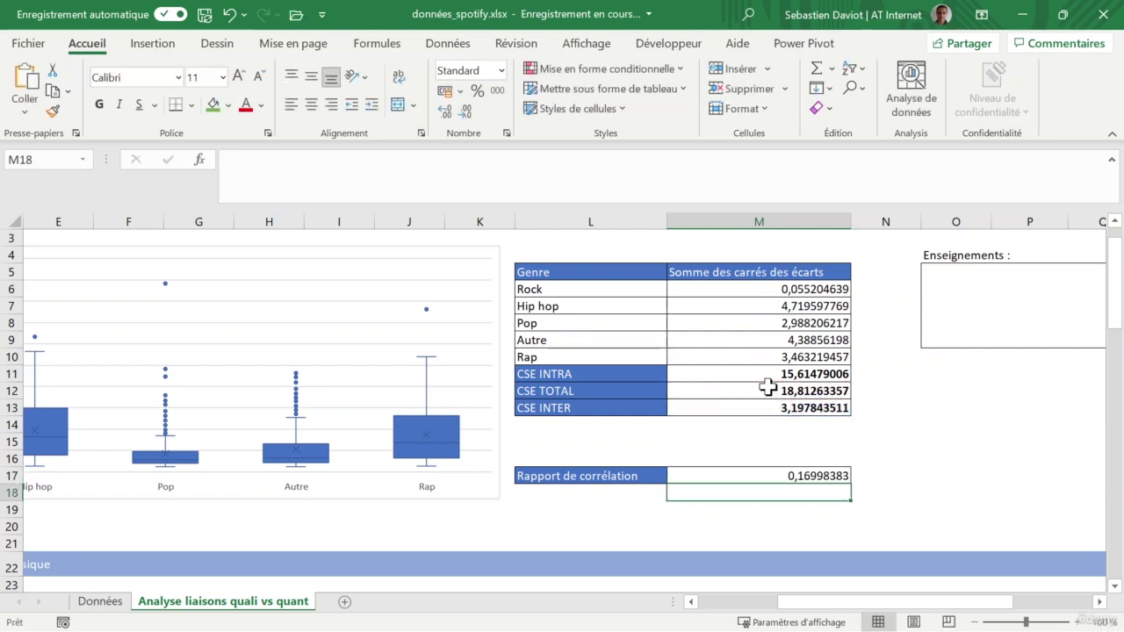
key(Up)
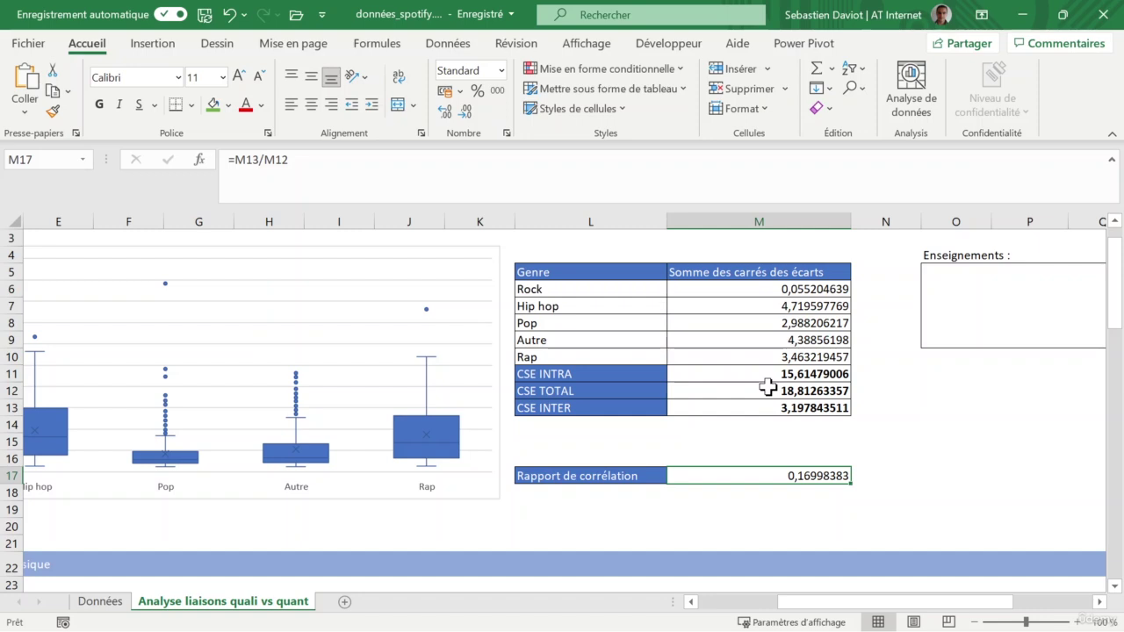
Step: Examine the correlation ratio alongside the genre distributions in the box plot and the empty Enseignements box
key(Right)
key(Right)
key(Right)
key(Right)
key(Right)
key(Right)
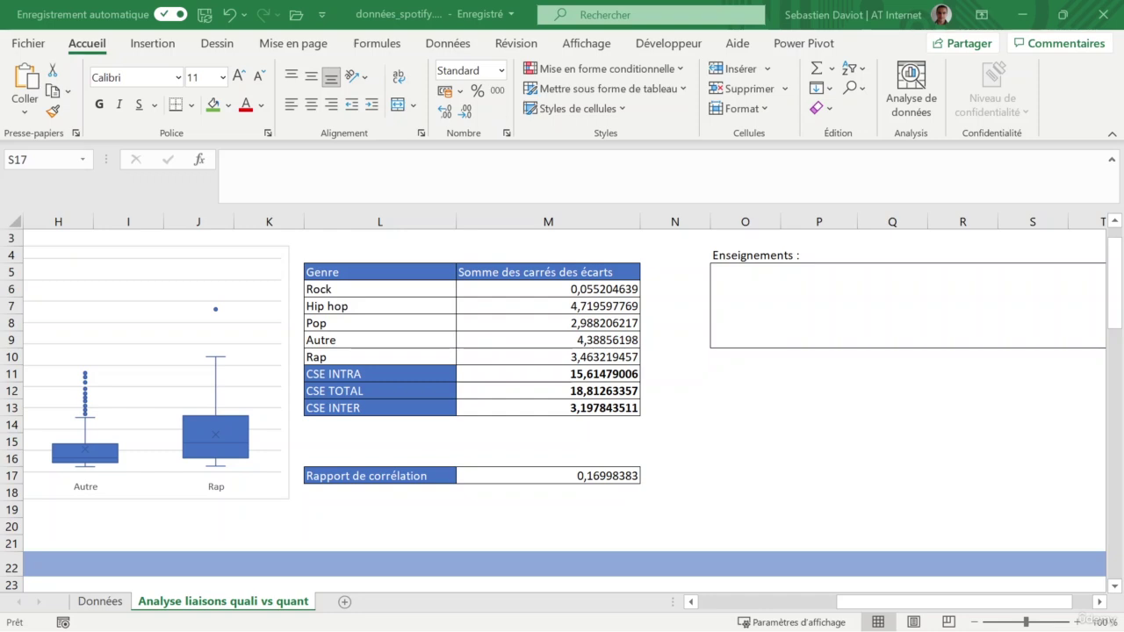
click(261, 511)
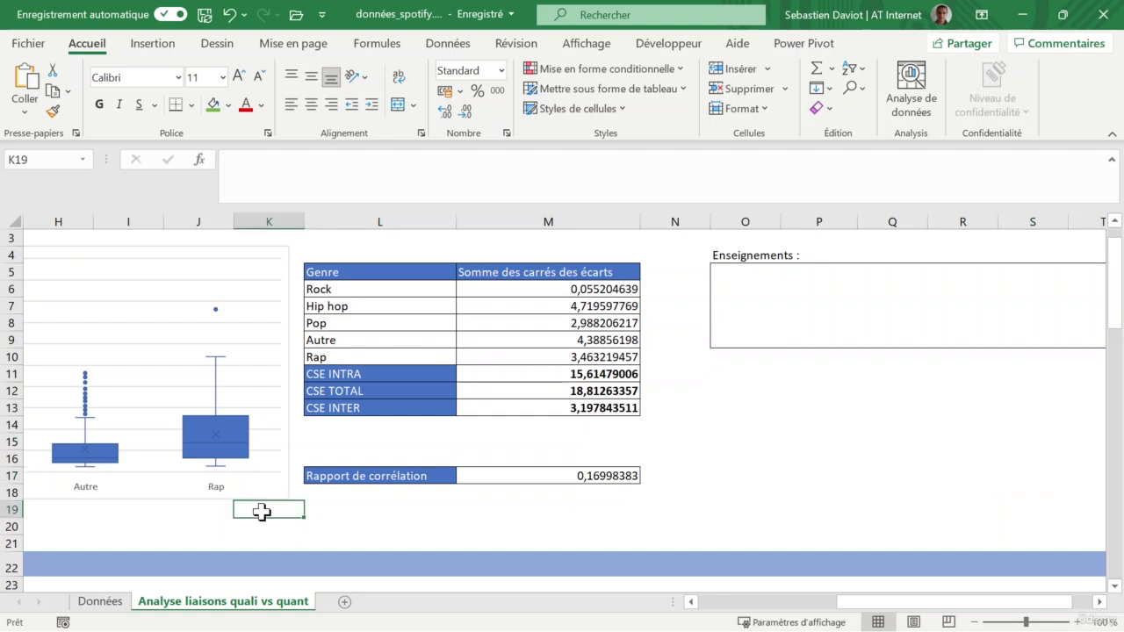
scroll(261, 512, left, 2)
scroll(261, 511, left, 2)
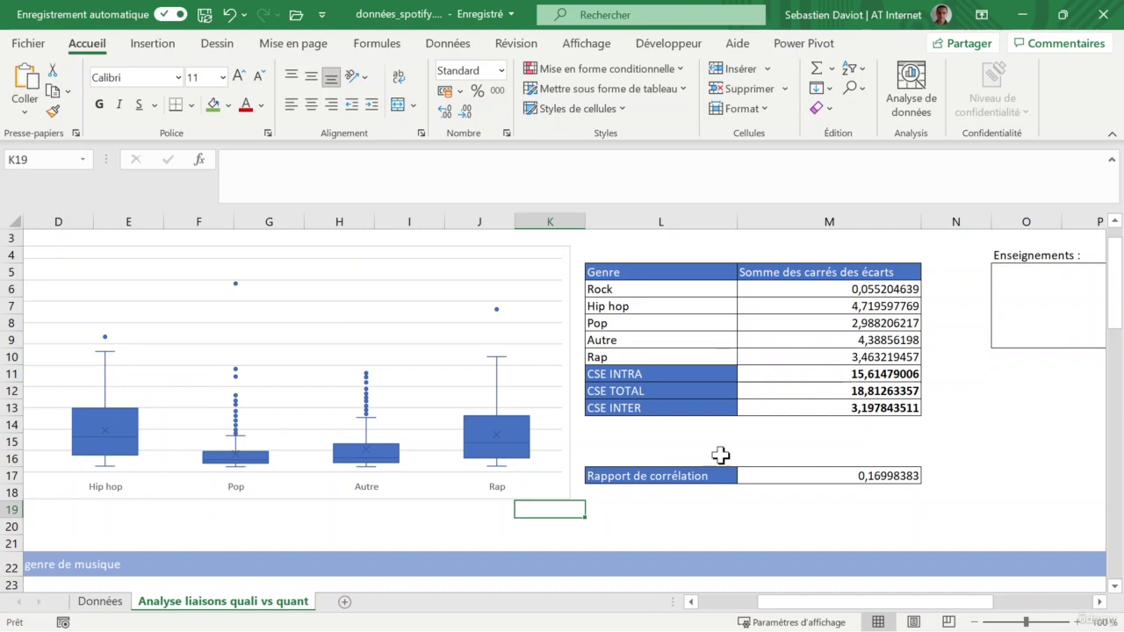
Step: Write in the Enseignements box a conclusion stating "Correlation faible entre les 2 valeurs" and noting the wider, higher hip hop and rap distributions
click(1083, 428)
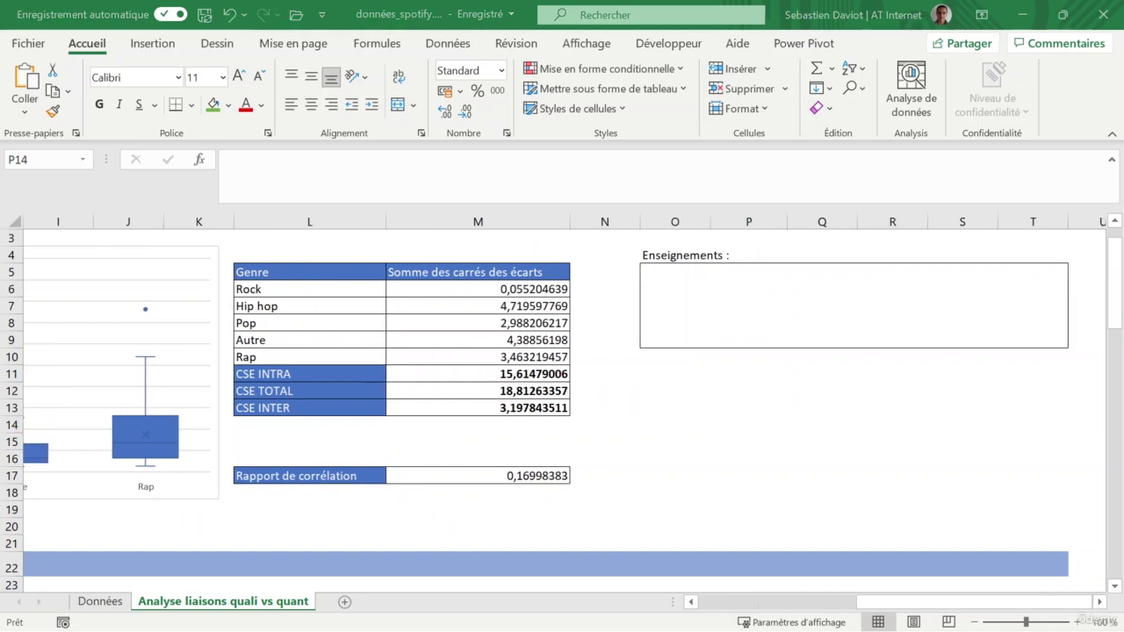
key(F2)
key(Escape)
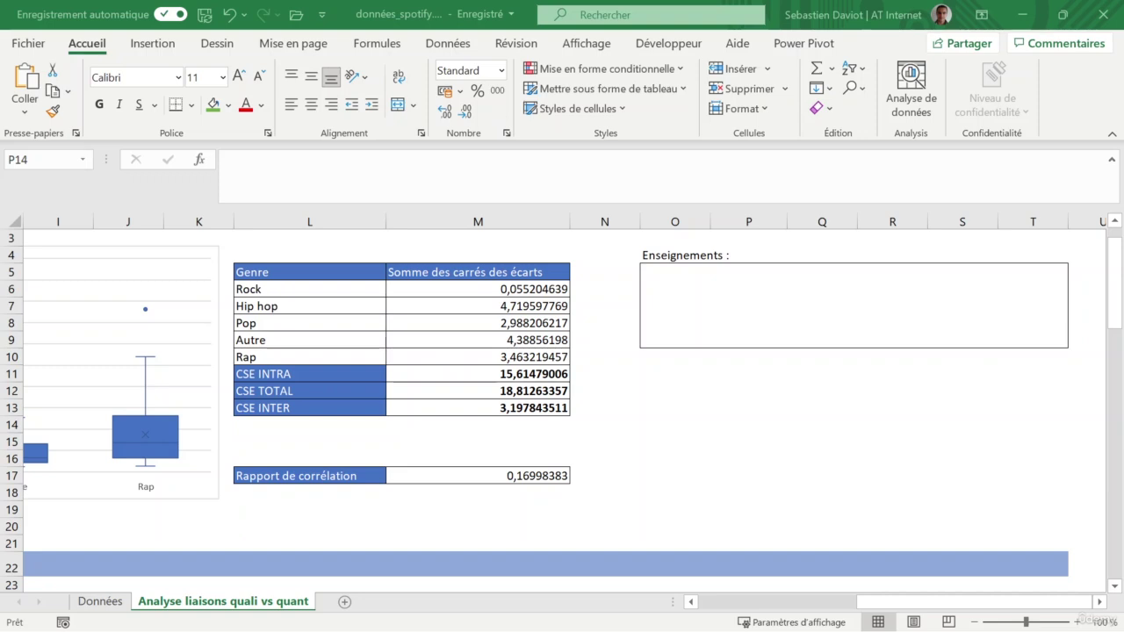
click(696, 308)
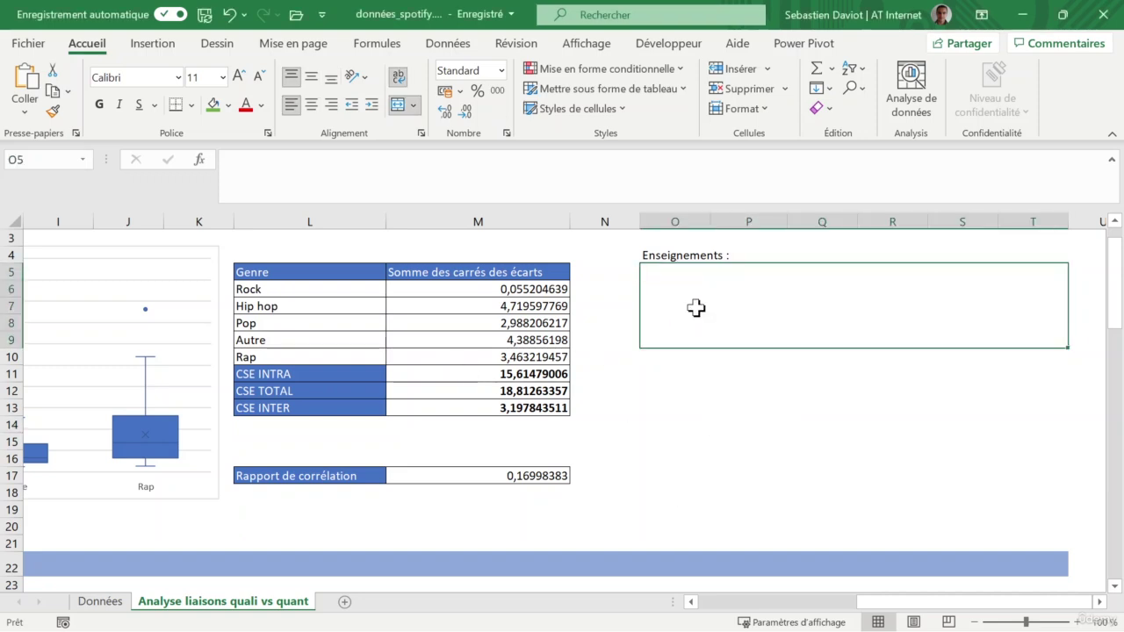
text('Correlation faible entre les 2 valeurs (superposition des distributions et grande disparité dans les valeurs). On note quand même le hip hop et le rap avec des distributions plus larges et hautes que les autres)
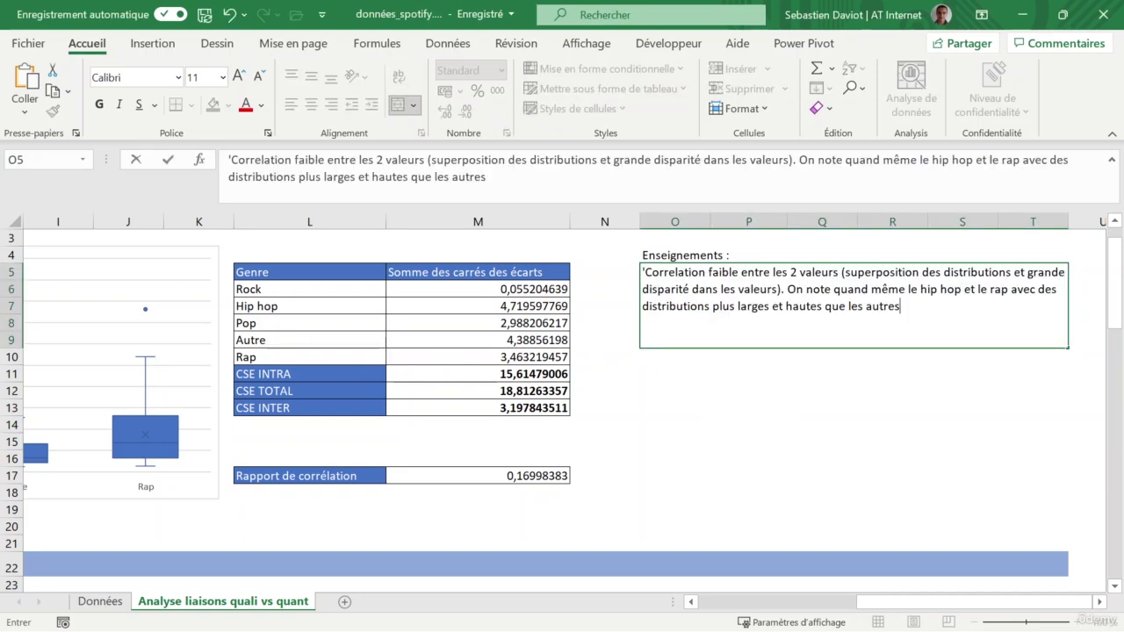
key(Return)
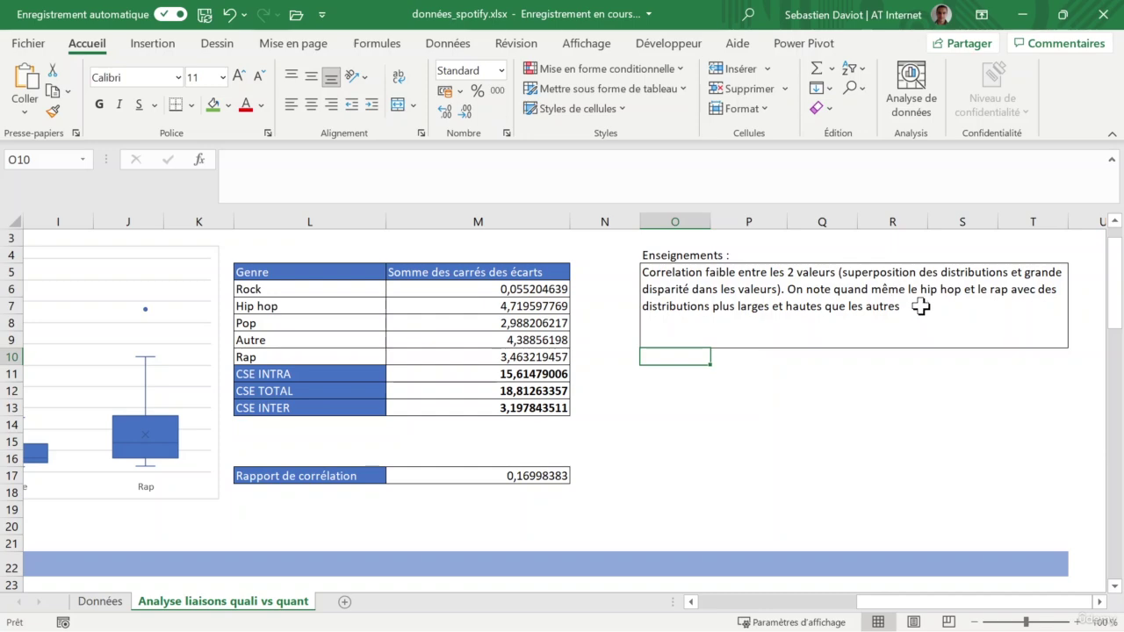
Step: Delete the existing chart in the "Analyse des followers par genre de musique" section
scroll(767, 416, left, 5)
scroll(767, 416, down, 2)
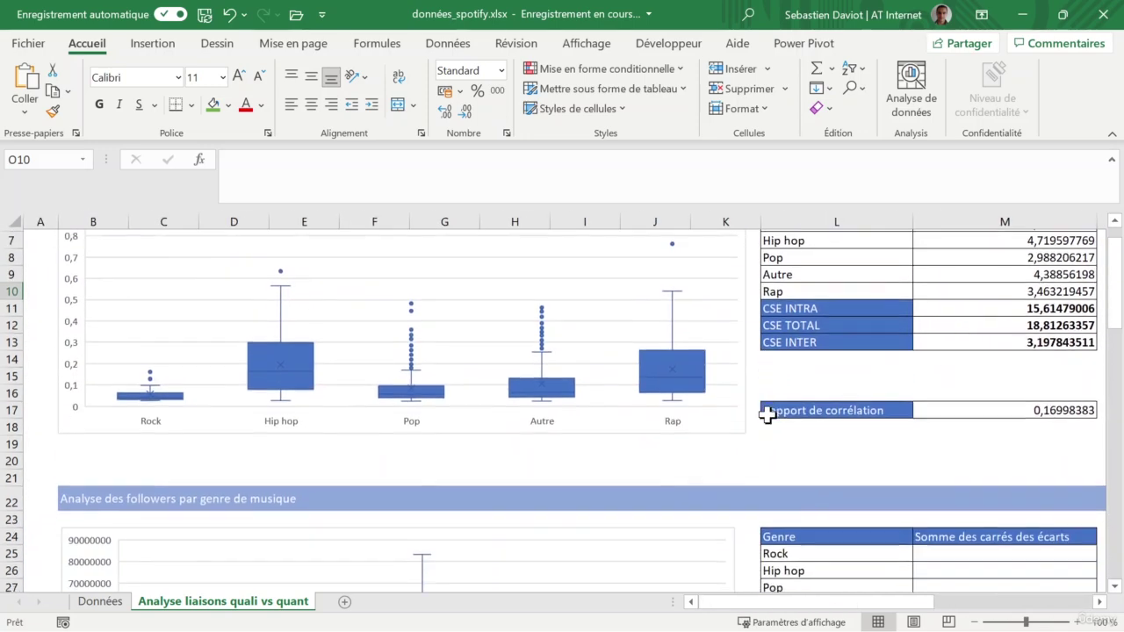
scroll(767, 416, down, 3)
scroll(767, 416, up, 5)
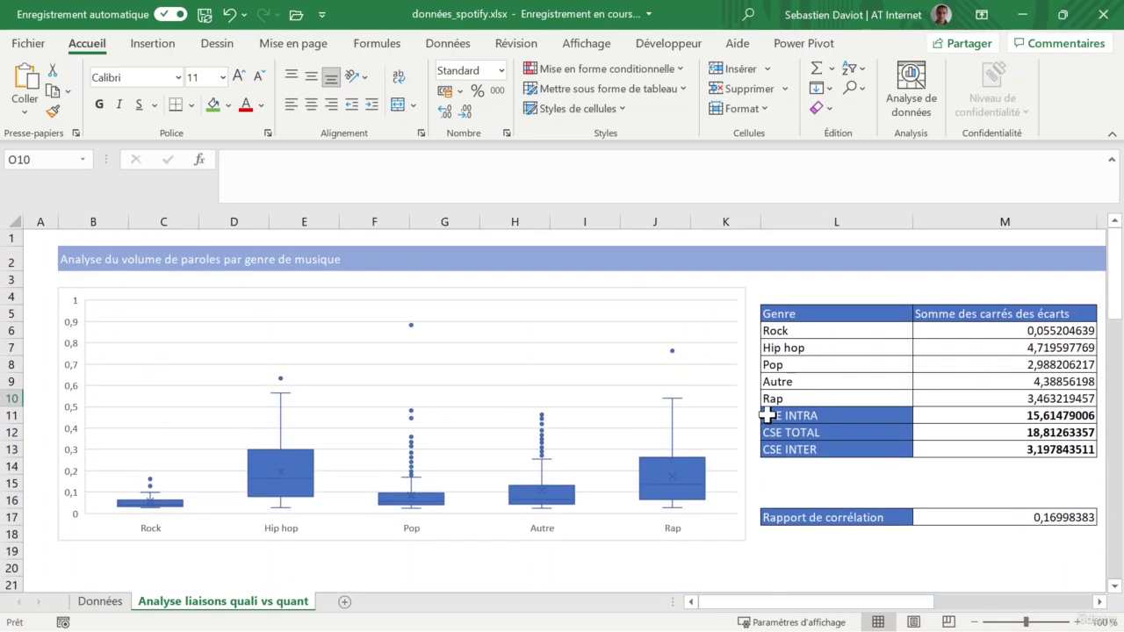
scroll(767, 416, down, 2)
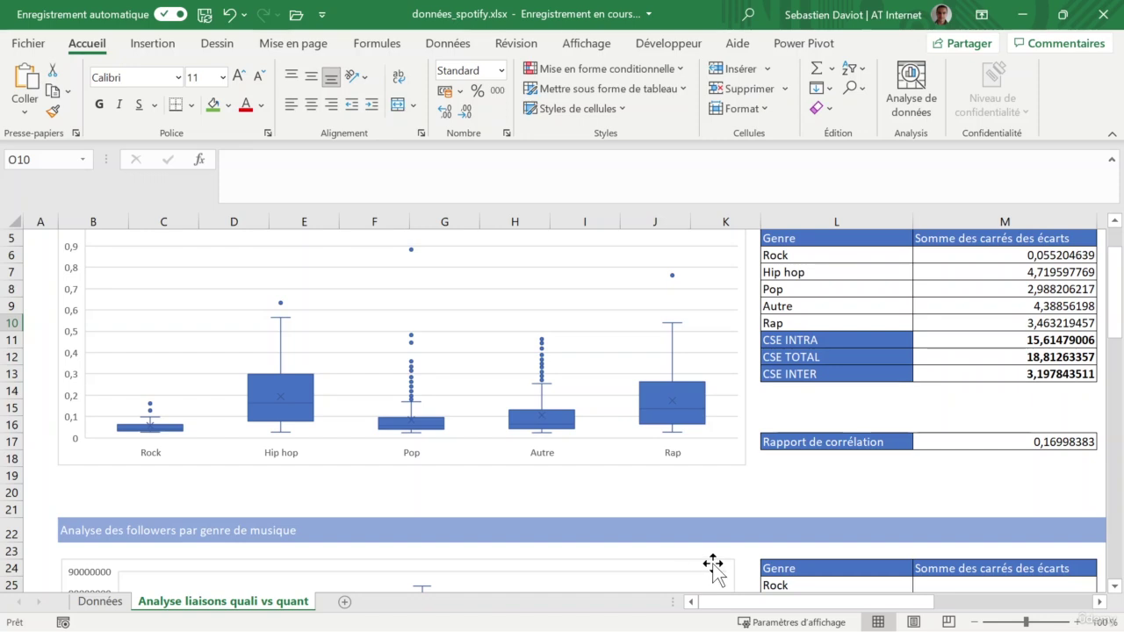
click(713, 569)
key(Delete)
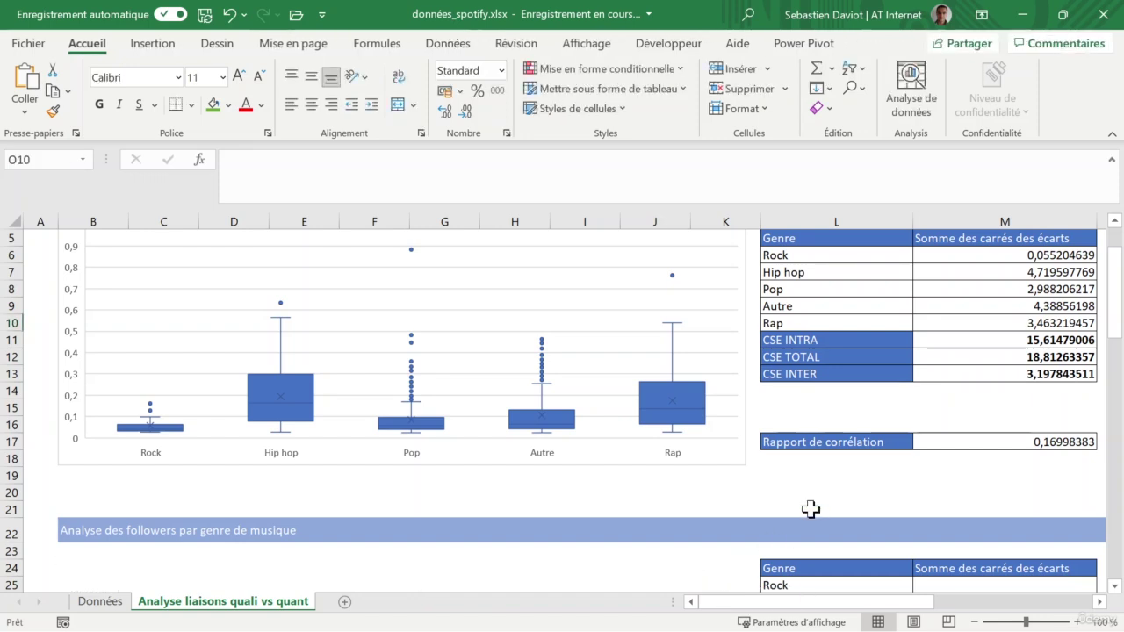
Step: On the Données sheet, move the Followers column between Genre principal and Date de sortie
scroll(809, 510, down, 5)
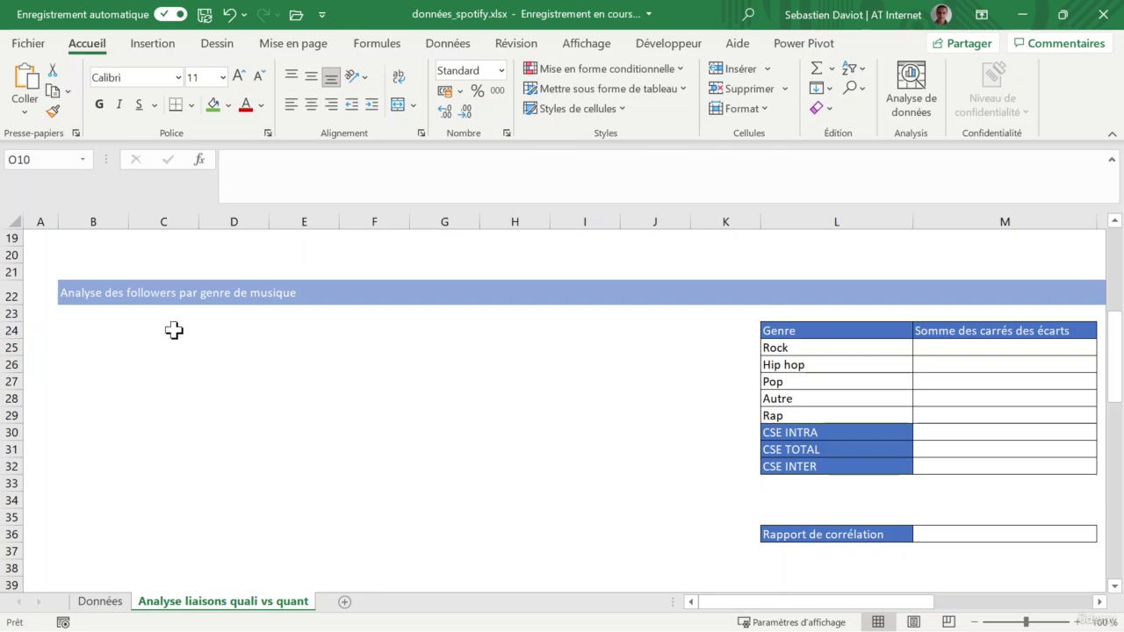
click(97, 602)
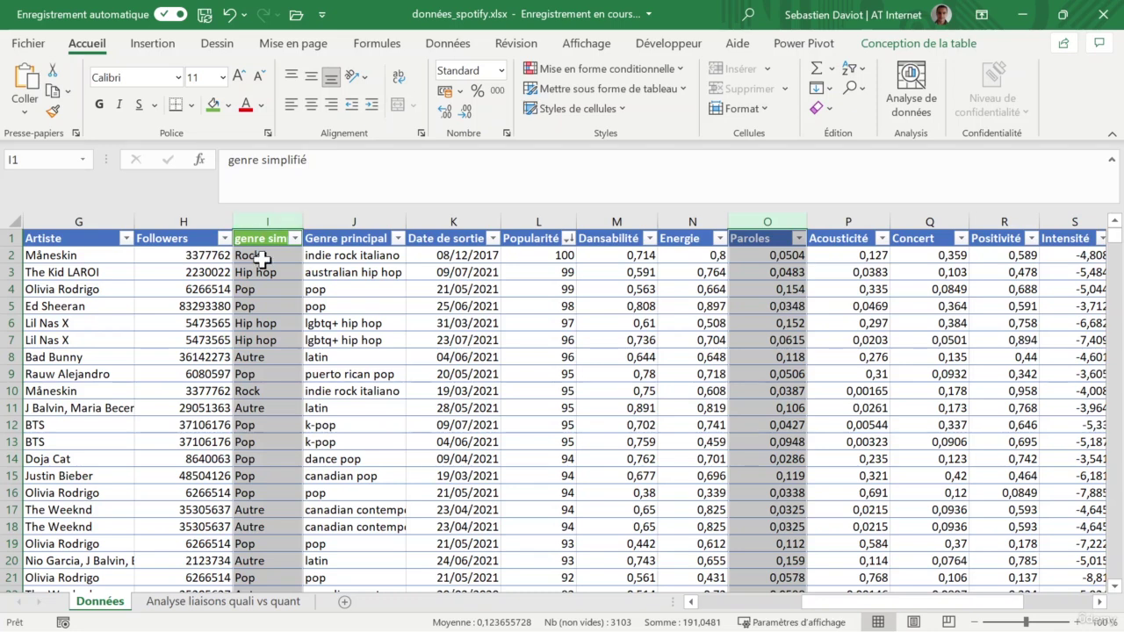
ctrl+click(206, 213)
click(194, 224)
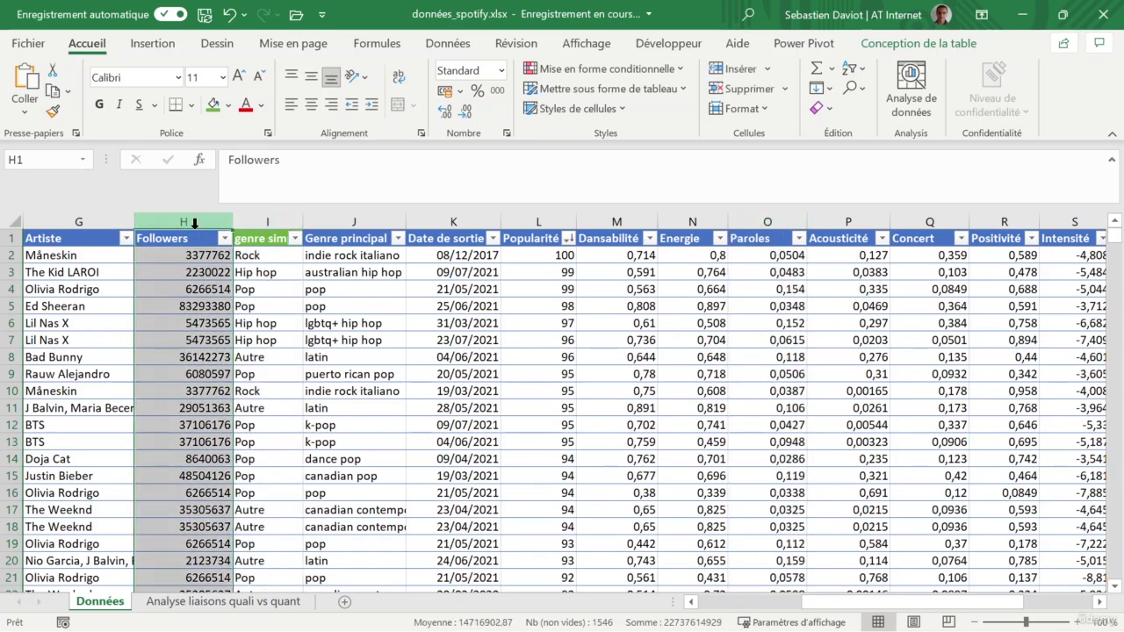
key(ctrl+c)
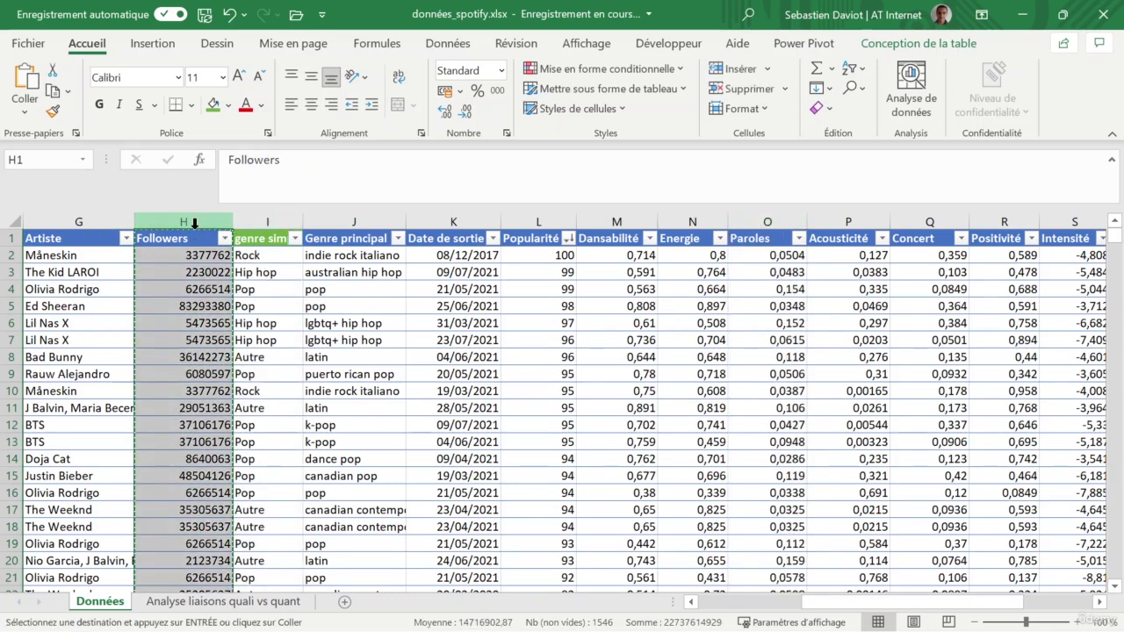
right_click(471, 232)
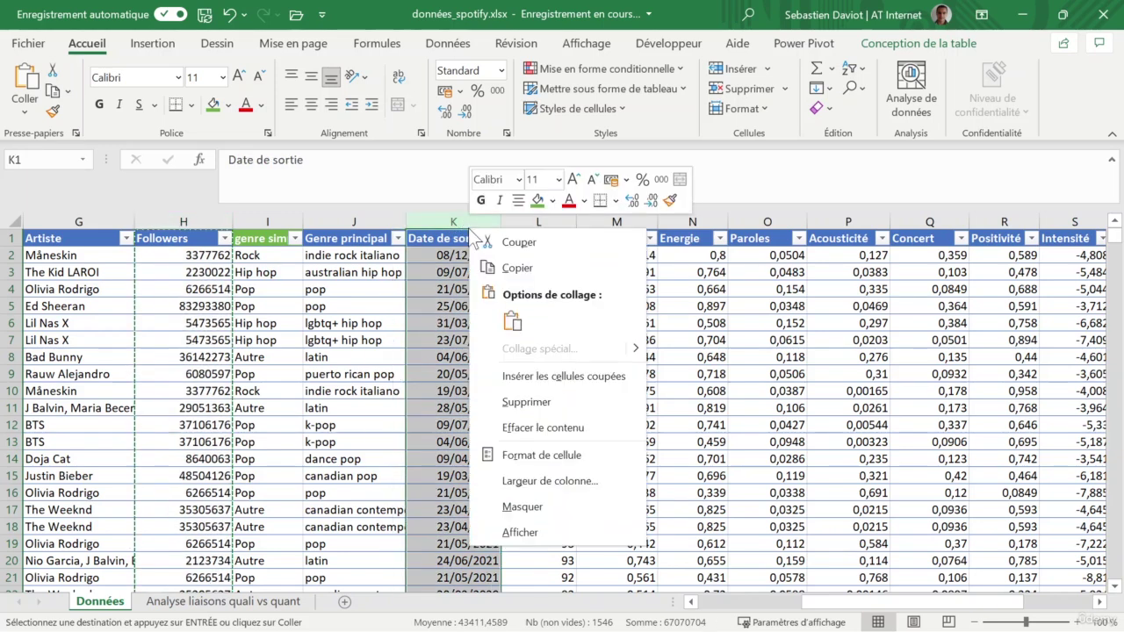
click(555, 375)
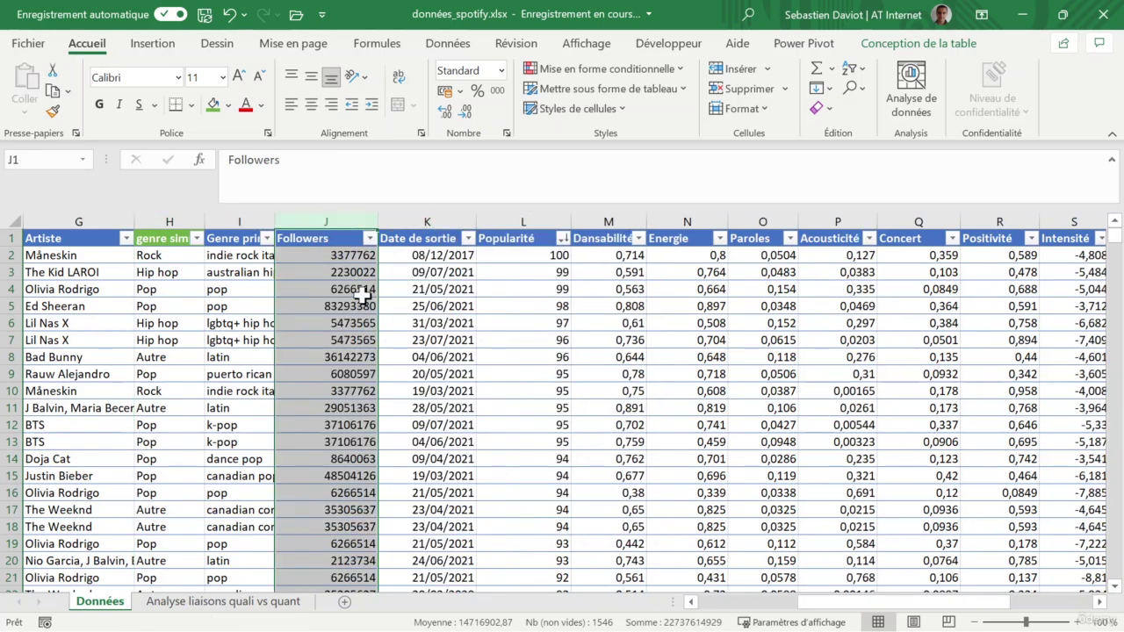
Step: Insert a box plot from the genre simplifié and Followers columns of the Données sheet
click(238, 289)
key(Left)
key(Left)
scroll(239, 289, left, 1)
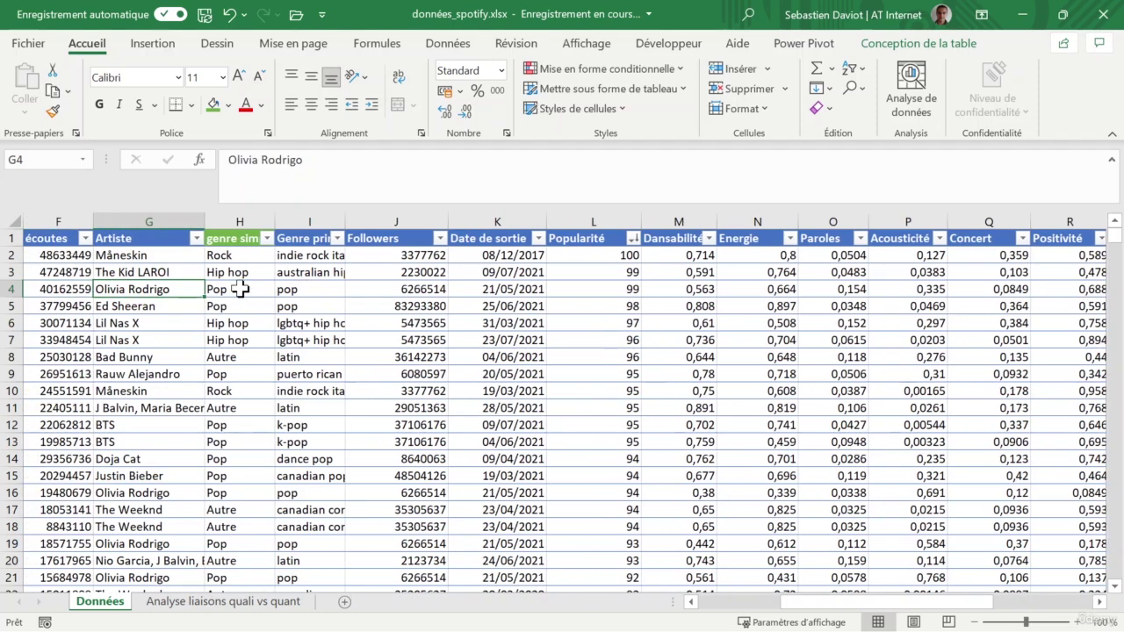
click(239, 288)
click(235, 223)
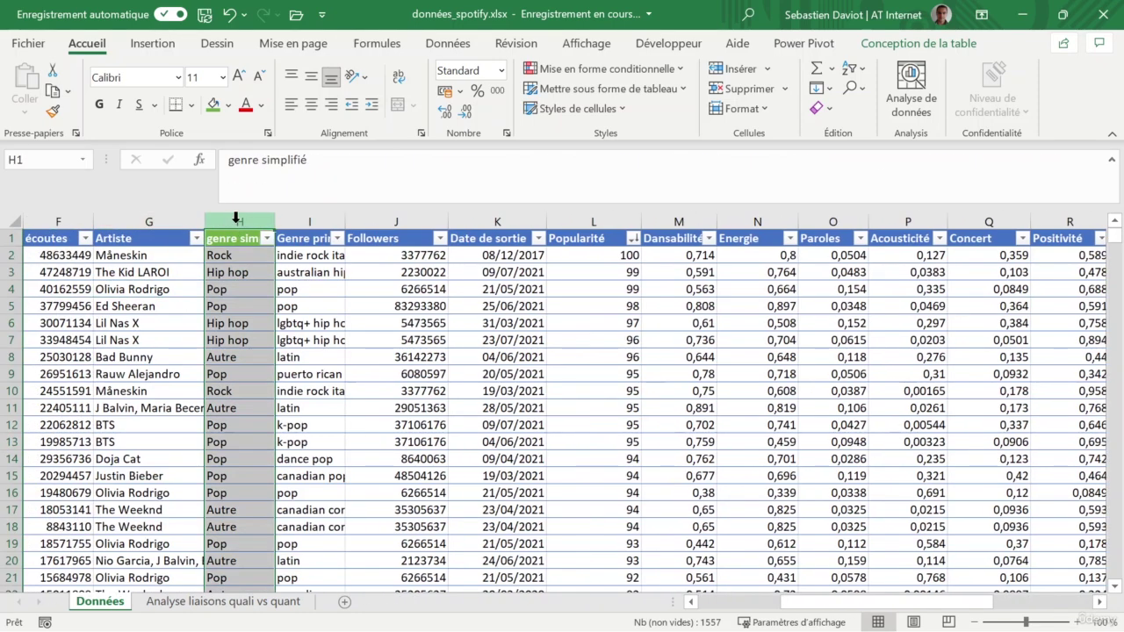
ctrl+click(394, 220)
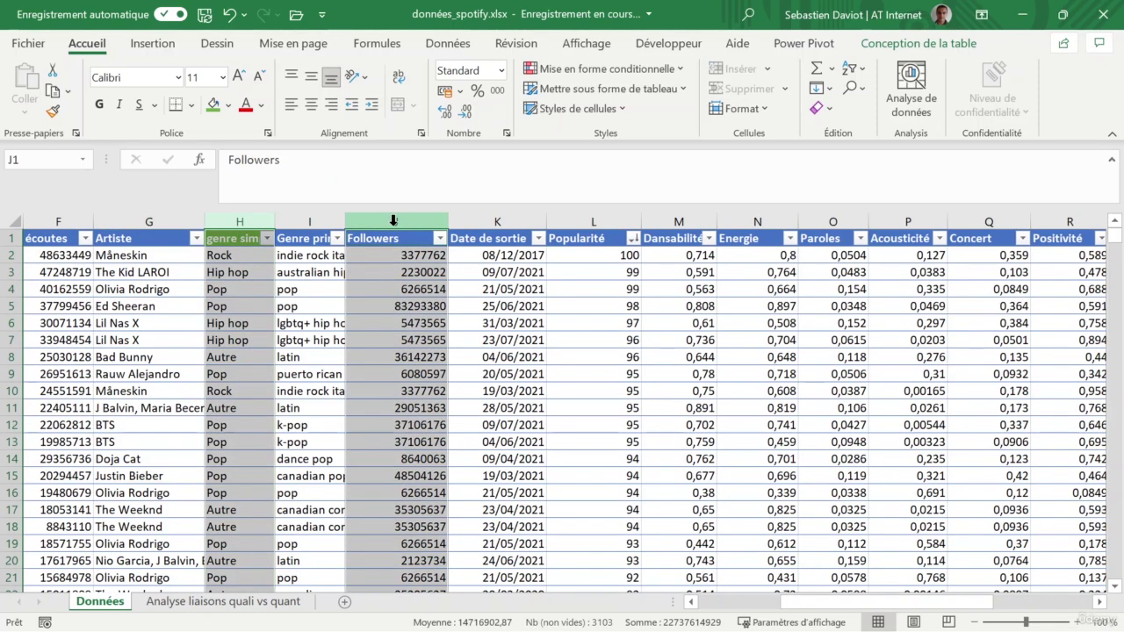
click(150, 49)
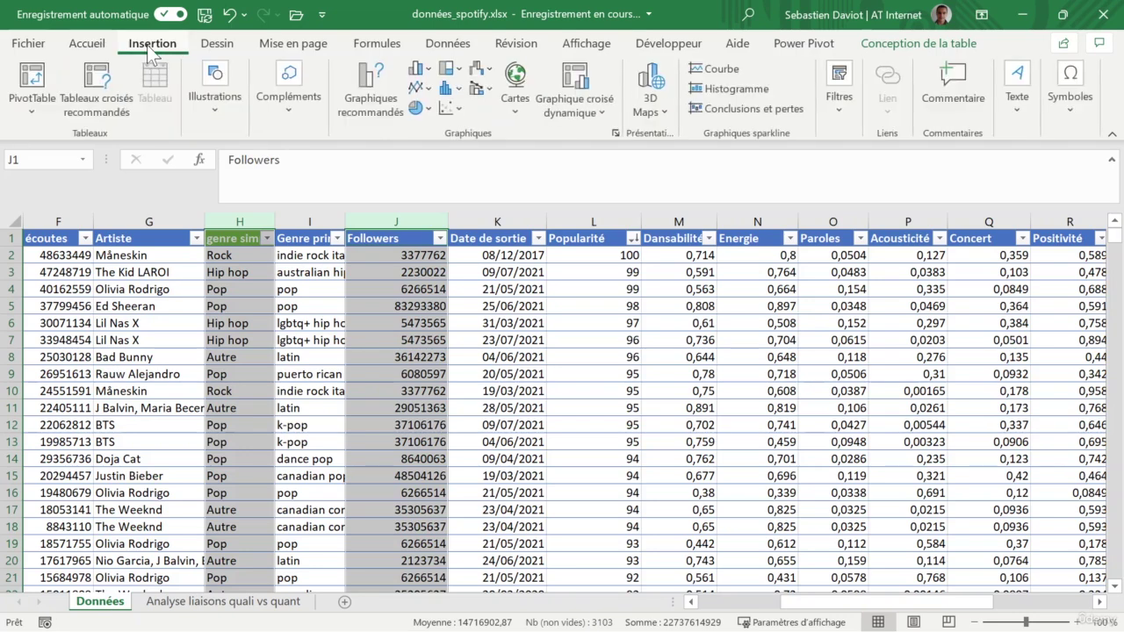
click(447, 88)
click(457, 246)
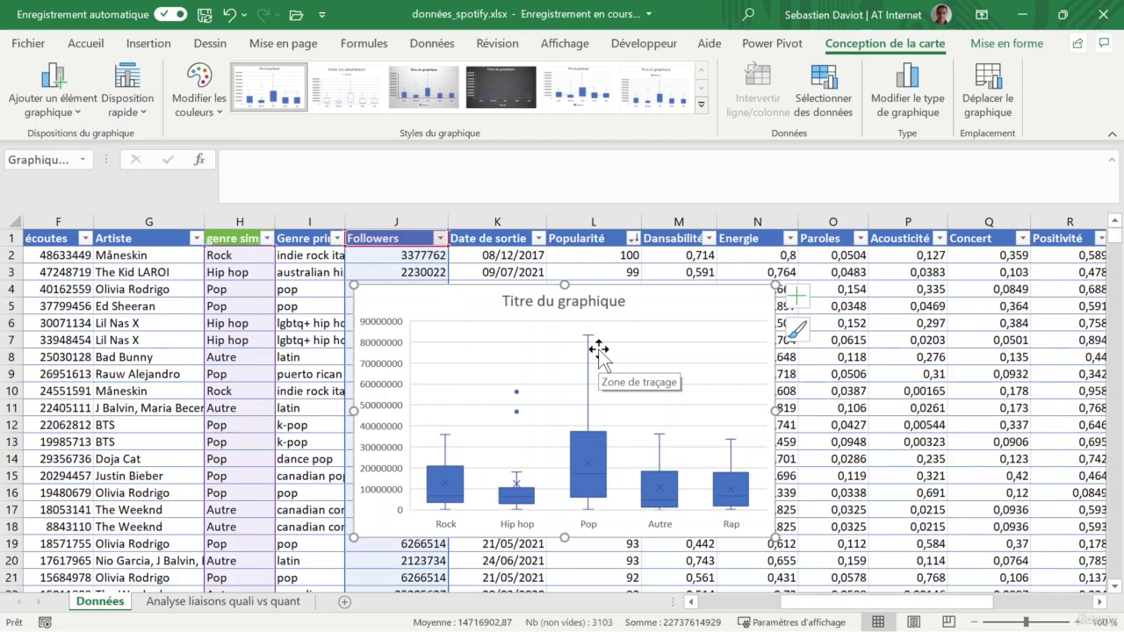
Step: Move the new followers box plot to cell B24 of the Analyse liaisons quali vs quant sheet
key(Delete)
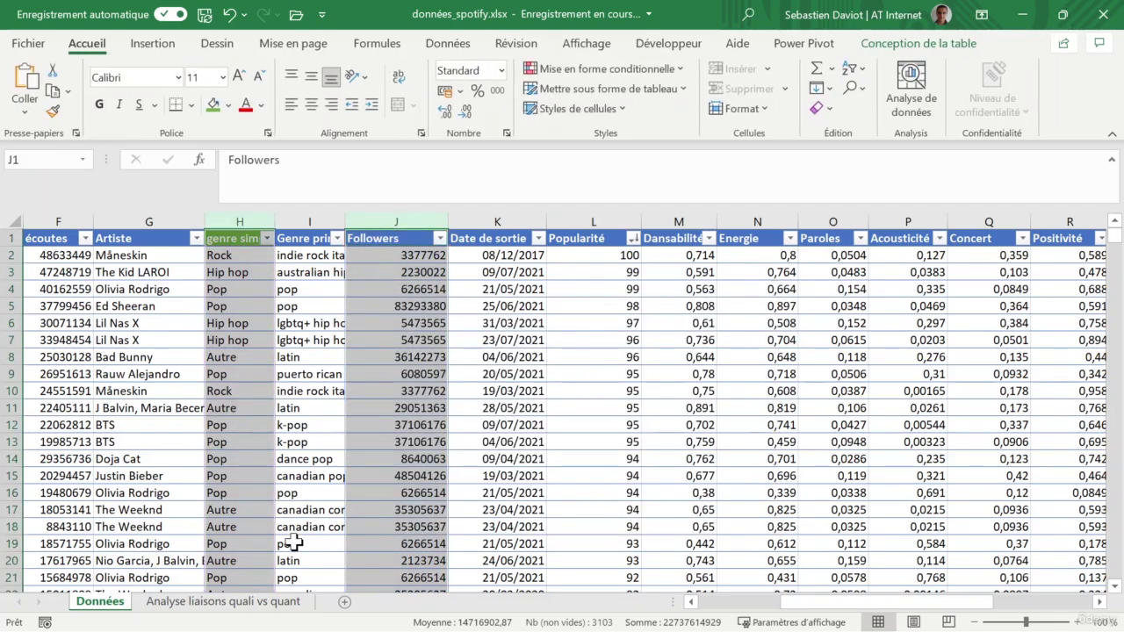
click(213, 608)
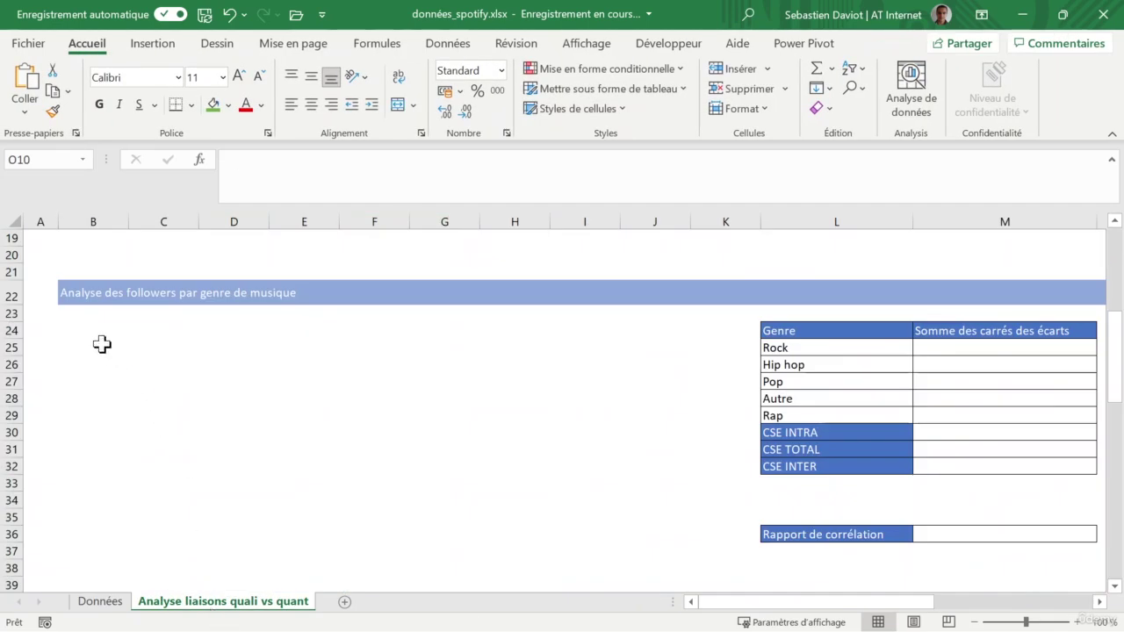
click(92, 330)
key(ctrl+v)
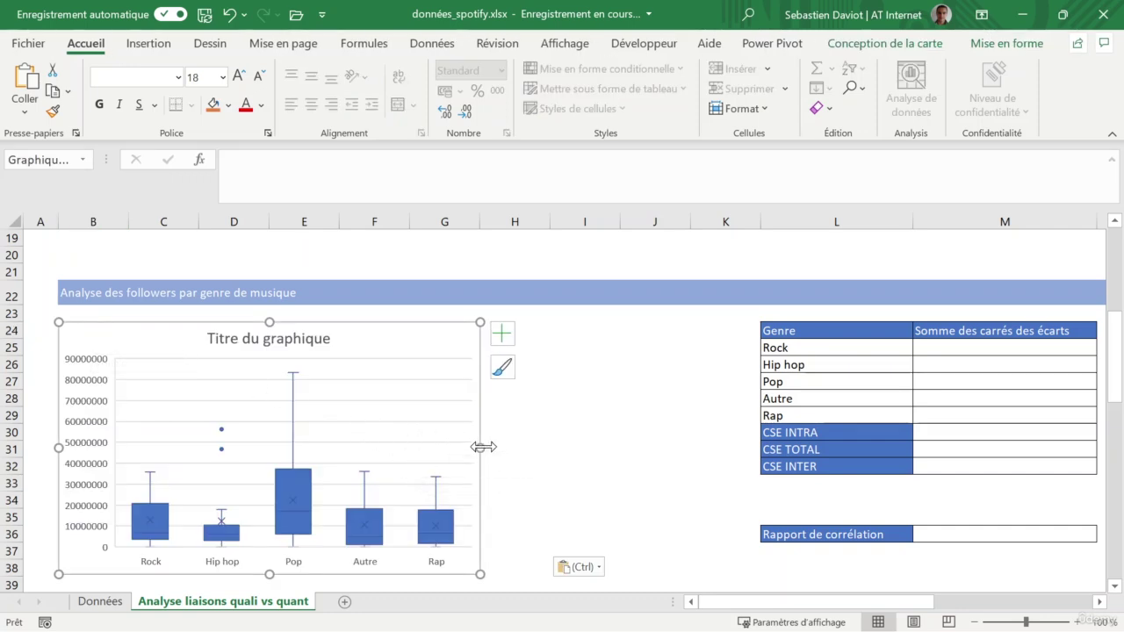
Step: Widen the followers box plot to reach column K and remove its title
drag(481, 448, 710, 451)
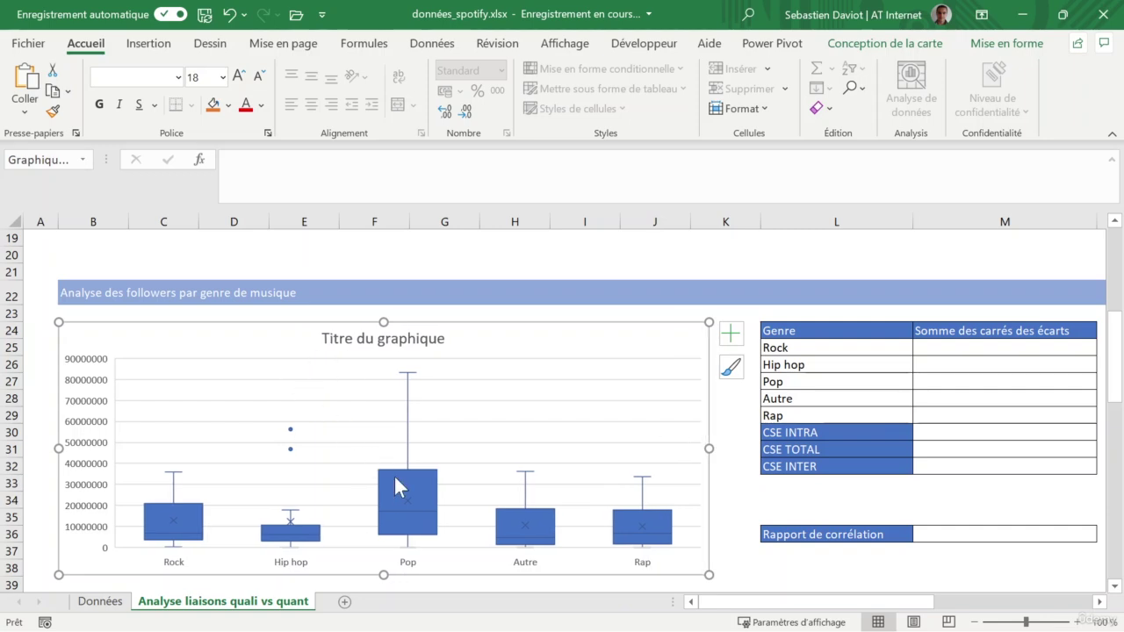
click(379, 342)
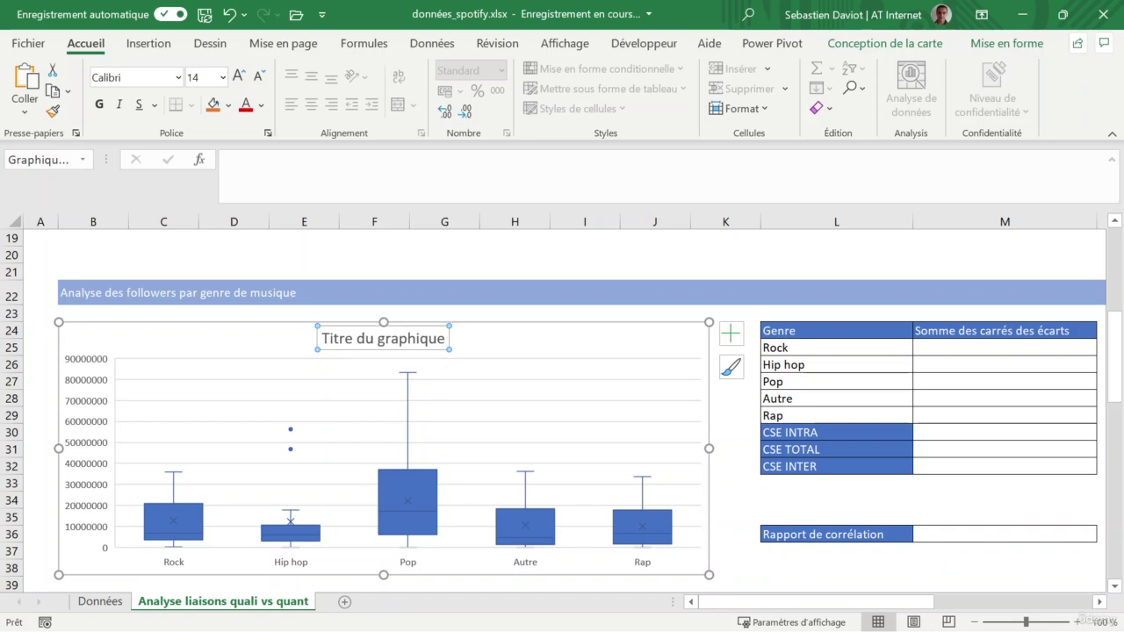
key(Delete)
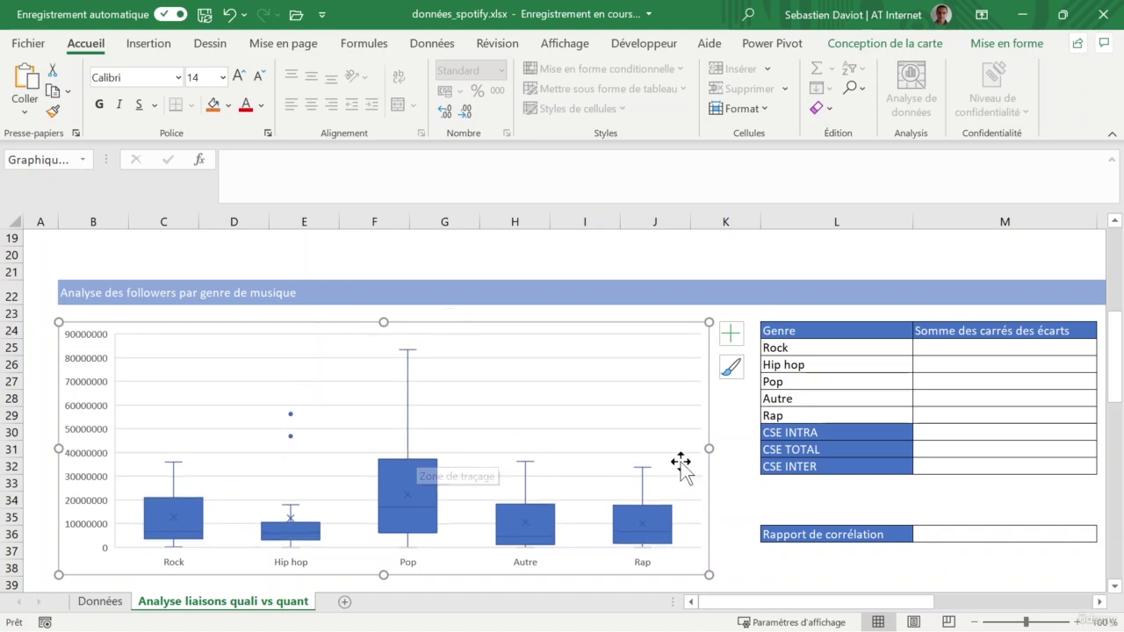
Step: Copy the text of the Rock formula in M6 into M25 of the followers table, keeping its reference to L6
click(868, 359)
key(Right)
key(Right)
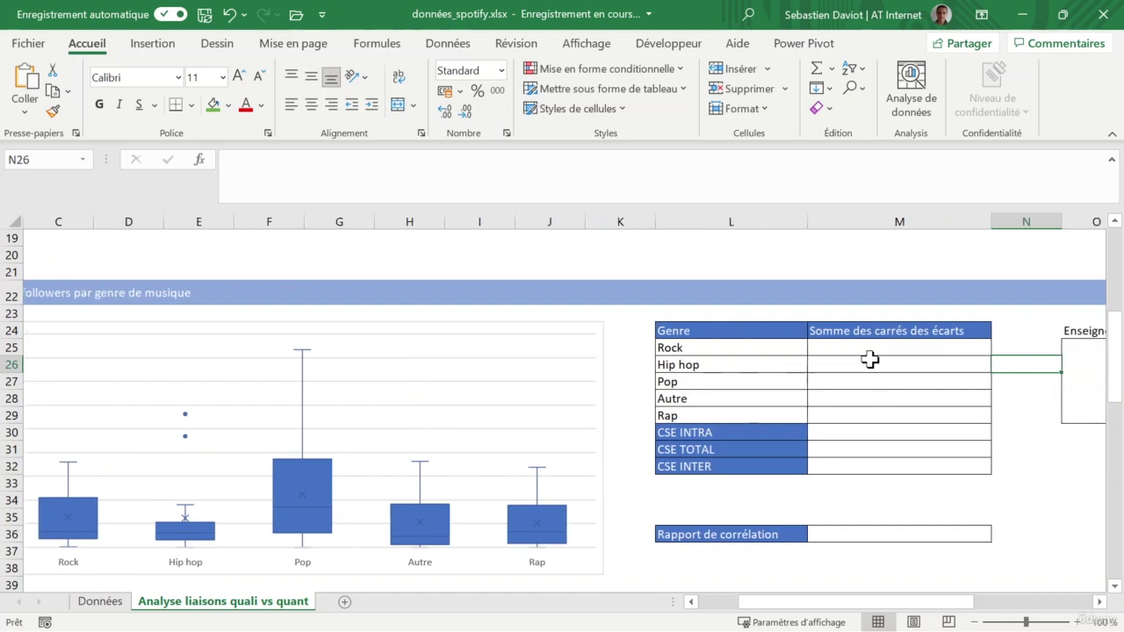
click(870, 356)
scroll(917, 357, up, 6)
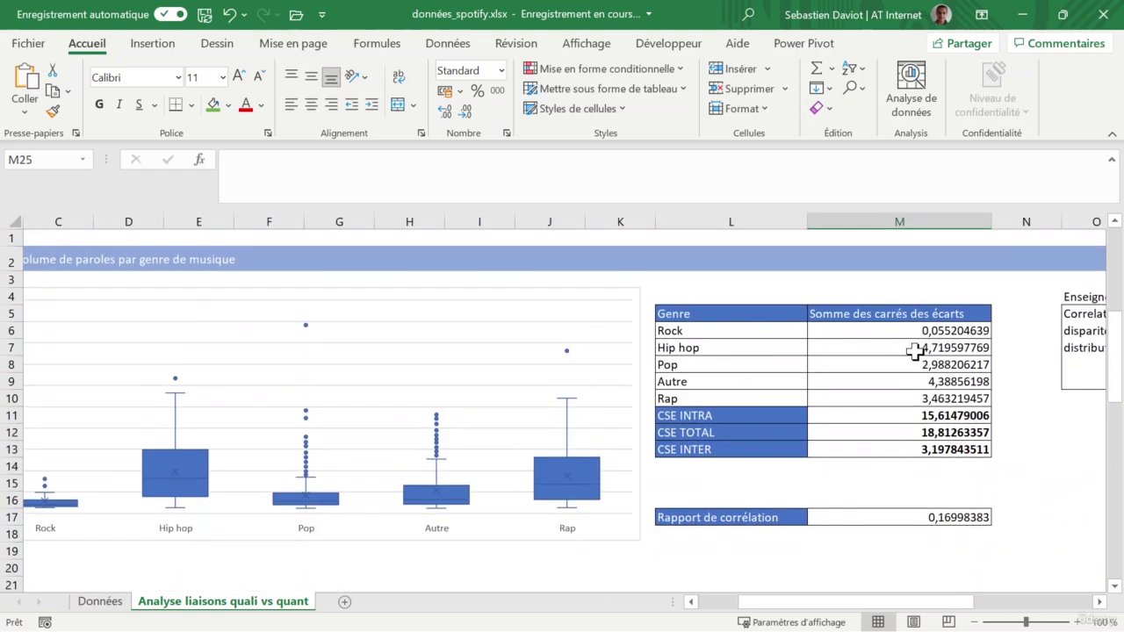
click(909, 331)
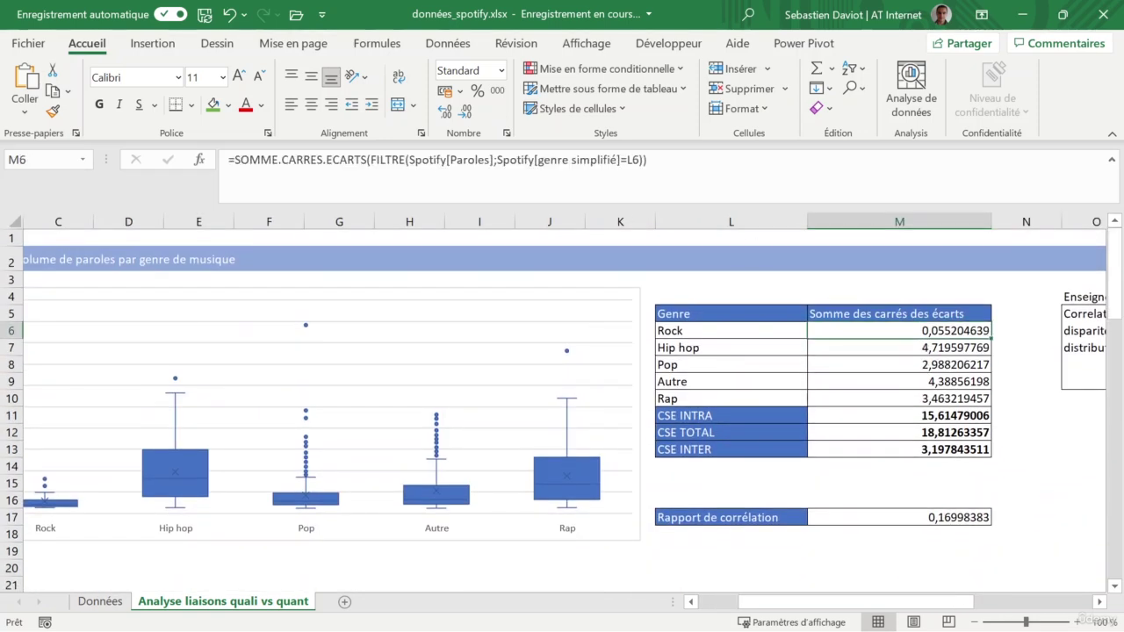
click(648, 159)
drag(648, 160, 229, 160)
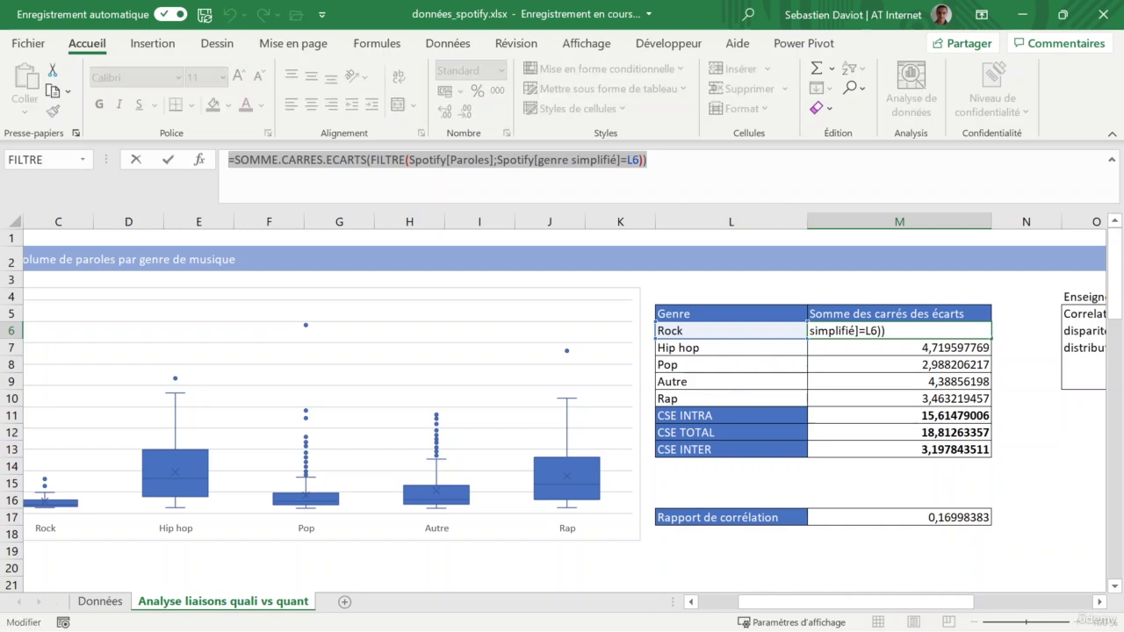
key(ctrl+c)
key(Return)
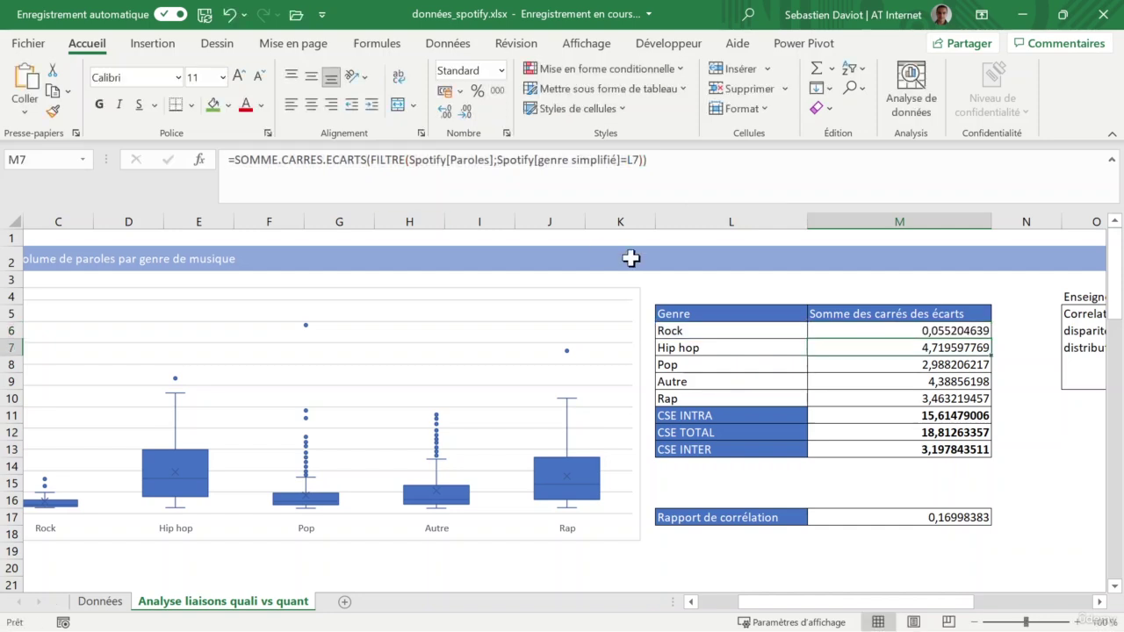
scroll(847, 386, down, 5)
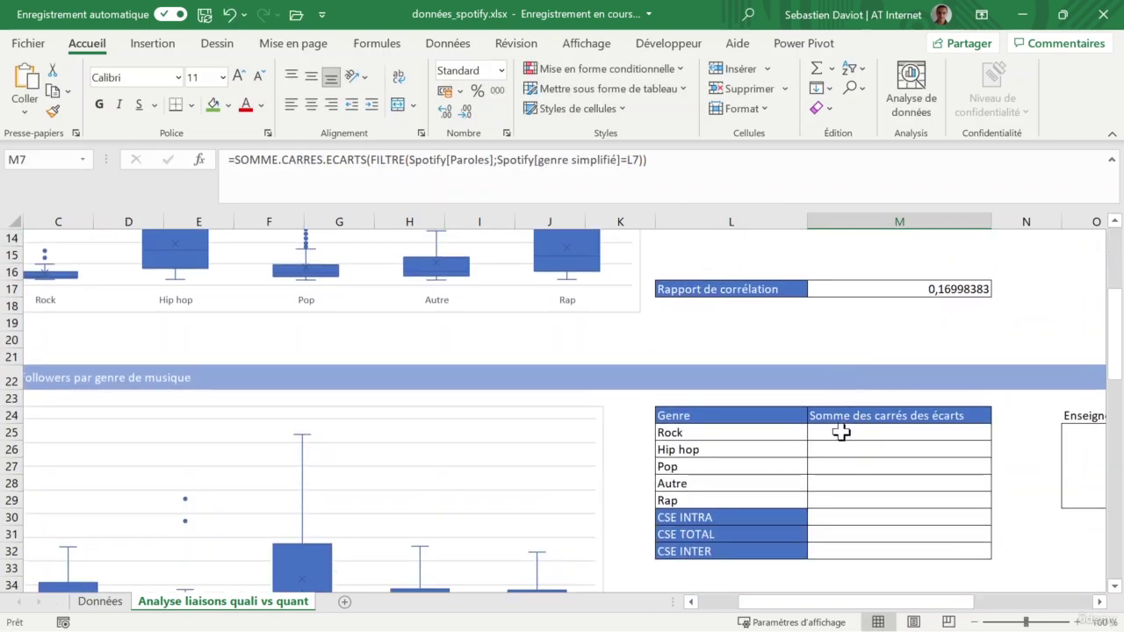
click(841, 432)
key(ctrl+v)
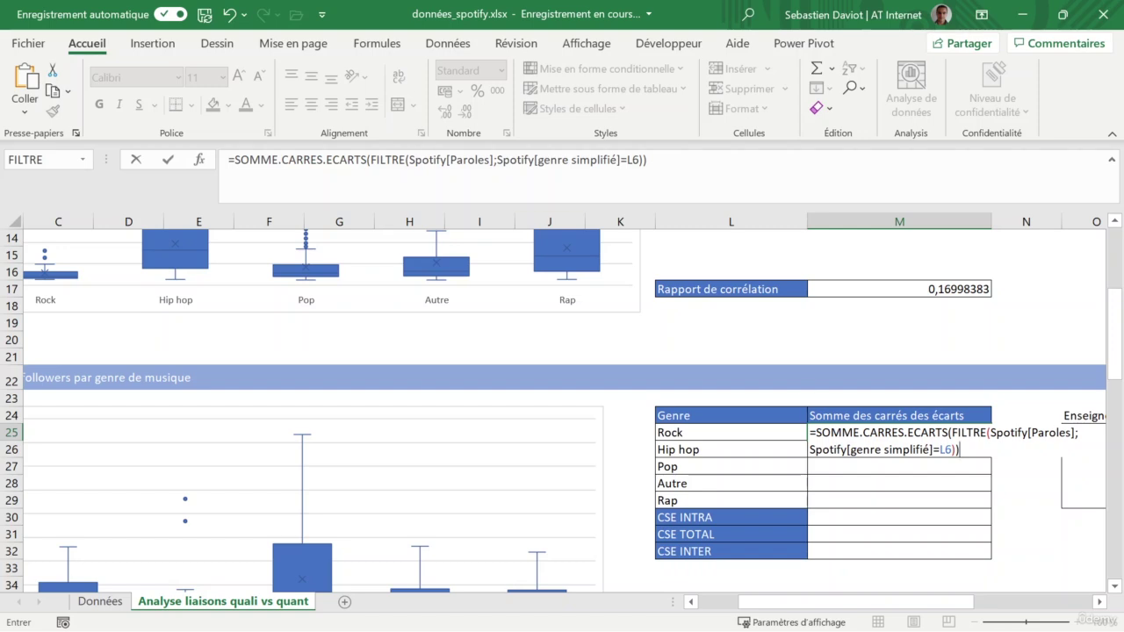
Step: Replace Paroles with Followers in the M25 formula, giving =SOMME.CARRES.ECARTS(FILTRE(Spotify[Followers];Spotify[genre simplifié]=L6))
click(475, 159)
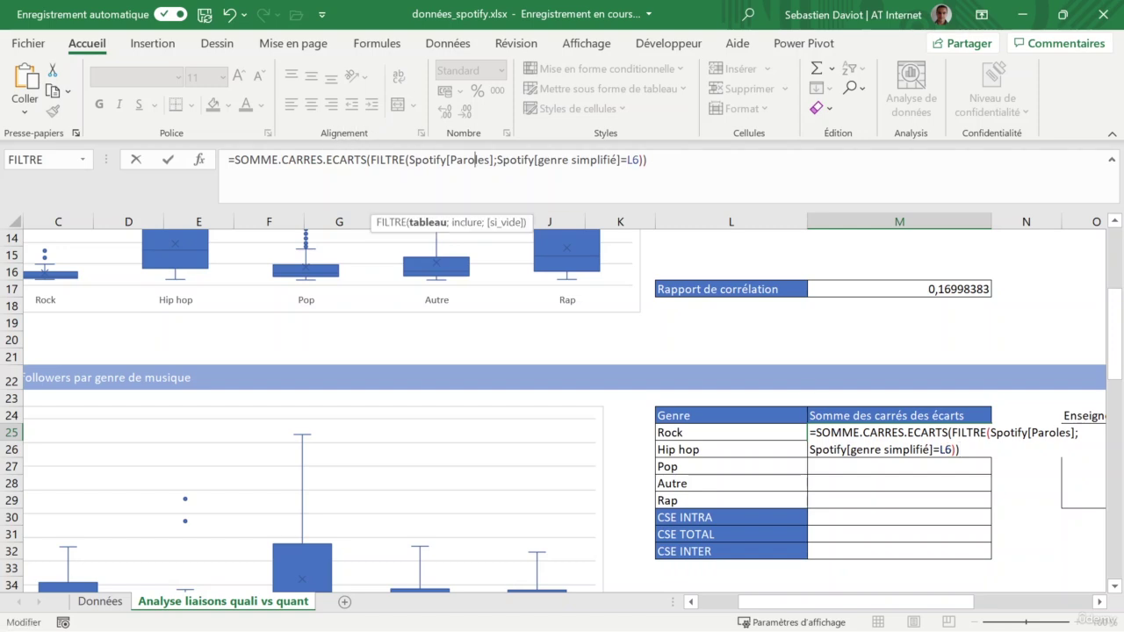
key(BackSpace)
key(BackSpace)
key(BackSpace)
key(BackSpace)
key(BackSpace)
key(BackSpace)
key(BackSpace)
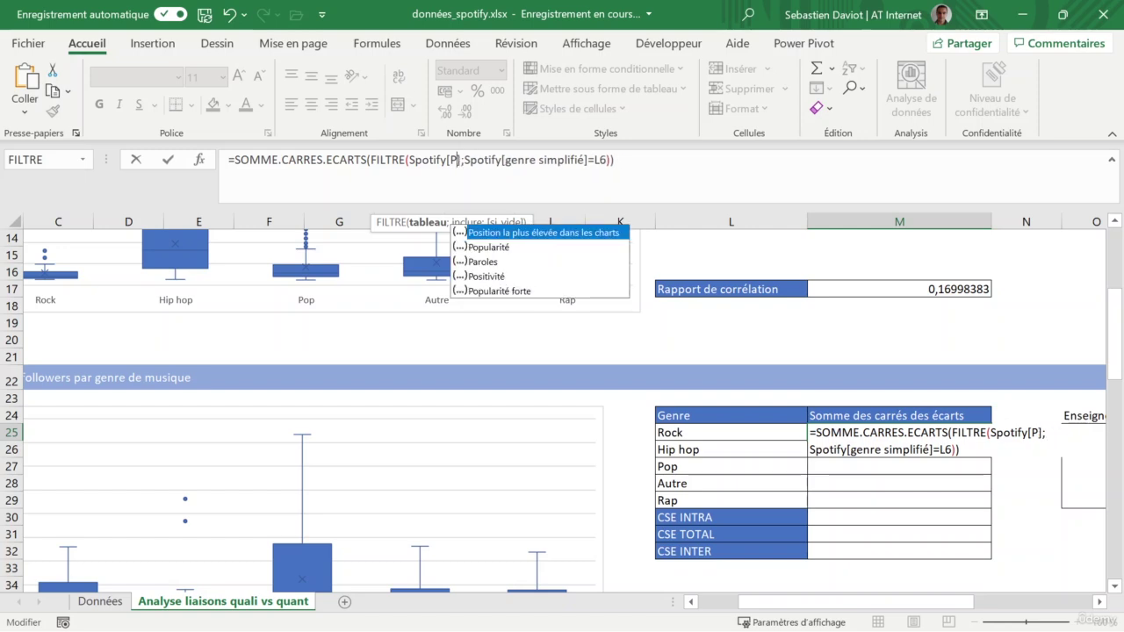
text(fol)
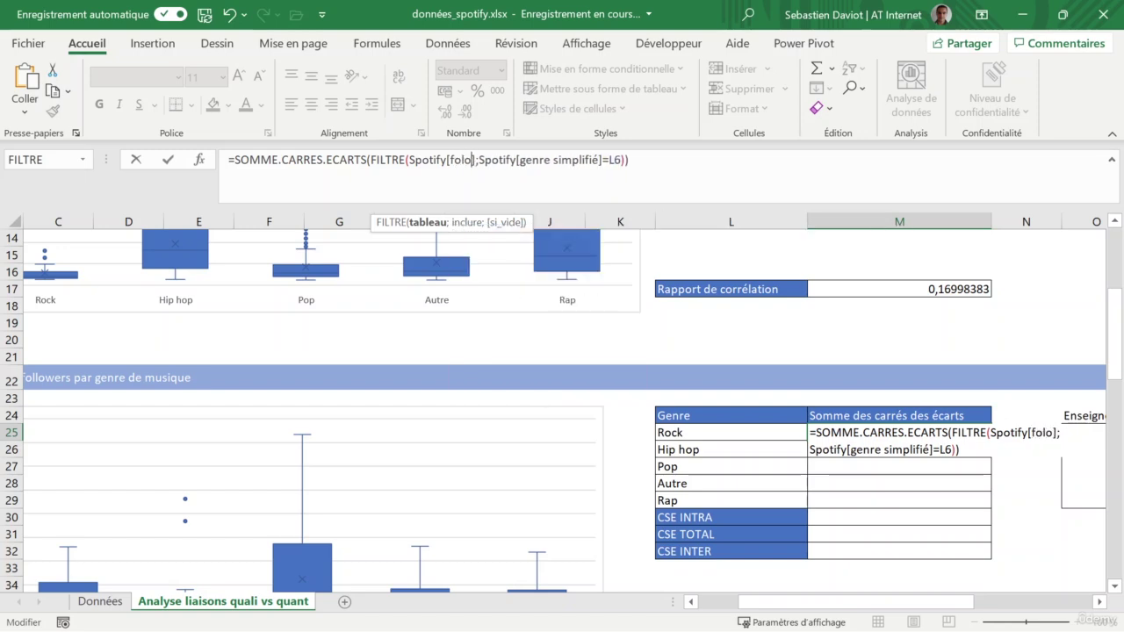
double_click(480, 233)
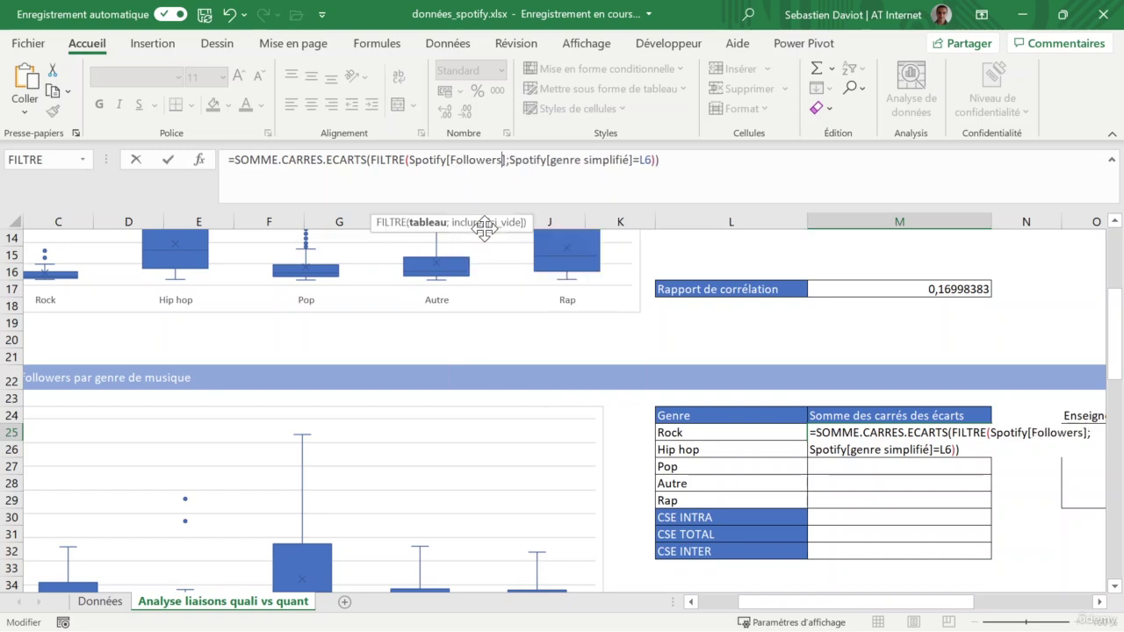
key(Return)
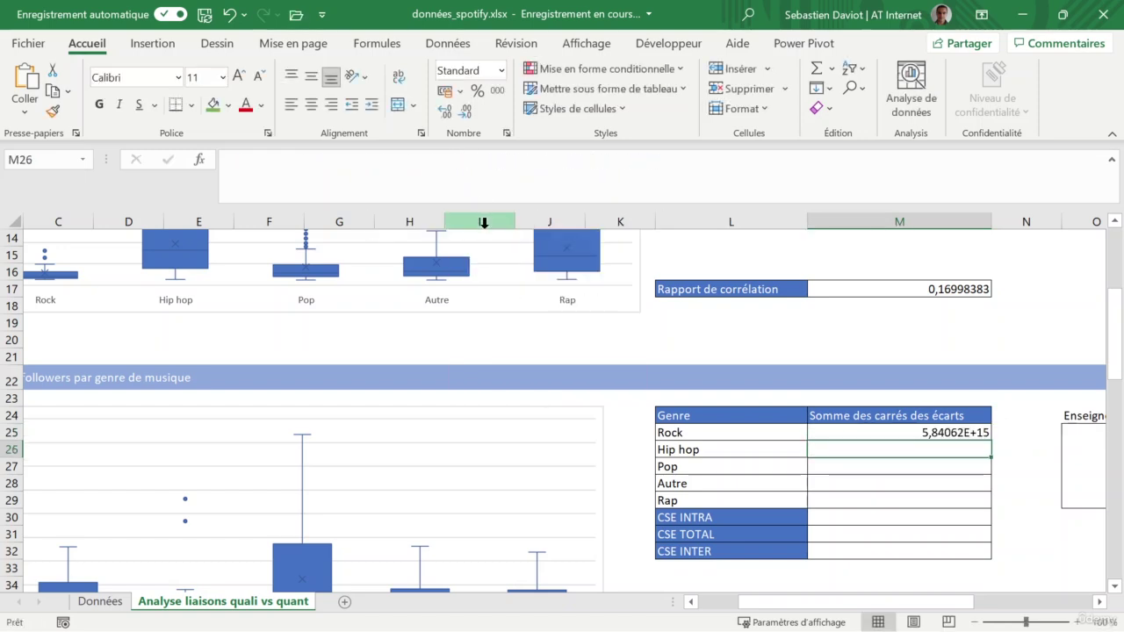
Step: Fill the M25 formula down to M29 for the remaining genres and check the formula in the Pop row
click(920, 432)
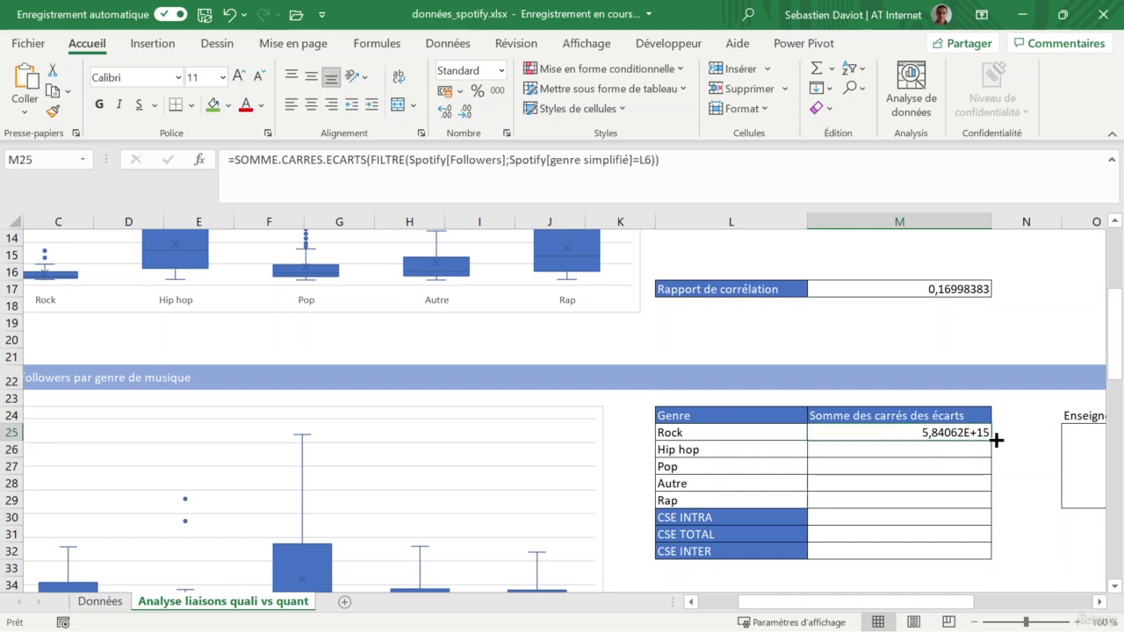
drag(992, 439, 978, 515)
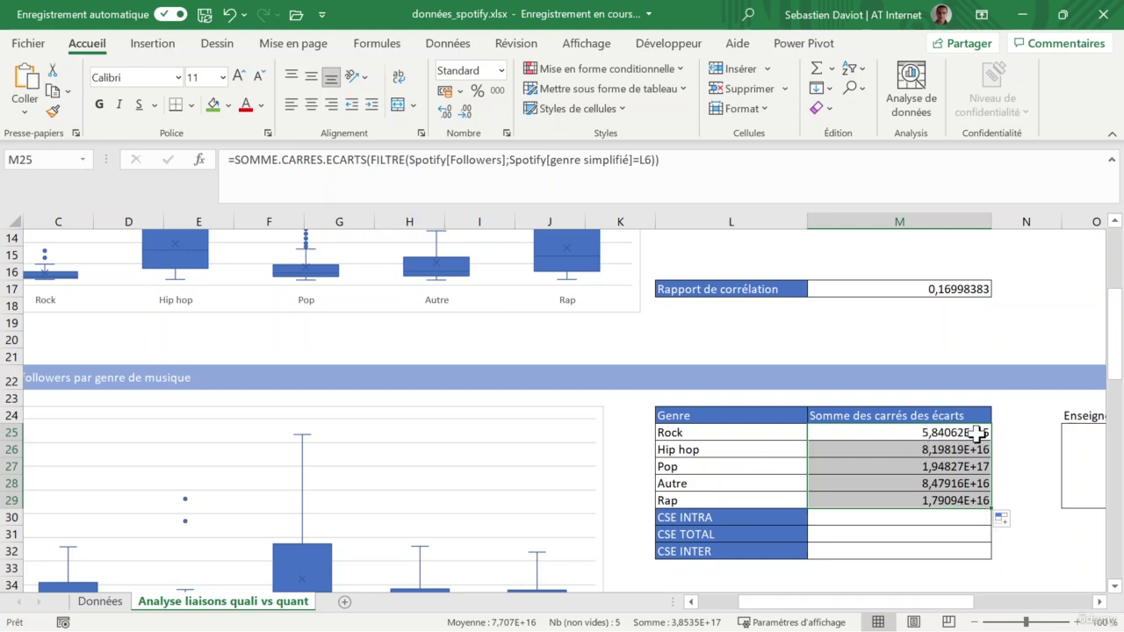
click(895, 473)
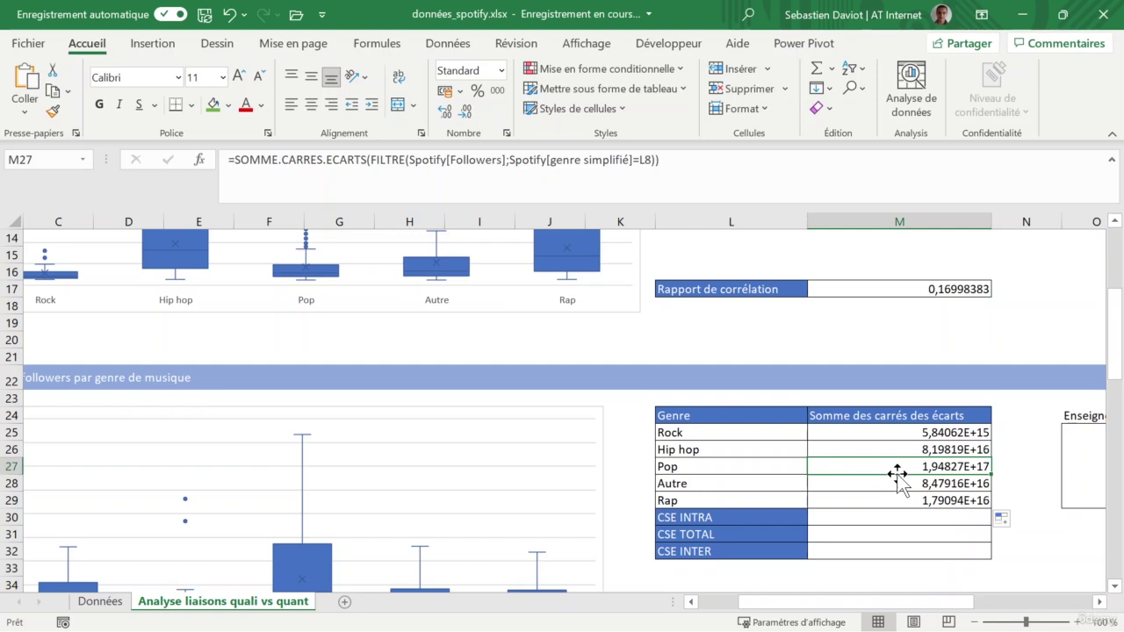
scroll(349, 481, down, 2)
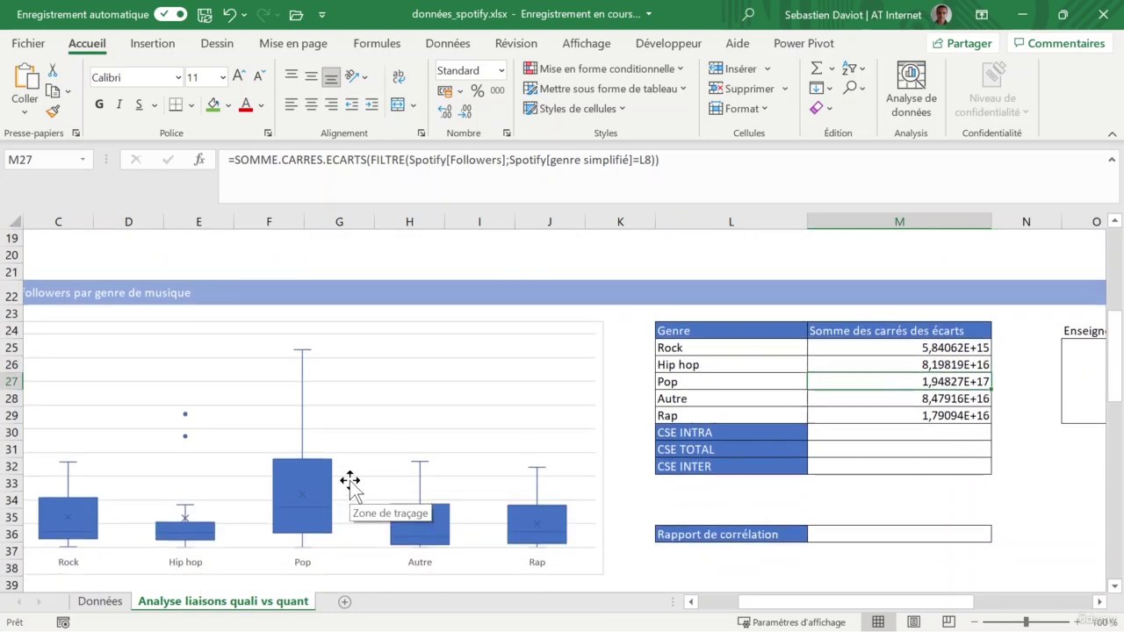
scroll(350, 481, up, 3)
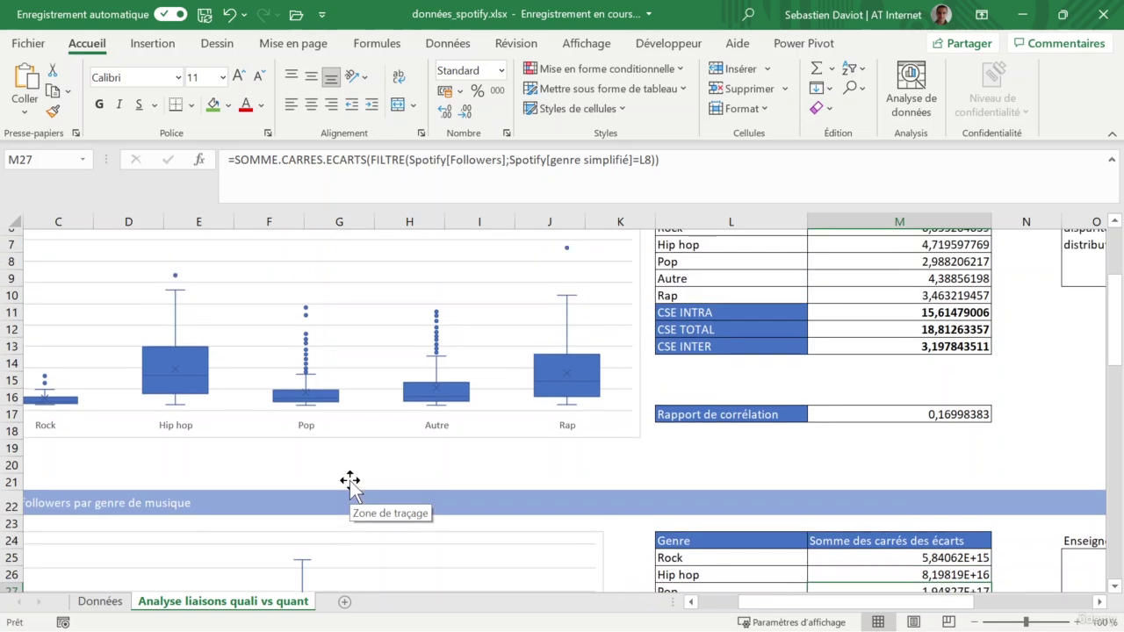
scroll(349, 481, down, 3)
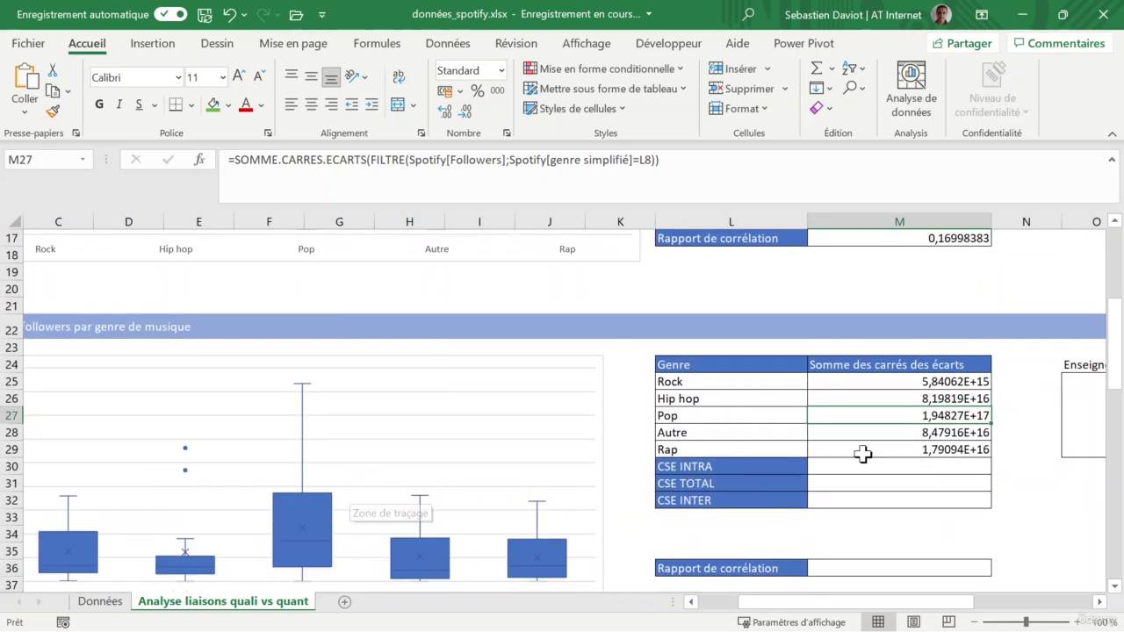
Step: Calculate the CSE INTRA of the followers table in M30 with =SOMME(M25:M29)
click(887, 466)
scroll(887, 466, left, 2)
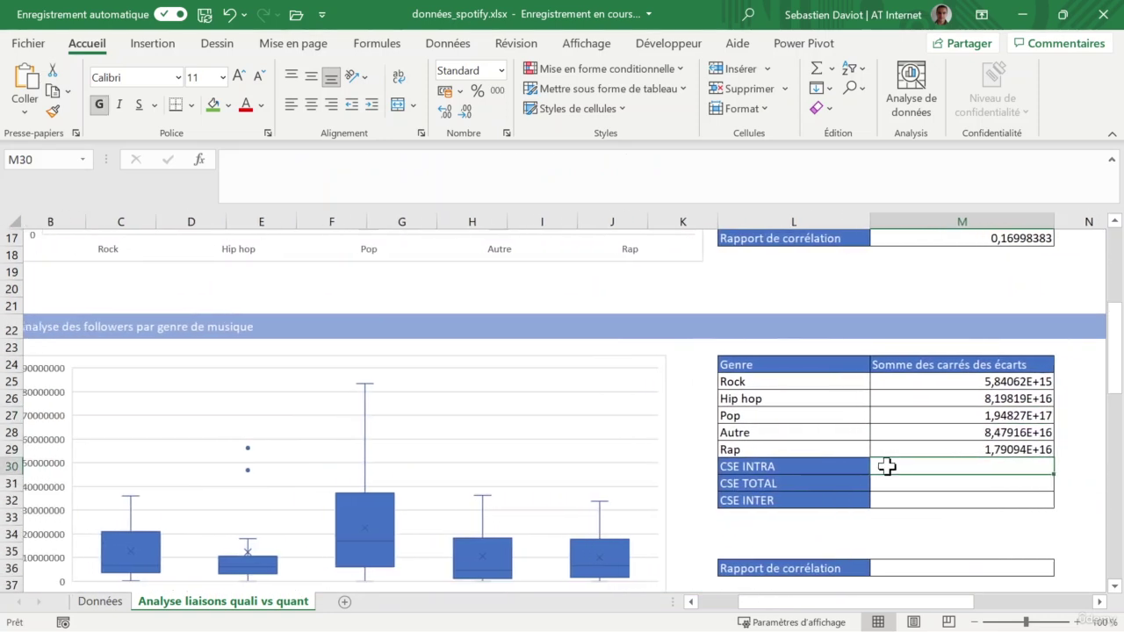
scroll(886, 466, right, 3)
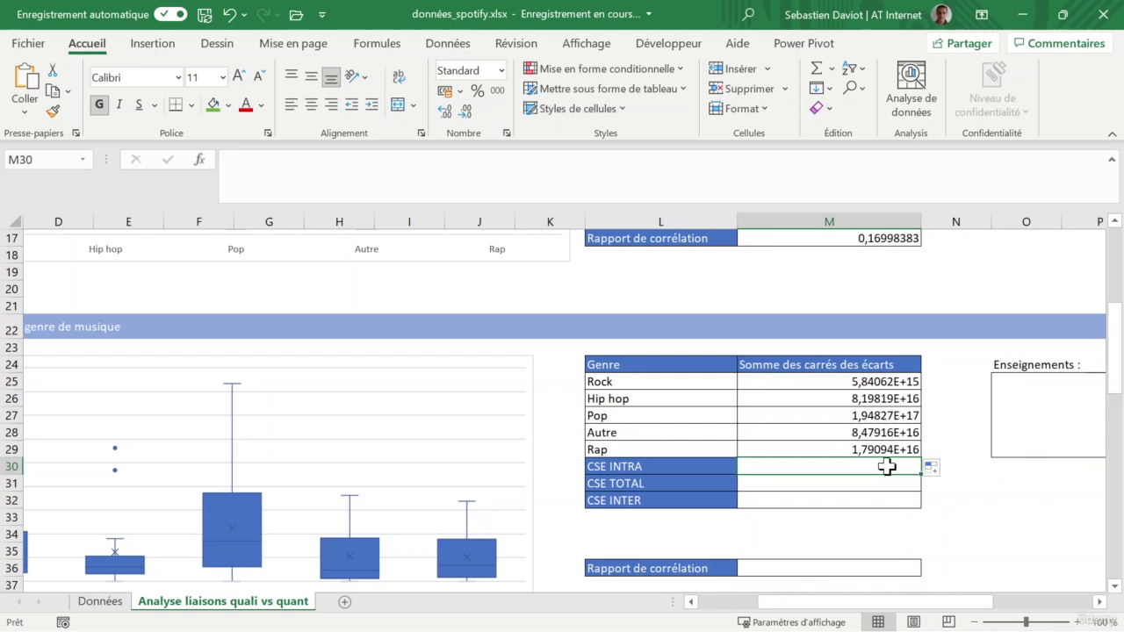
scroll(760, 452, up, 1)
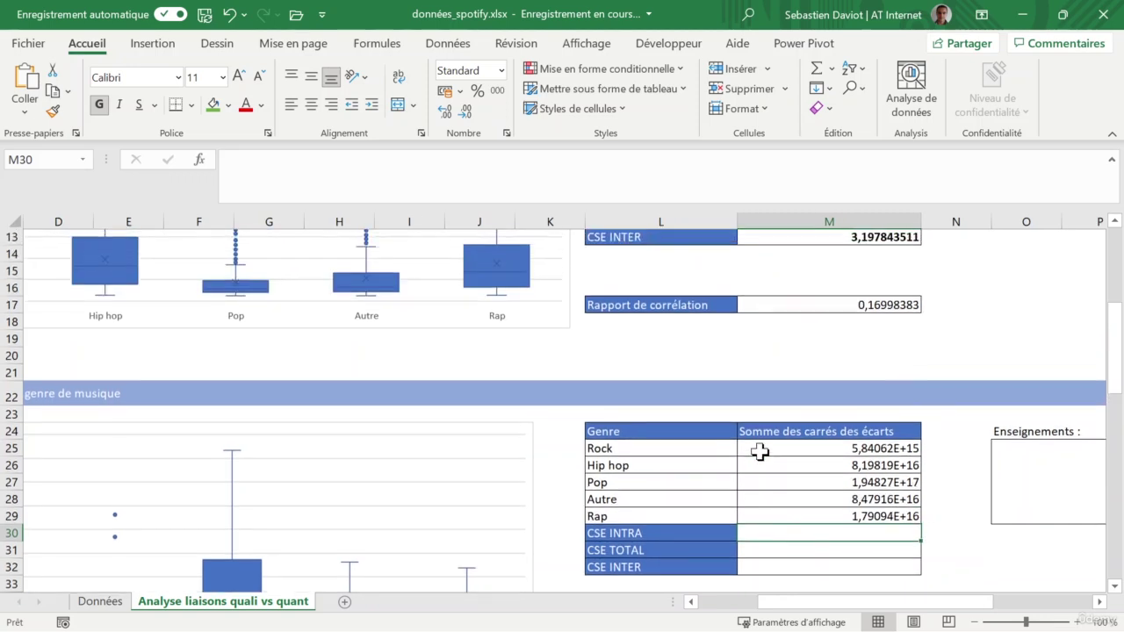
scroll(759, 451, down, 1)
text(=somme)
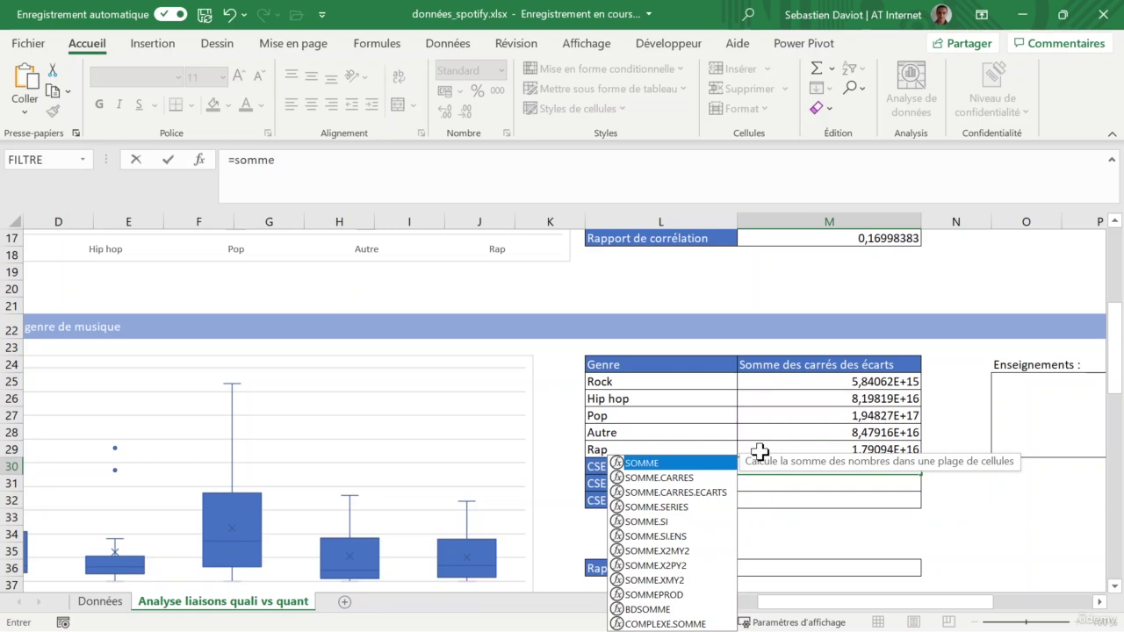
text(()
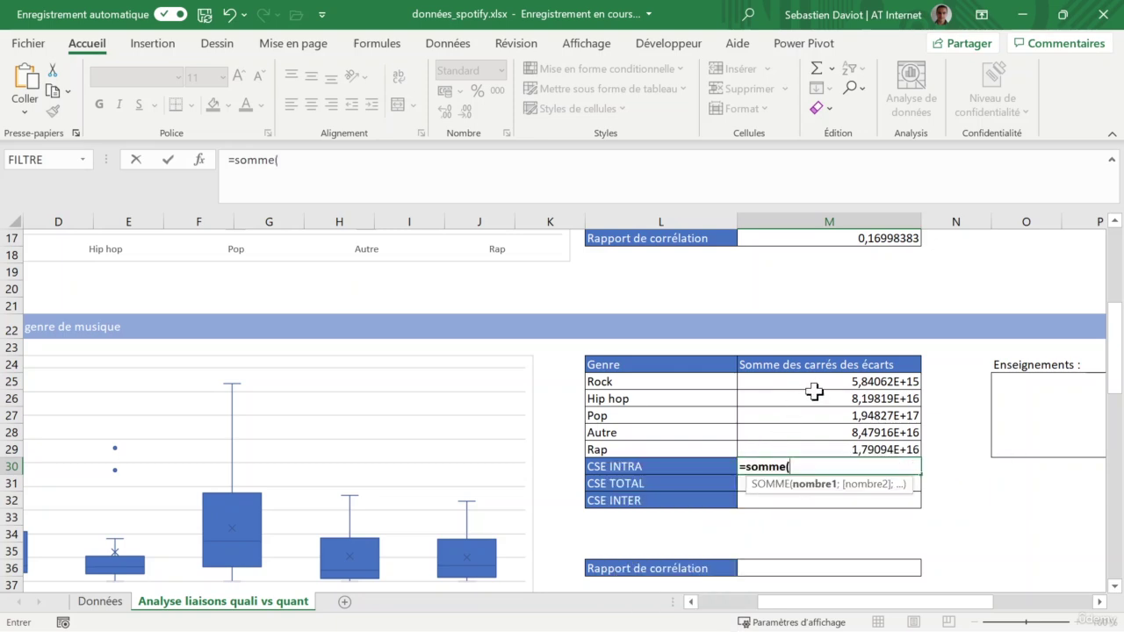
drag(817, 381, 826, 452)
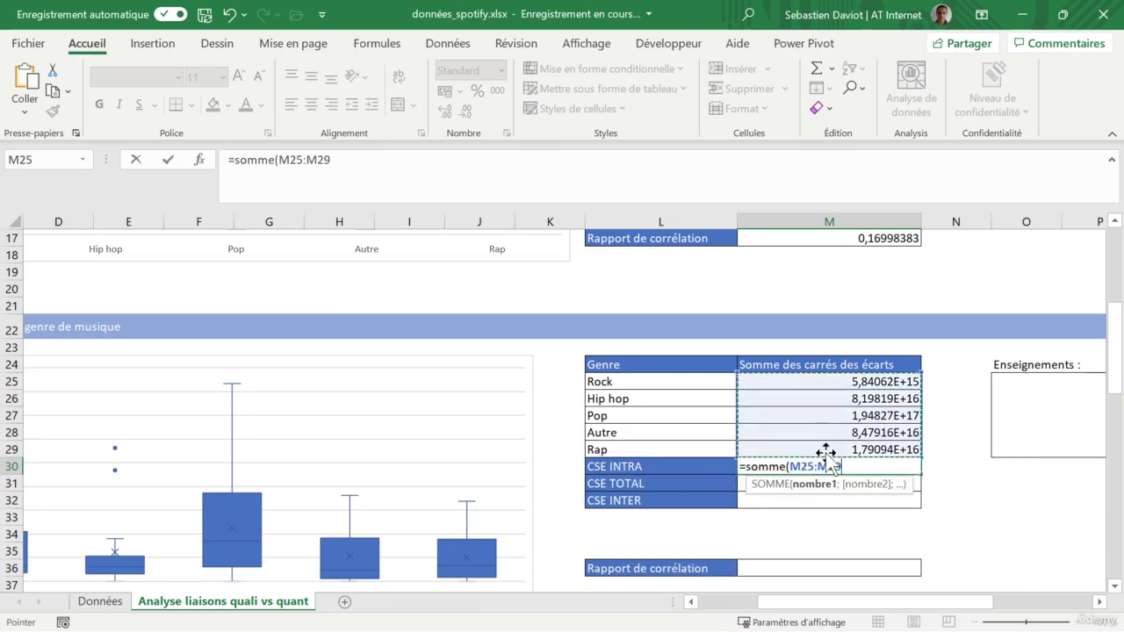
text())
key(Return)
Step: Copy the text of the lyrics table's CSE TOTAL formula in M12 into the followers CSE TOTAL cell M31
scroll(833, 409, up, 1)
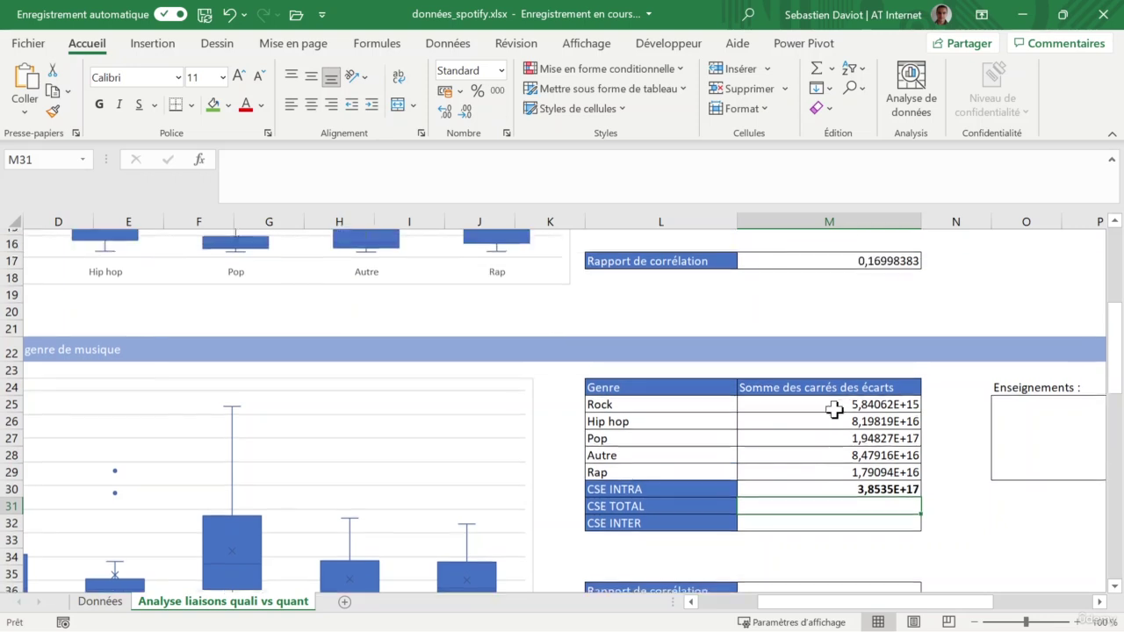
scroll(817, 334, up, 1)
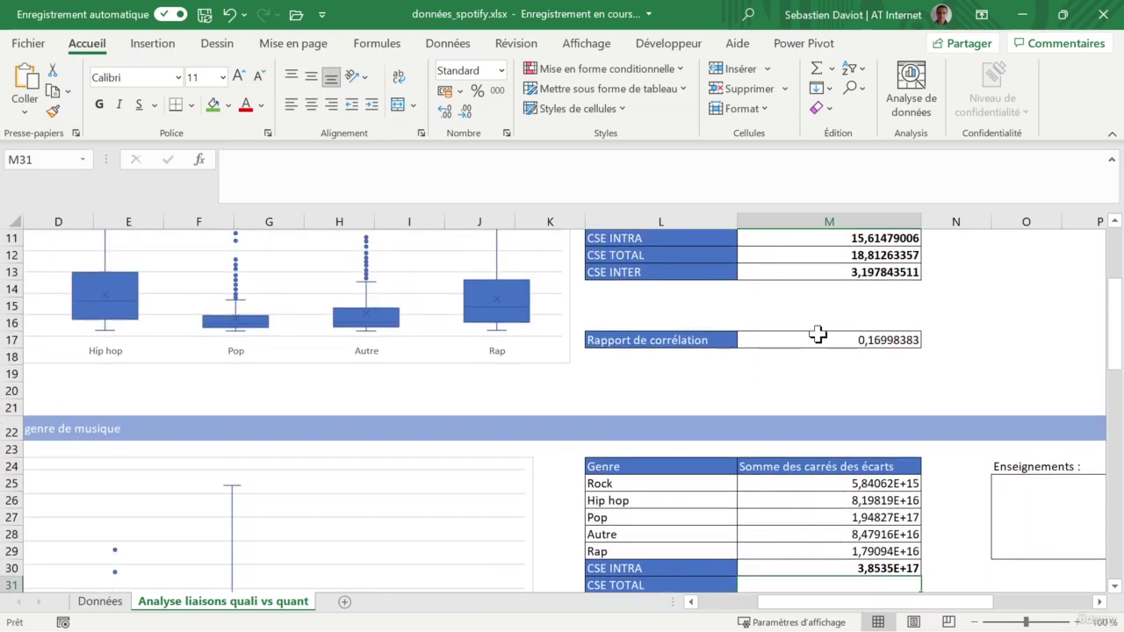
click(788, 258)
drag(458, 159, 102, 134)
key(ctrl+c)
key(Return)
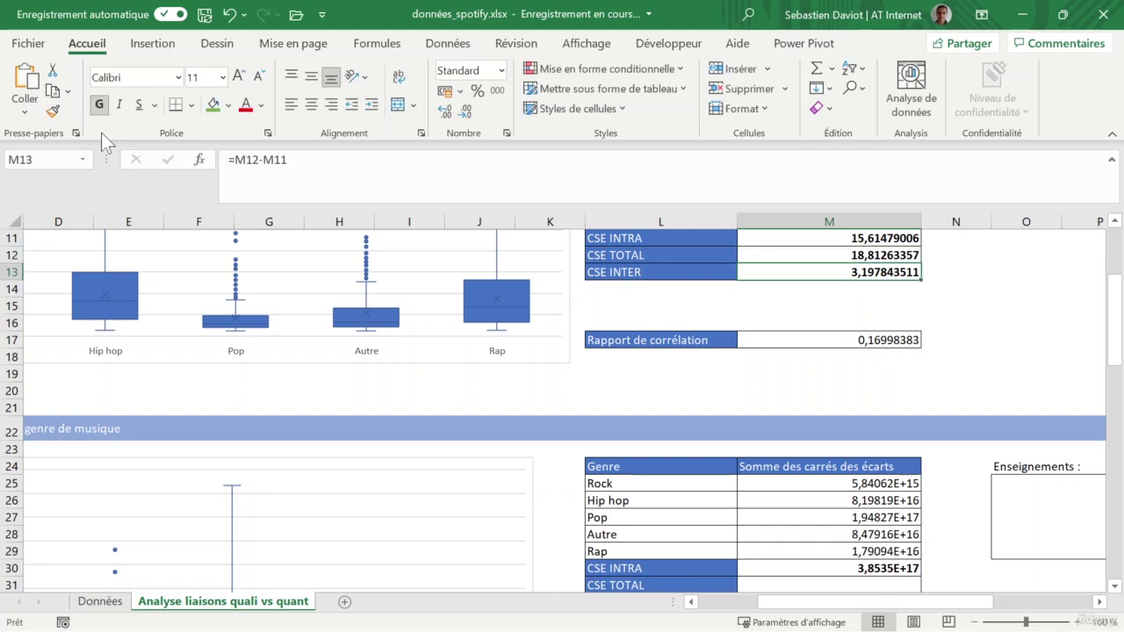
scroll(702, 462, down, 2)
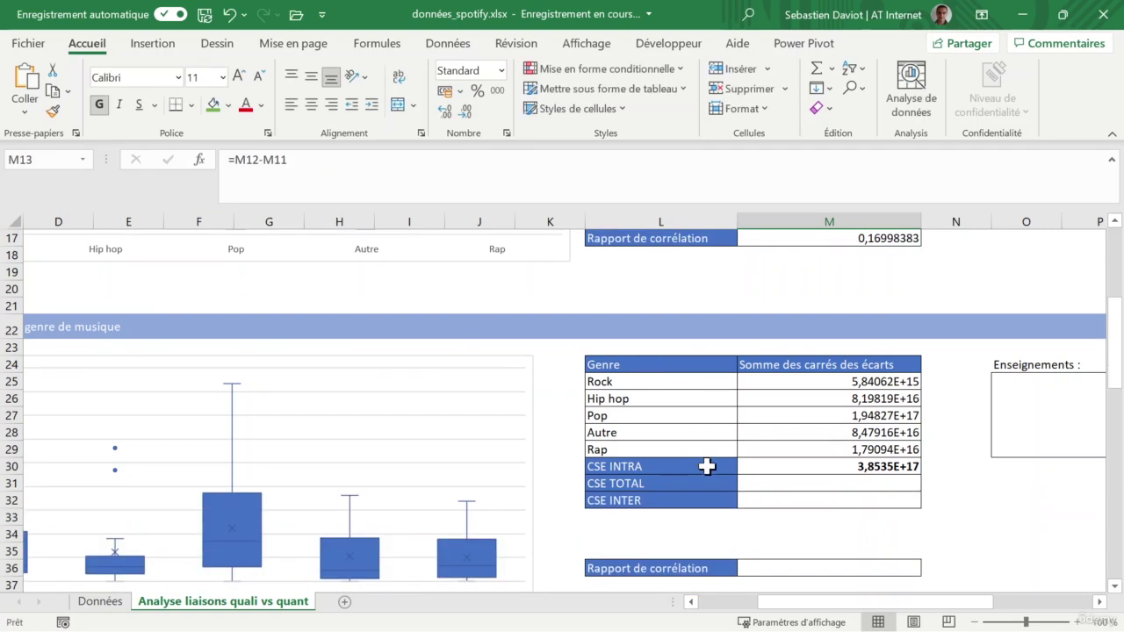
click(820, 485)
key(ctrl+v)
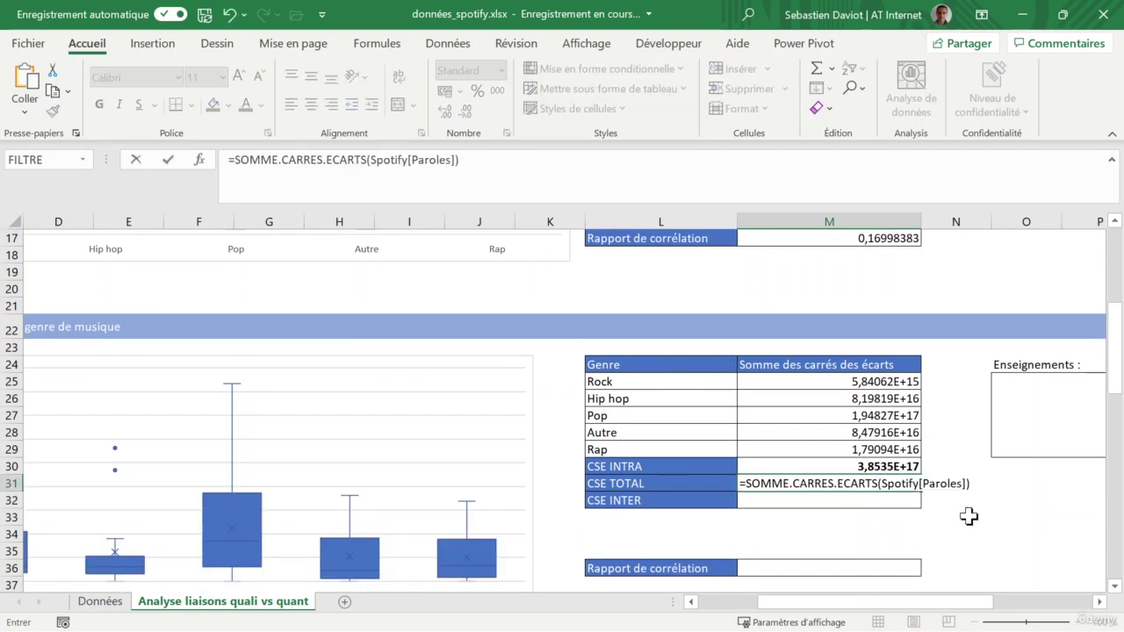
Step: Replace Paroles with Followers in the M31 formula, giving =SOMME.CARRES.ECARTS(Spotify[Followers])
key(F2)
key(Left)
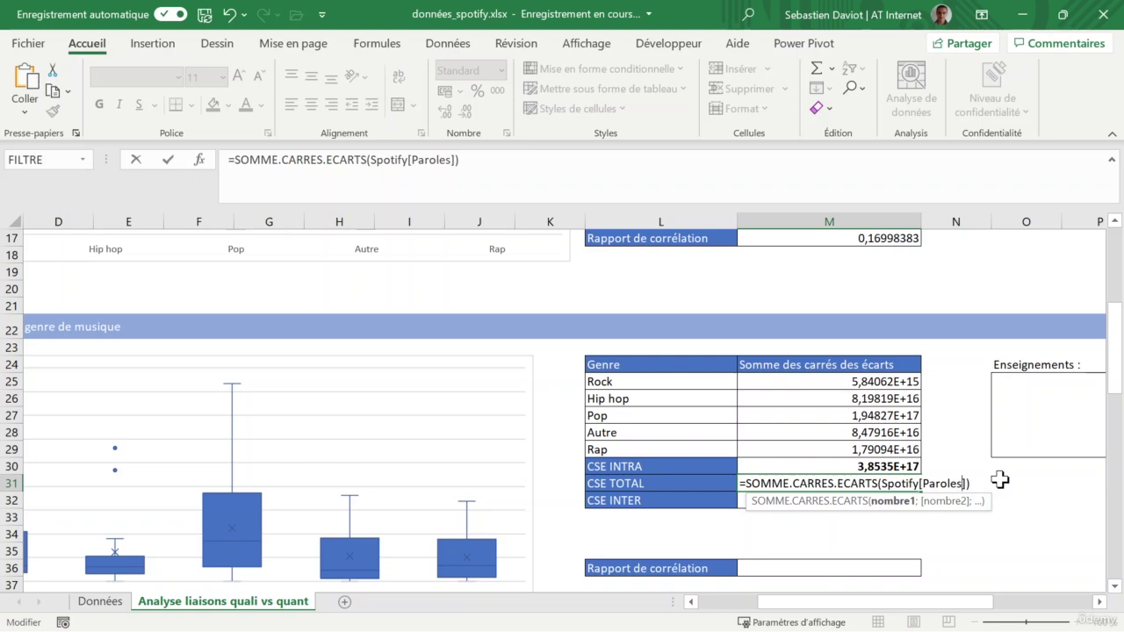
key(BackSpace)
key(BackSpace)
key(BackSpace)
key(BackSpace)
key(BackSpace)
key(BackSpace)
key(BackSpace)
text(follow)
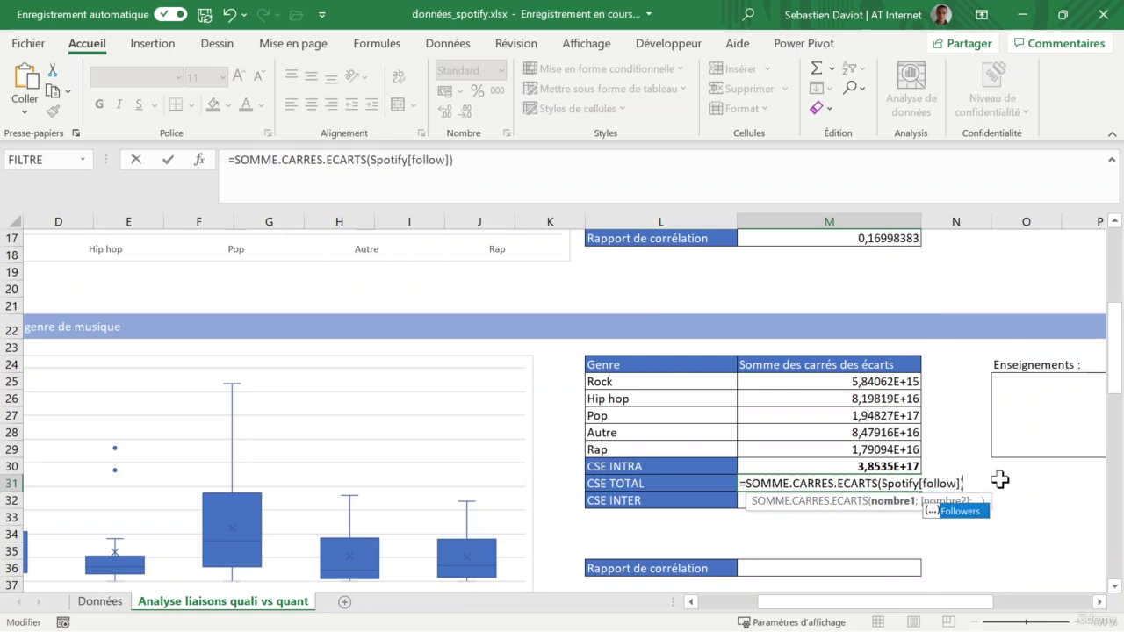
text(ers)
key(Return)
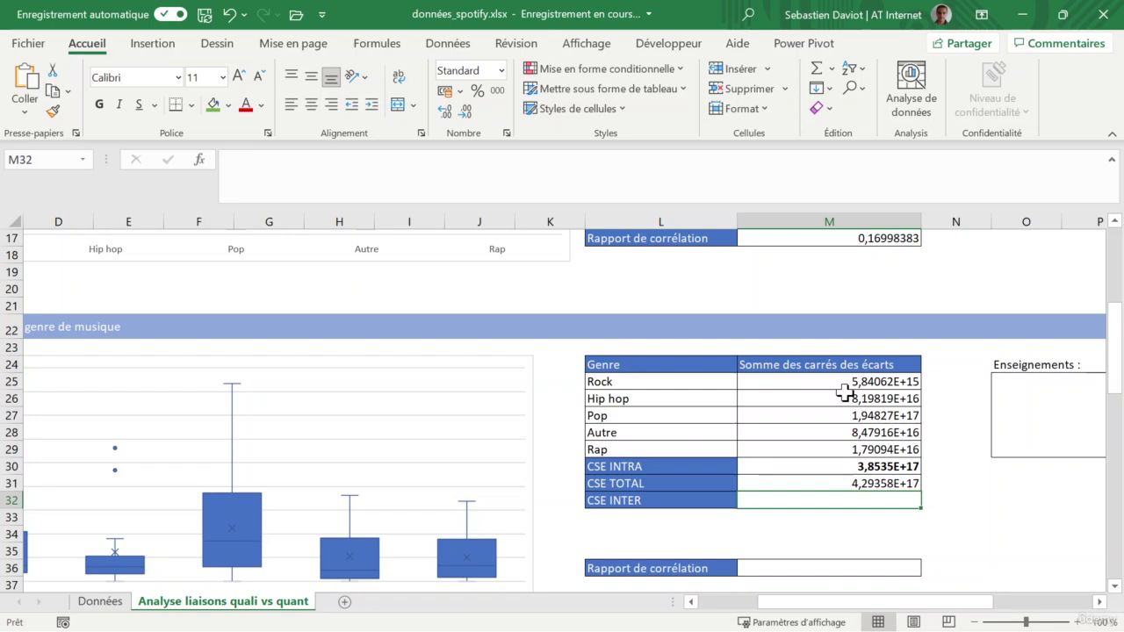
Step: Calculate the CSE INTER of the followers table in M32 as CSE TOTAL minus CSE INTRA, =M31-M30
text(=)
click(815, 479)
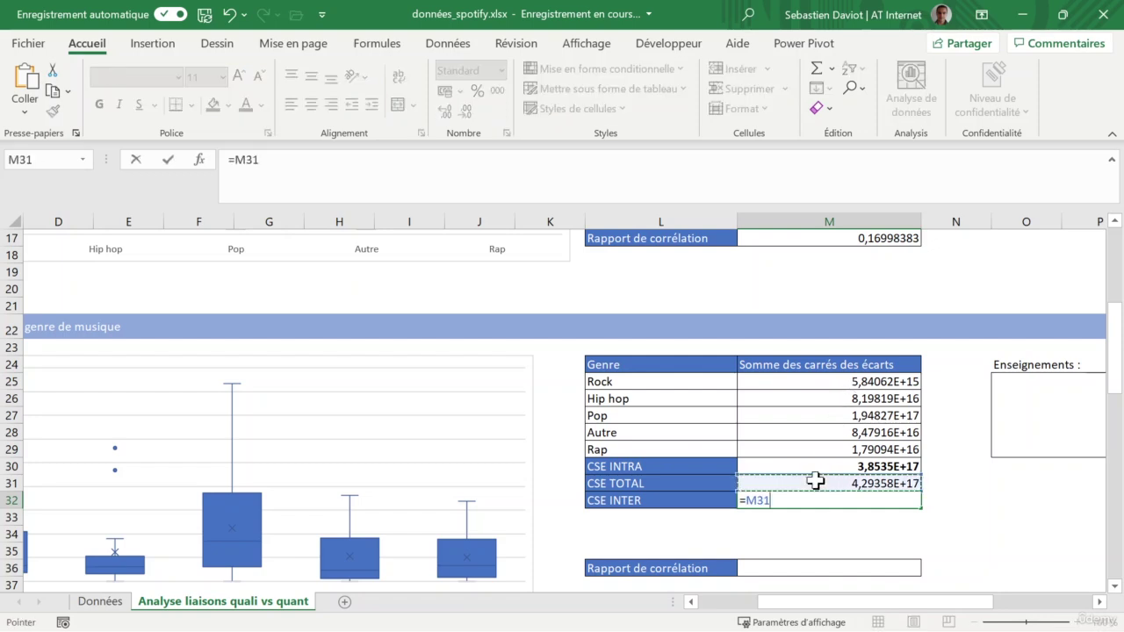
text(-)
click(809, 465)
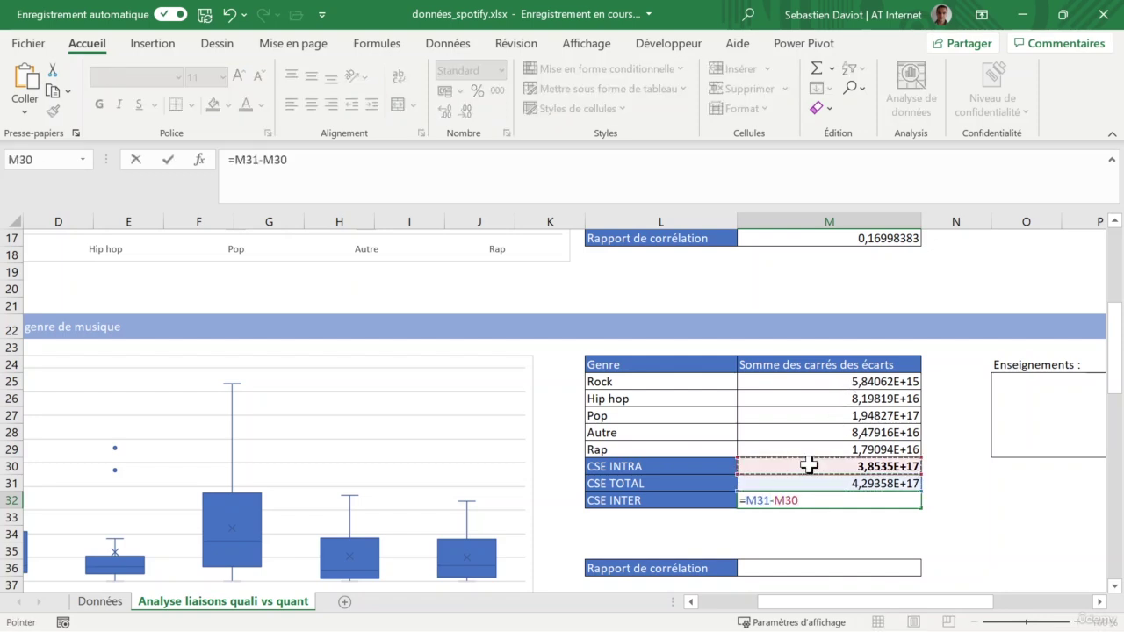
key(Return)
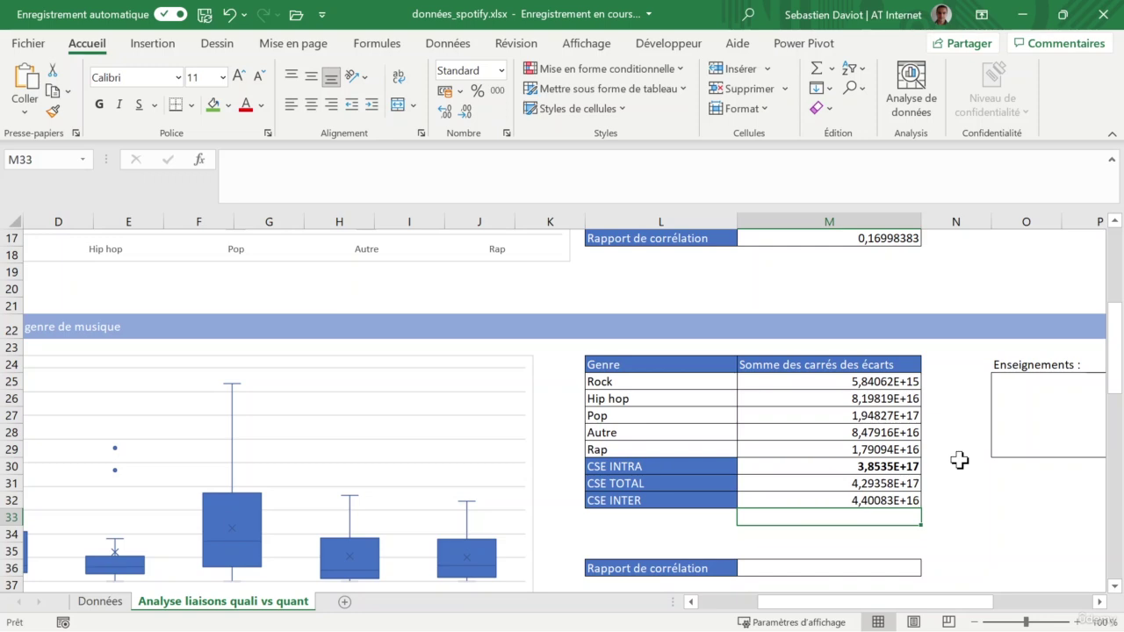
Step: Calculate the followers Rapport de corrélation in M36 as CSE INTER divided by CSE TOTAL, =M32/M31
scroll(959, 460, down, 1)
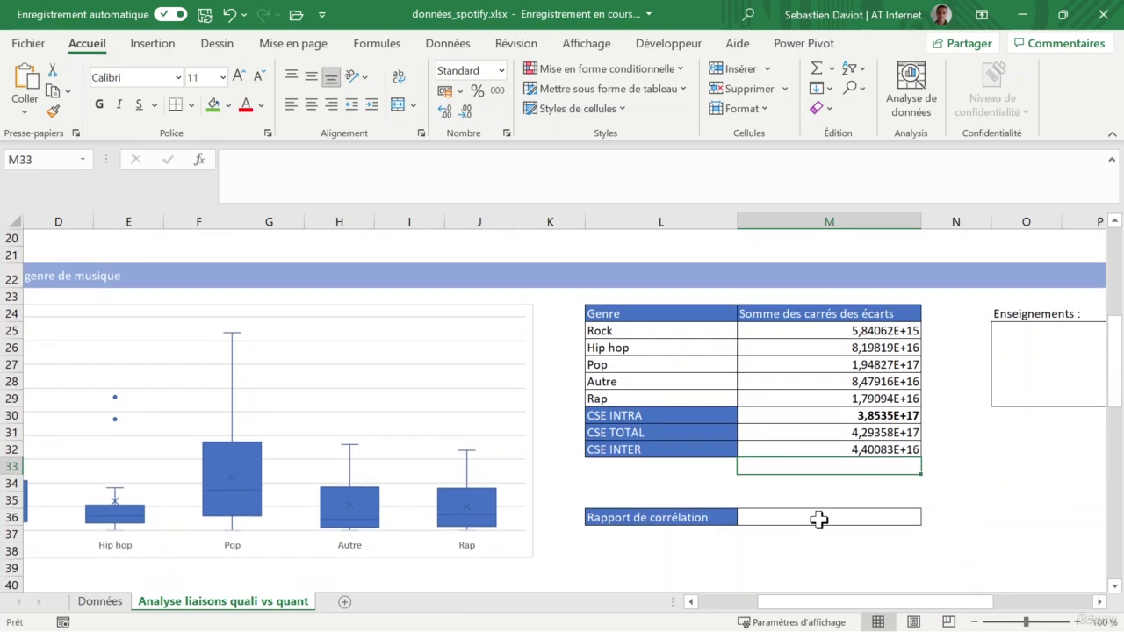
click(818, 520)
text(=)
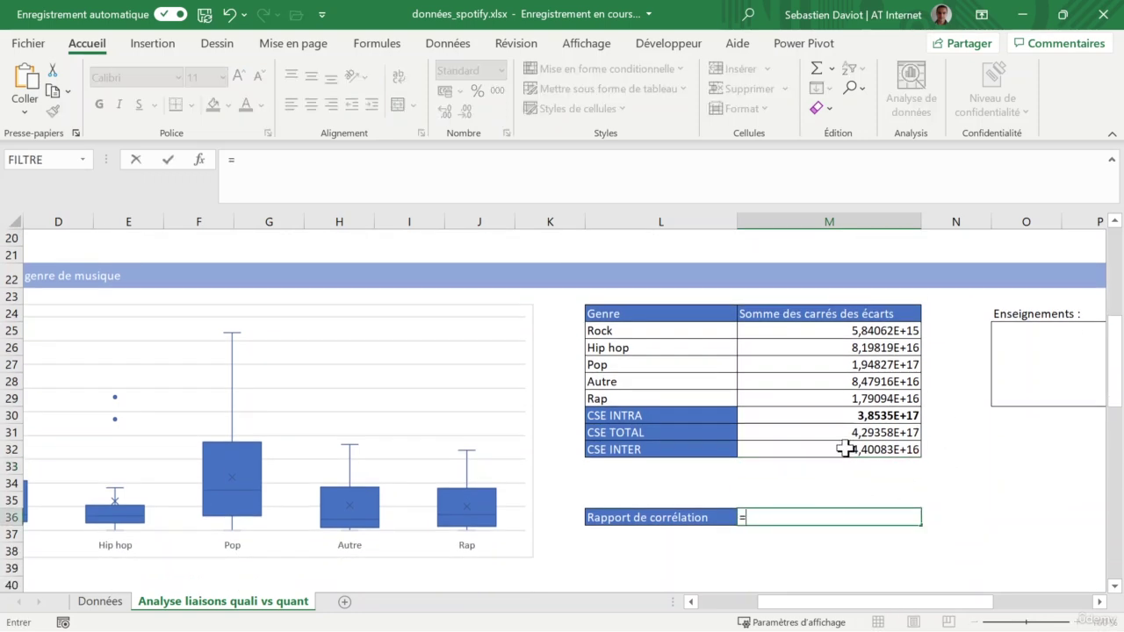
click(845, 449)
text(/)
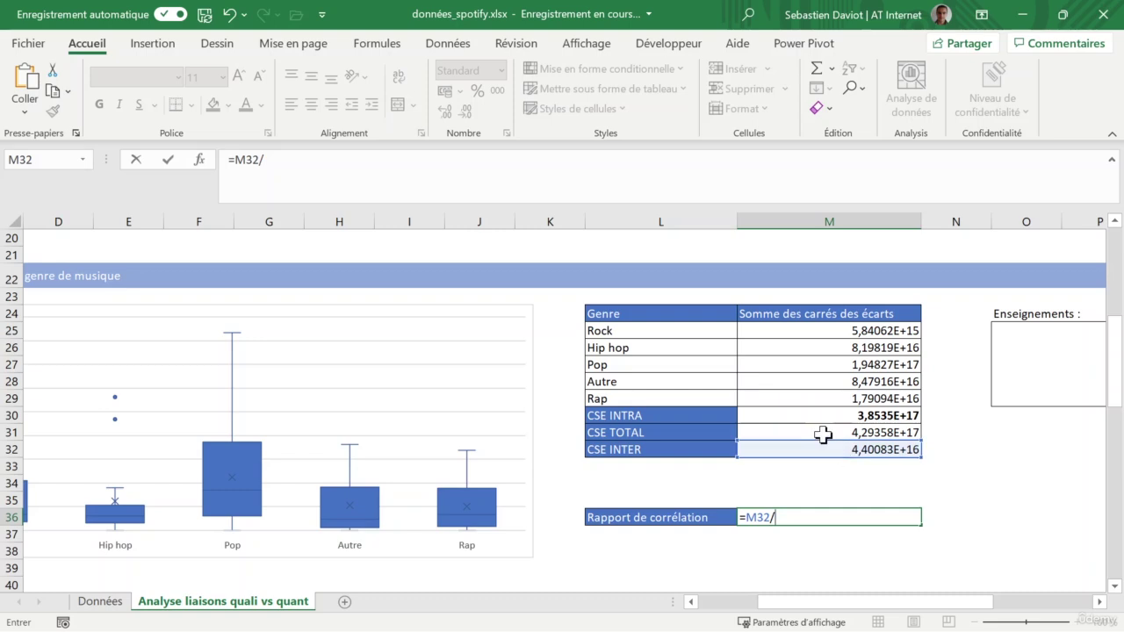
click(822, 433)
key(Return)
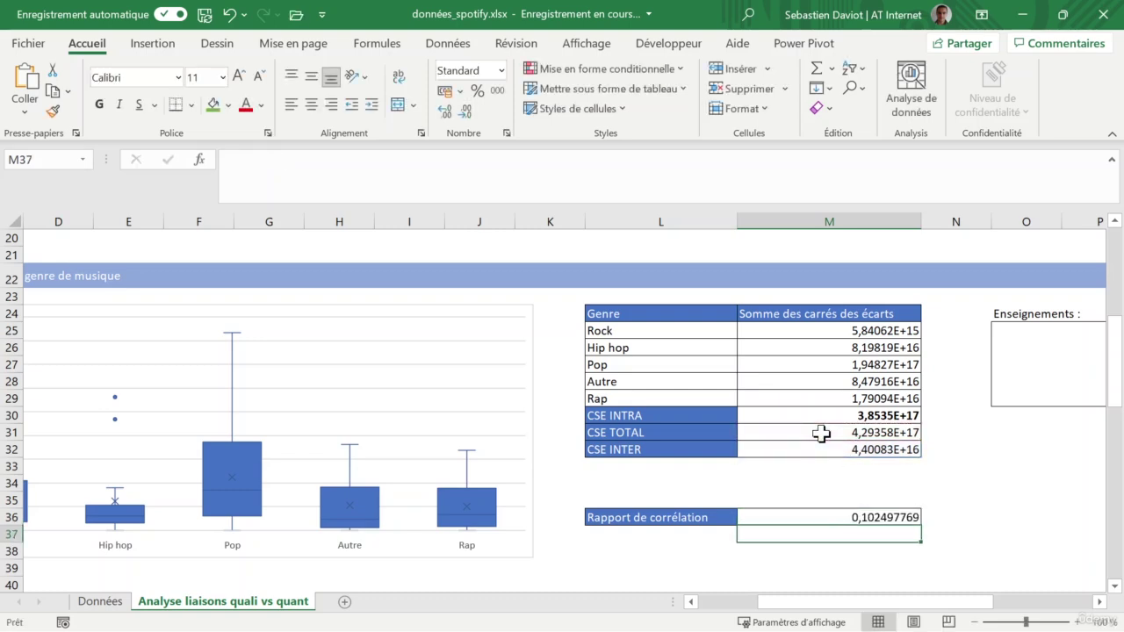
Step: Compare the followers correlation ratio with the lyrics one and examine the followers box plot by genre
scroll(821, 432, up, 2)
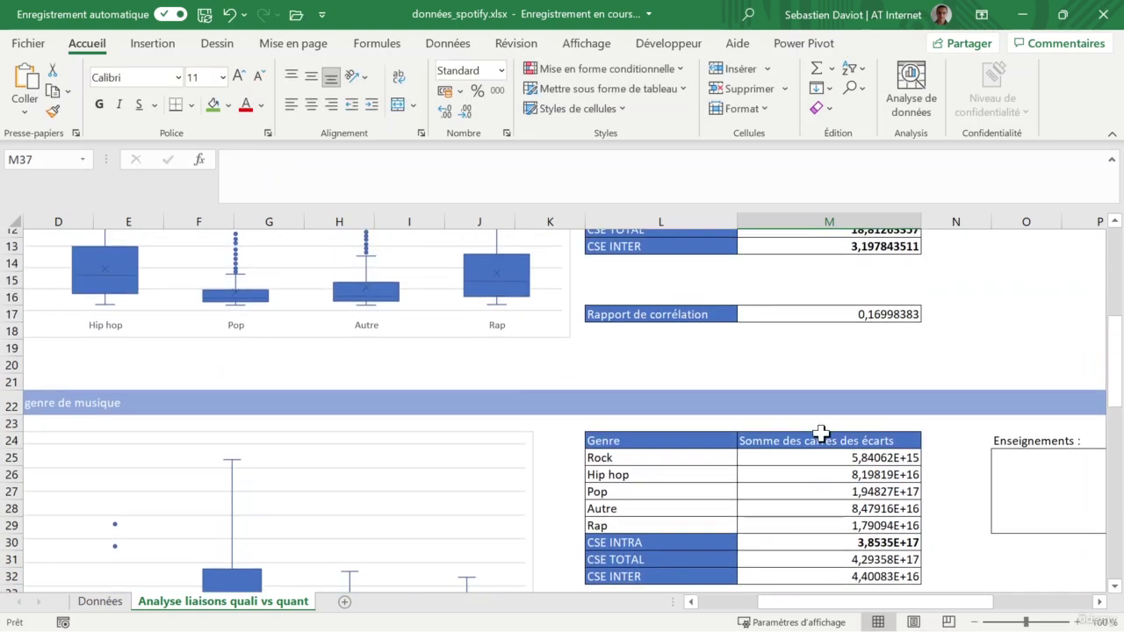
scroll(821, 432, down, 2)
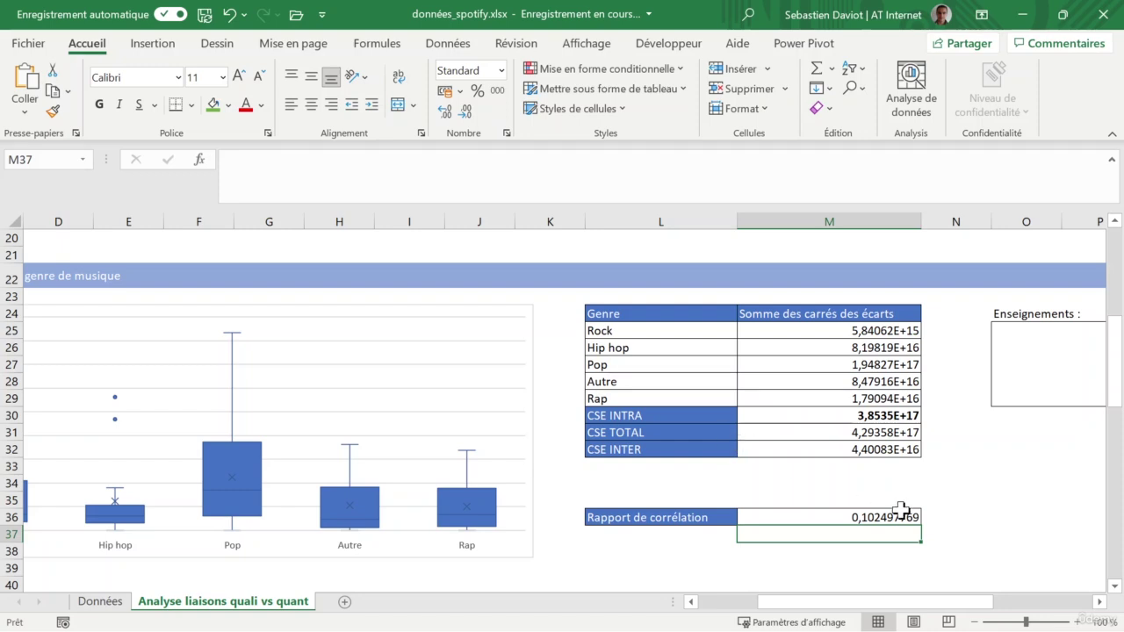
scroll(784, 501, left, 2)
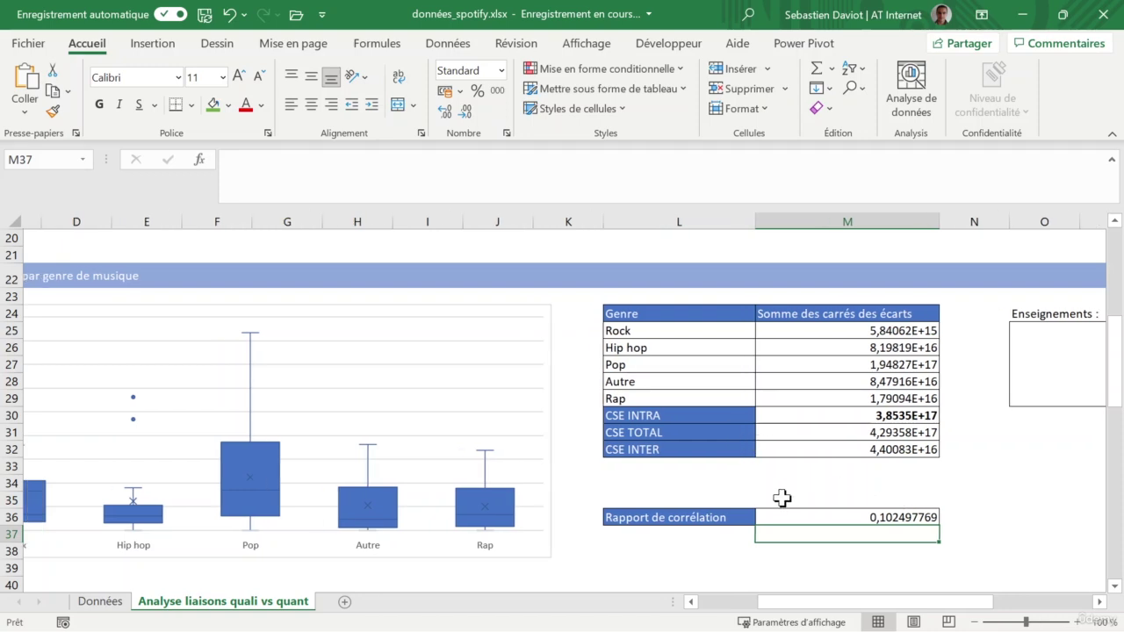
scroll(782, 498, right, 2)
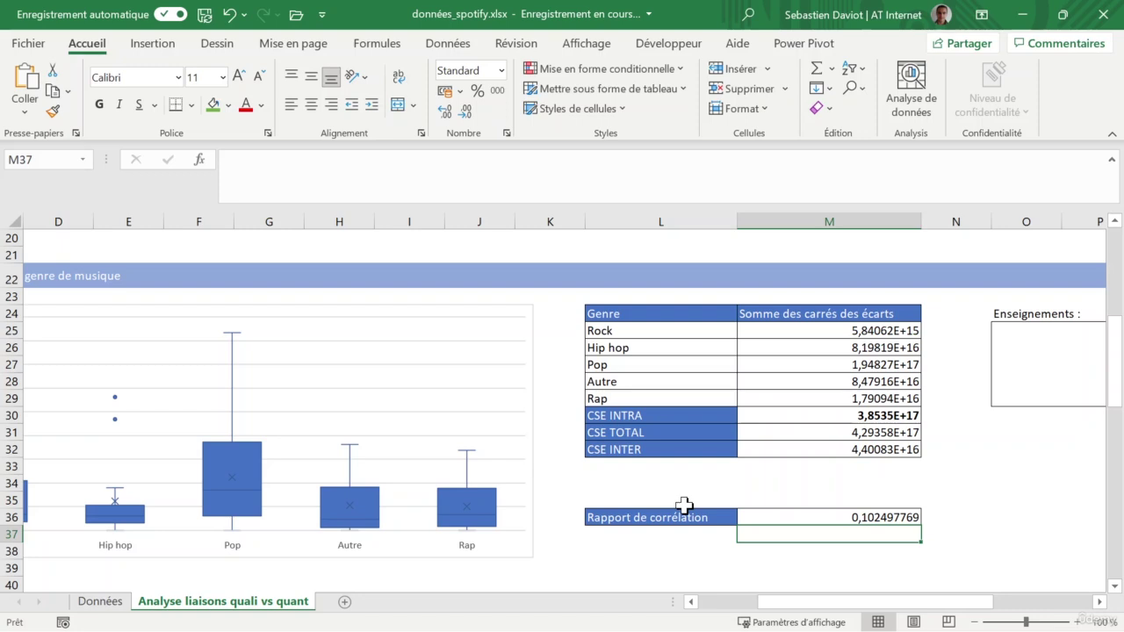
scroll(684, 505, down, 1)
scroll(684, 505, right, 3)
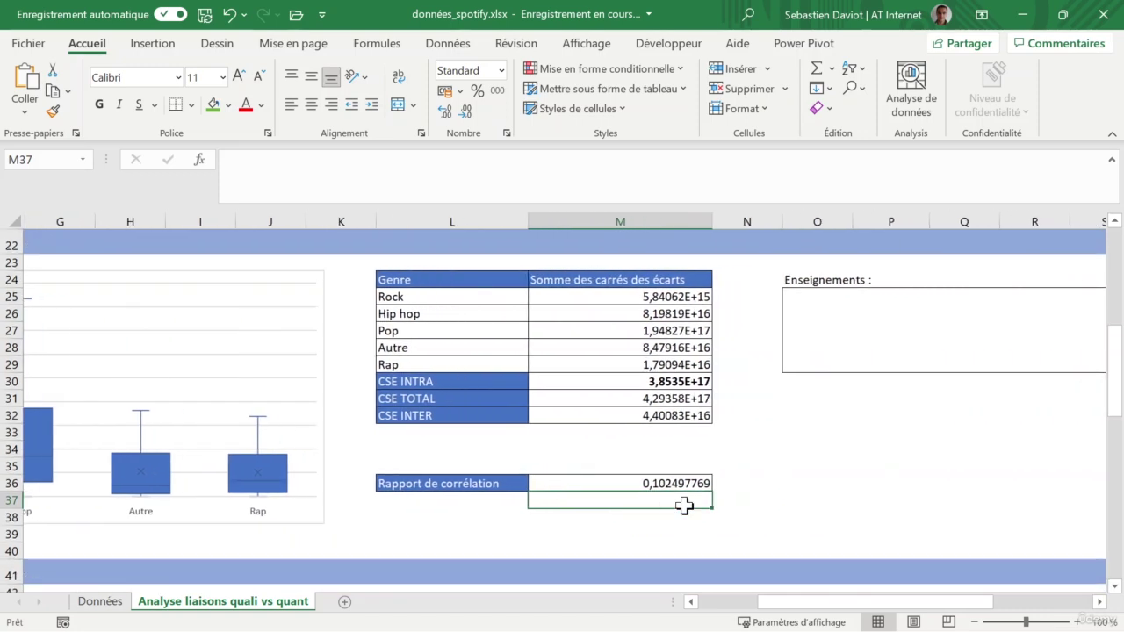
scroll(684, 505, right, 1)
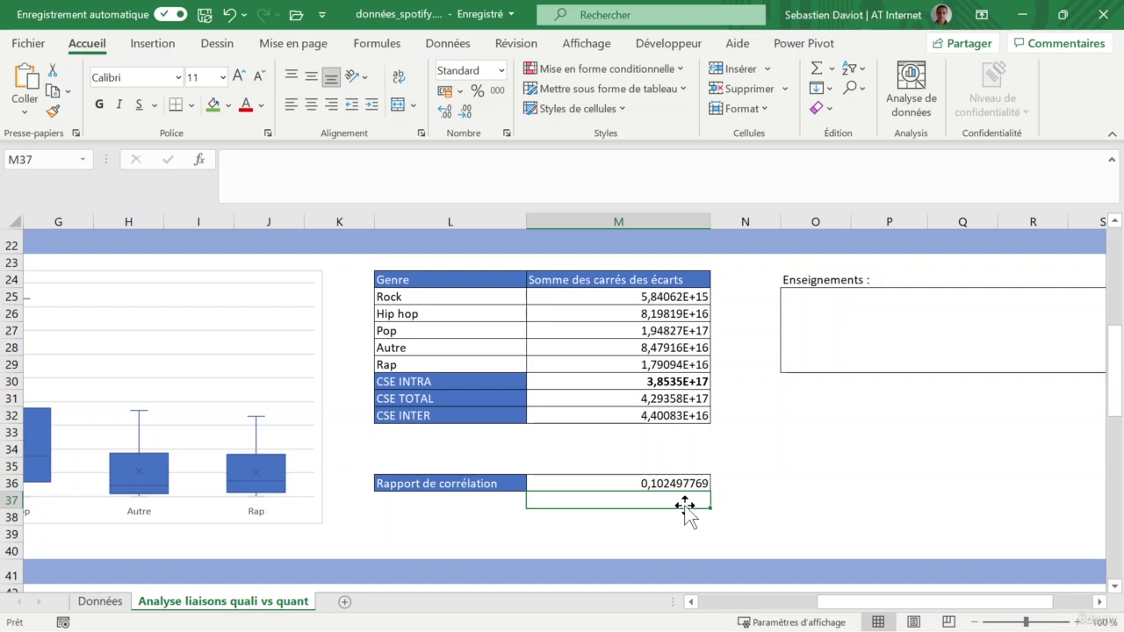
scroll(685, 506, left, 5)
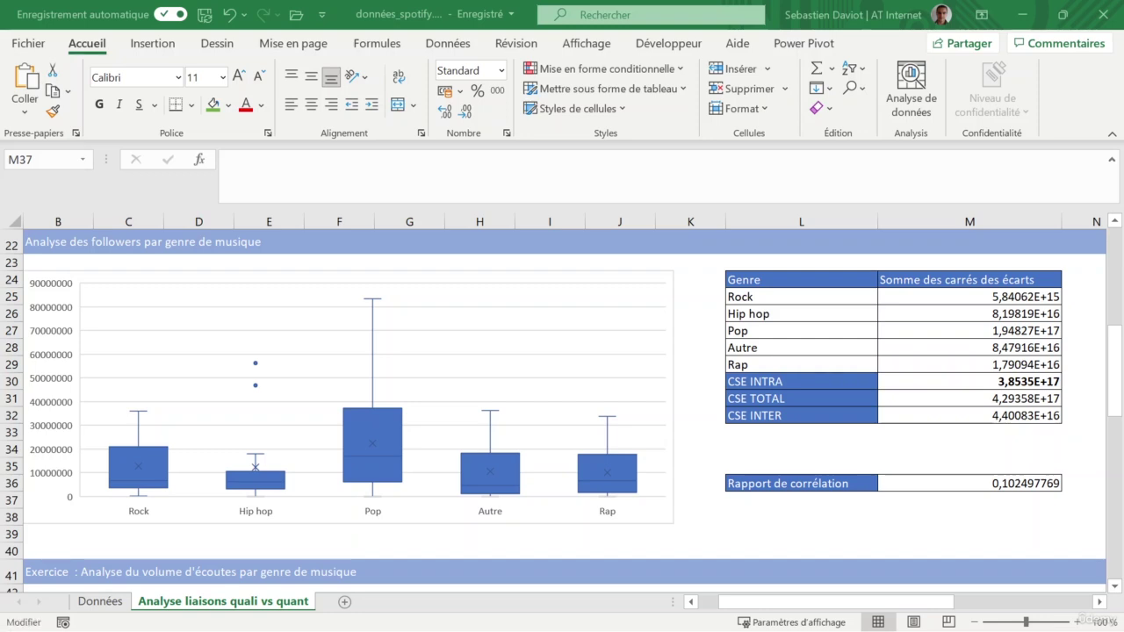
Step: Write in French in the Enseignements box (O25) that genre barely influences followers: rock, rap and others close, pop above, hip hop well below
click(907, 348)
click(907, 348)
scroll(907, 349, right, 5)
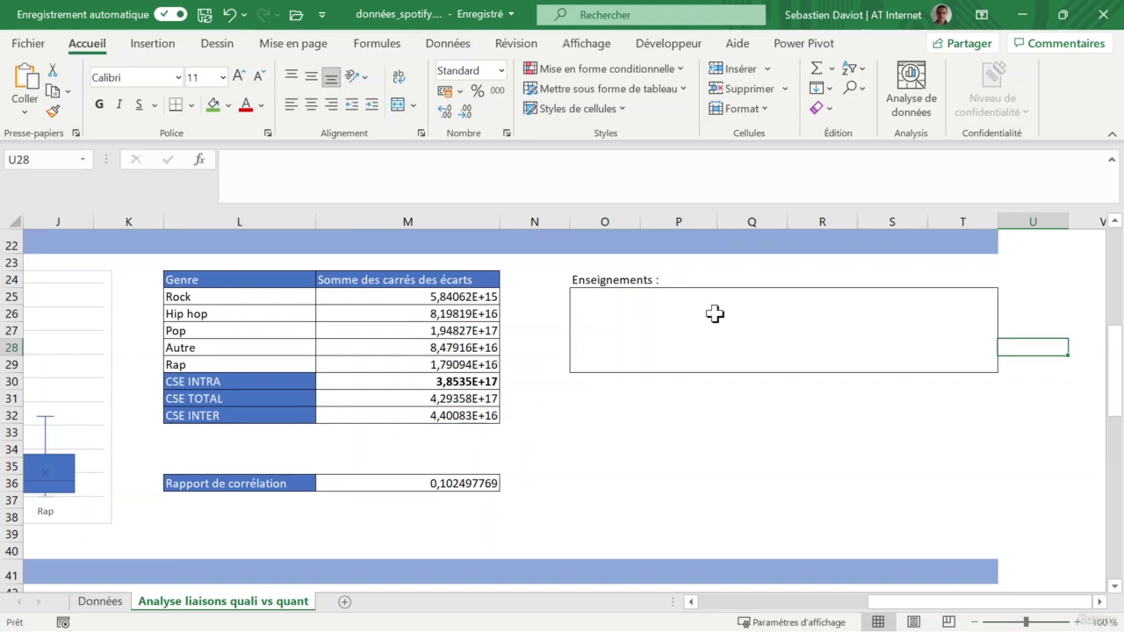
double_click(632, 307)
text(L'influence du genre de musique sur le nombre de follower est peu importante, avec le rock, le rap et les autres type très proche dans le comportement mais avec le genre pop qui surpasse les autres types et le hip hop très en deça des autres types.)
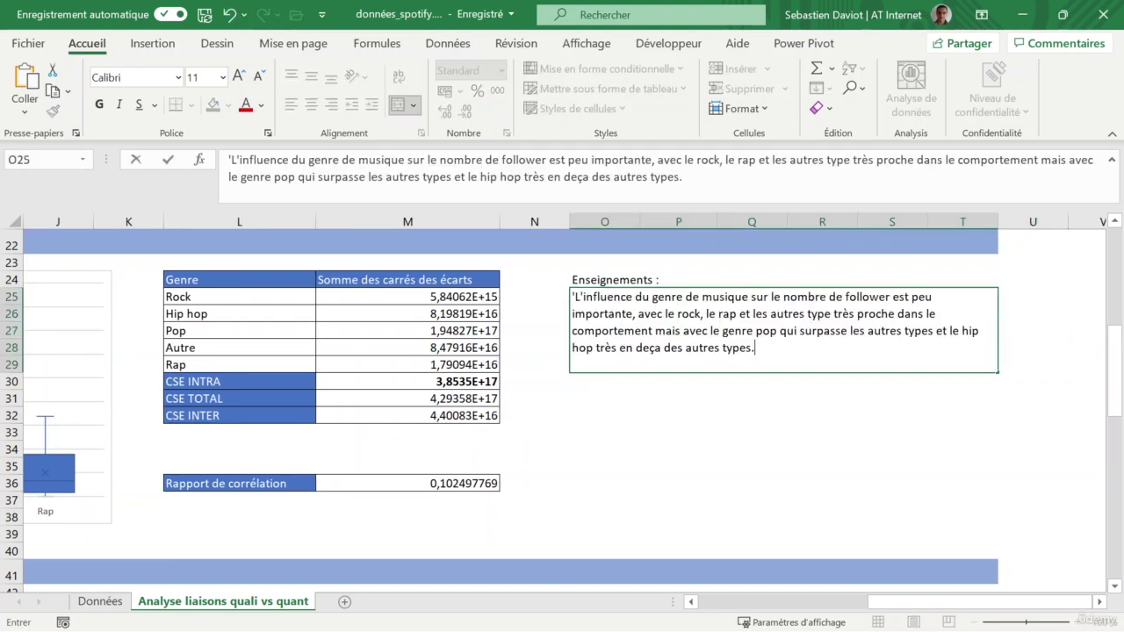
key(Return)
Step: Delete the existing box plot from the exercise section "Analyse du volume d'écoutes par genre de musique"
key(Left)
key(Left)
key(Left)
key(Left)
key(Left)
key(Left)
key(Left)
key(Left)
key(Left)
key(Left)
key(Left)
key(Left)
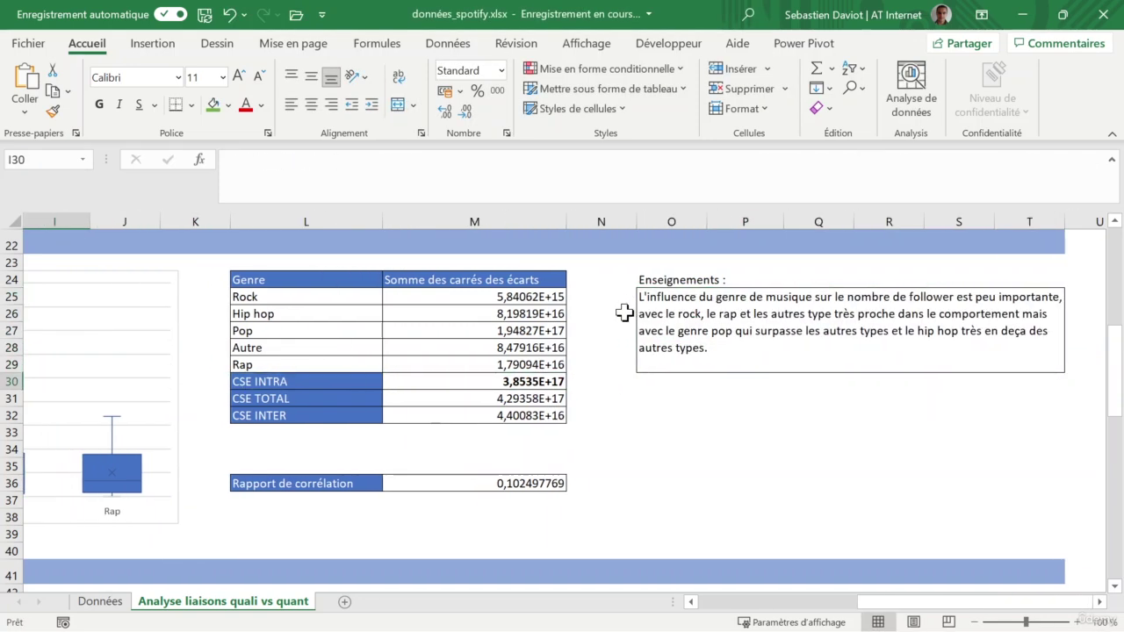
key(Left)
key(Left)
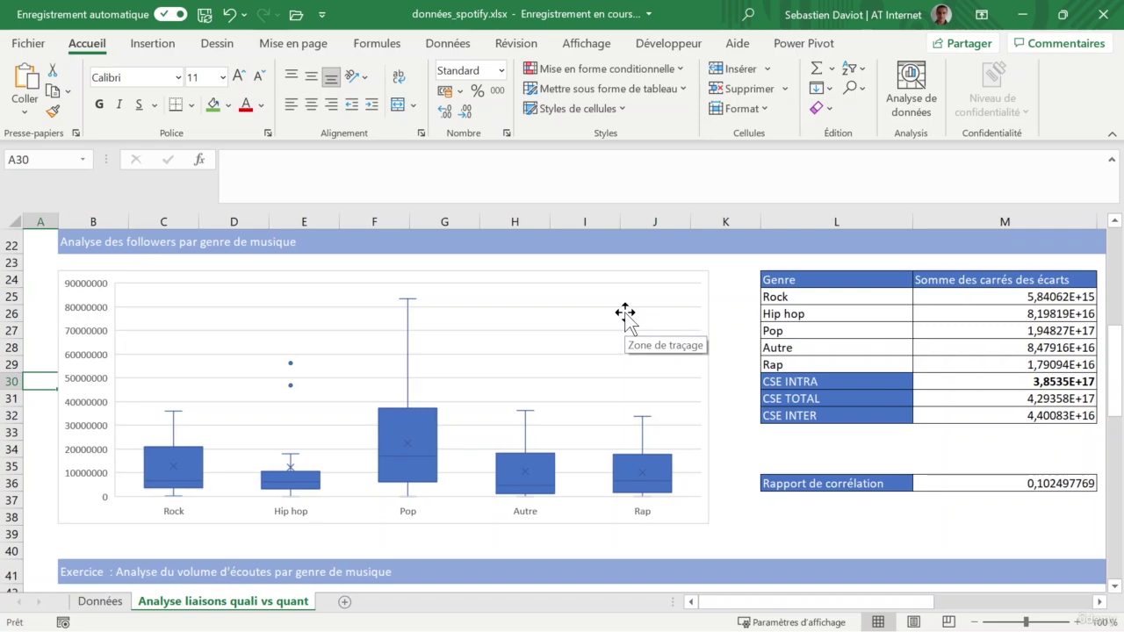
key(Down)
key(Down)
key(Down)
key(Down)
key(Down)
key(Down)
key(Down)
key(Down)
key(Down)
key(Down)
key(Down)
key(Down)
key(Down)
key(Down)
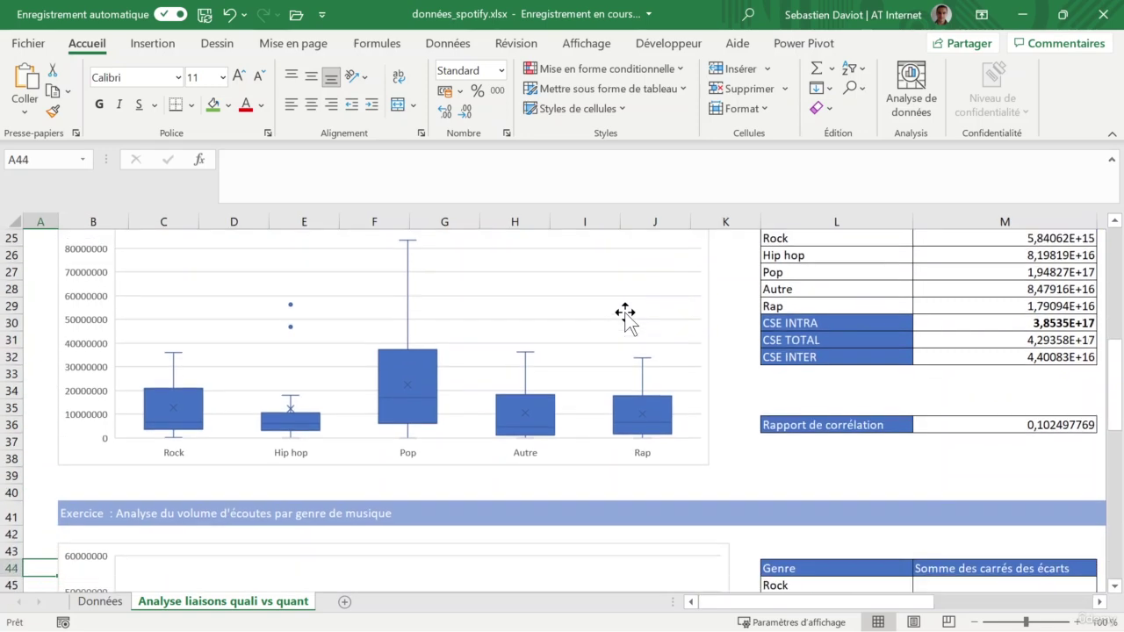
click(705, 546)
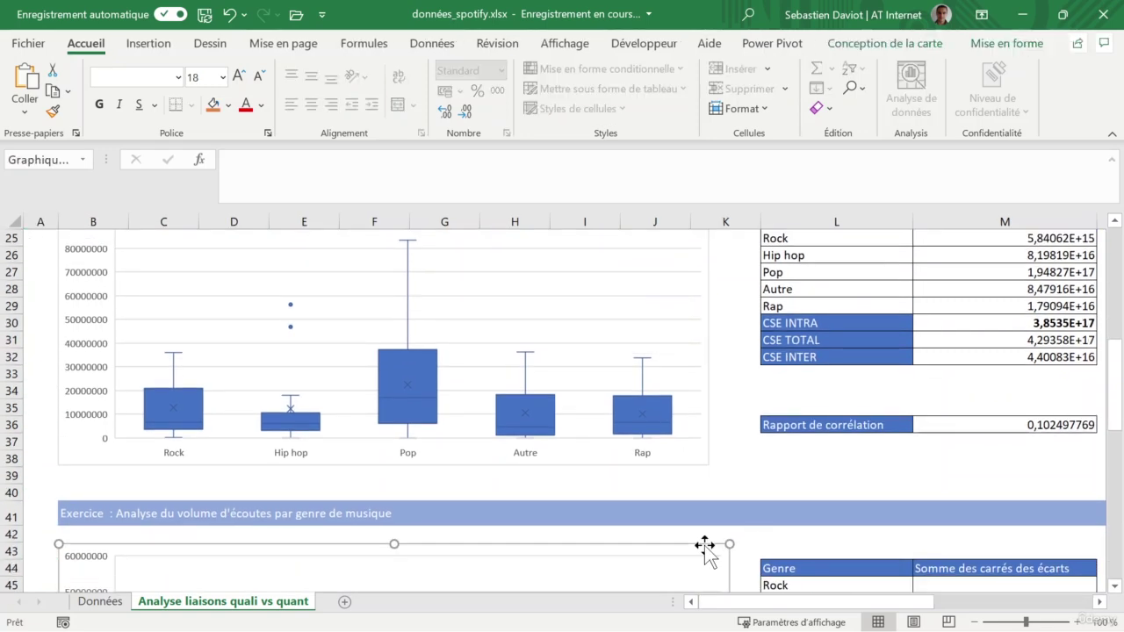
key(Delete)
scroll(704, 546, down, 2)
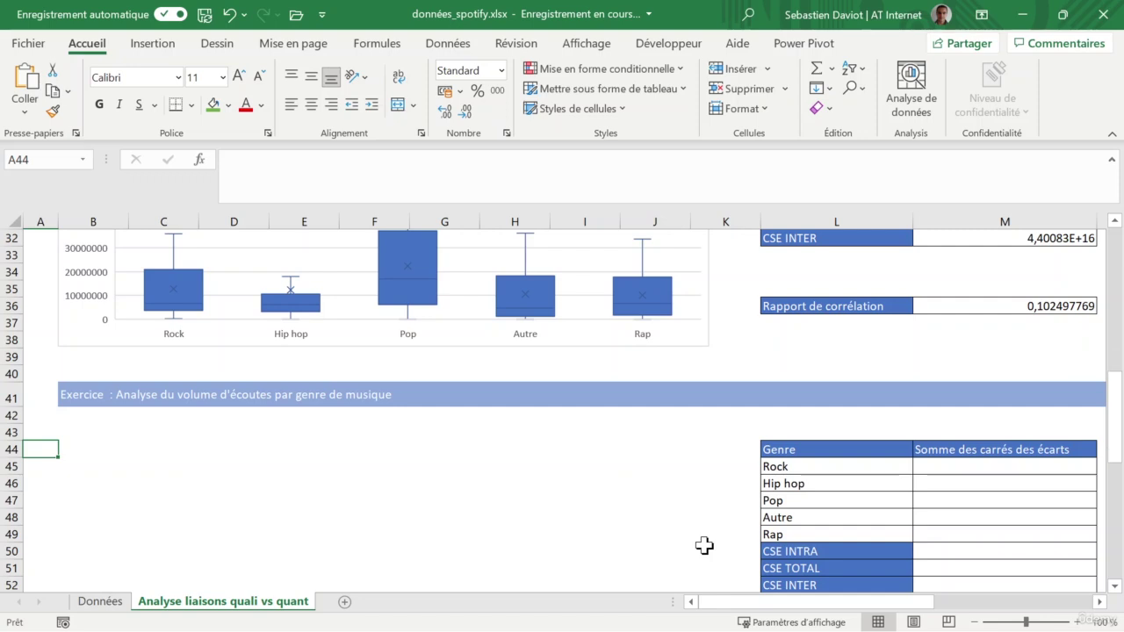
Step: Review the exercise section "Analyse du volume d'écoutes par genre de musique": its genre table, Rapport de corrélation cell and Enseignements box
scroll(704, 545, down, 1)
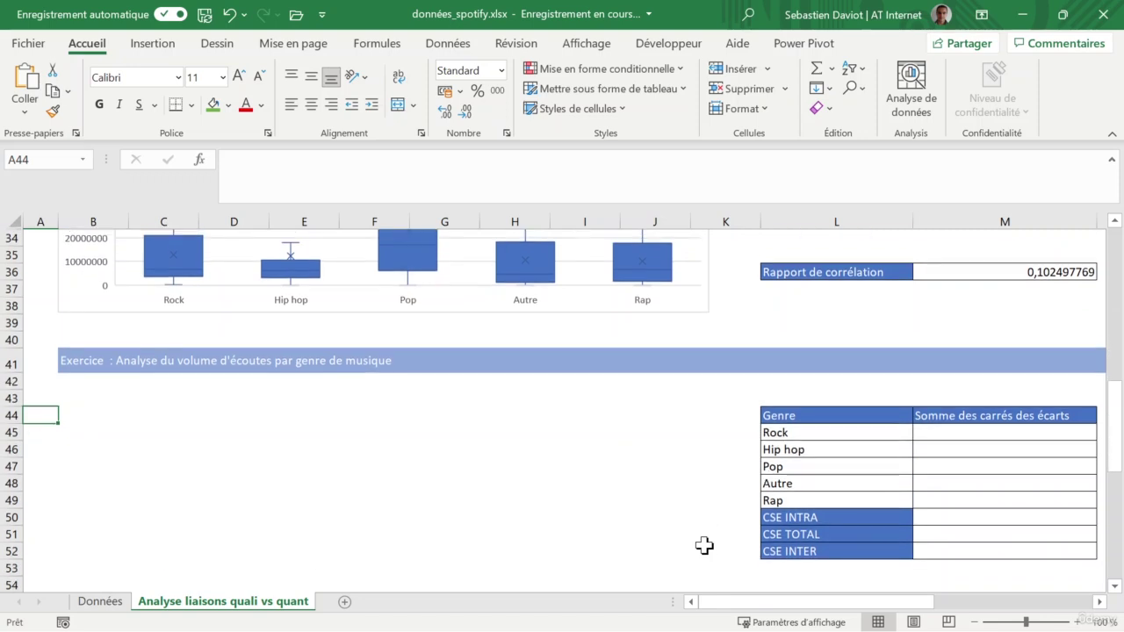
scroll(704, 545, up, 1)
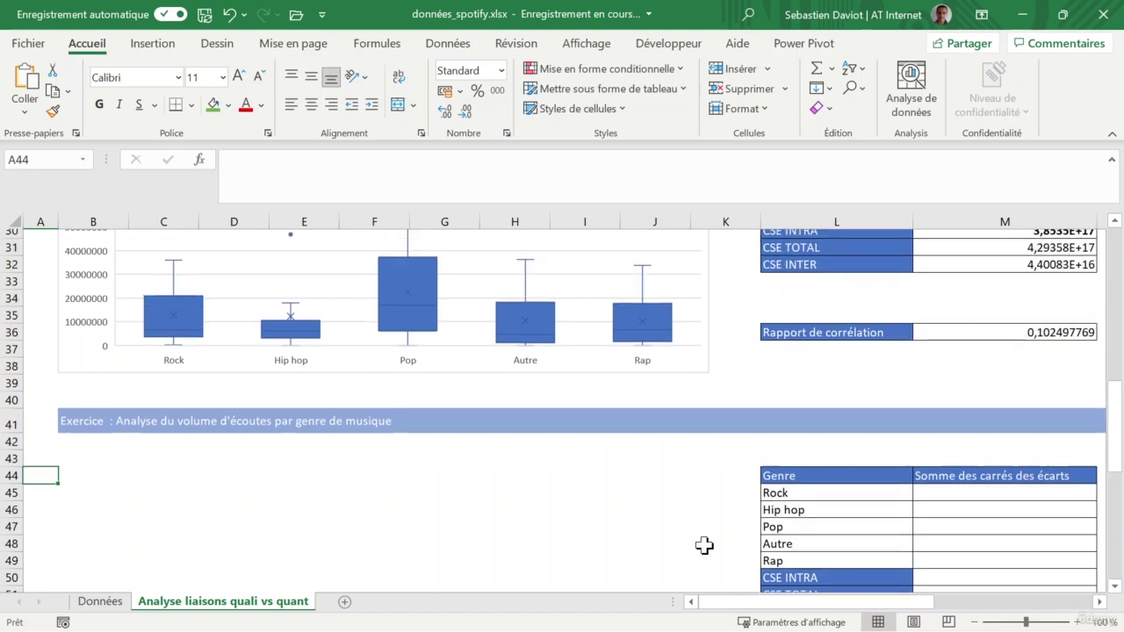
scroll(704, 545, down, 2)
scroll(544, 391, up, 2)
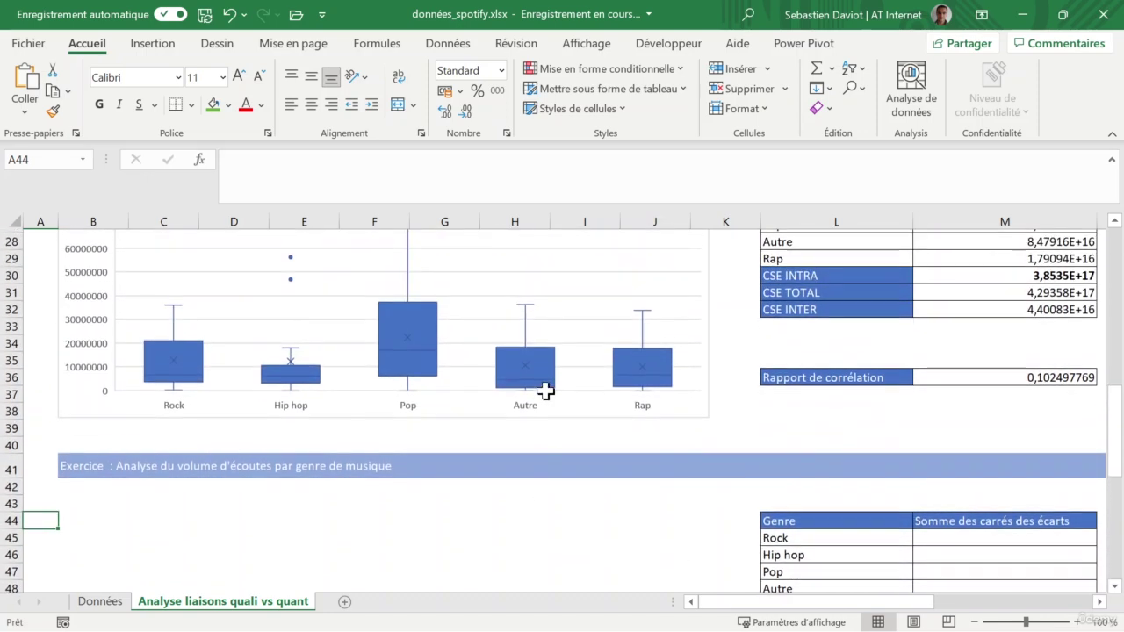
scroll(544, 391, down, 2)
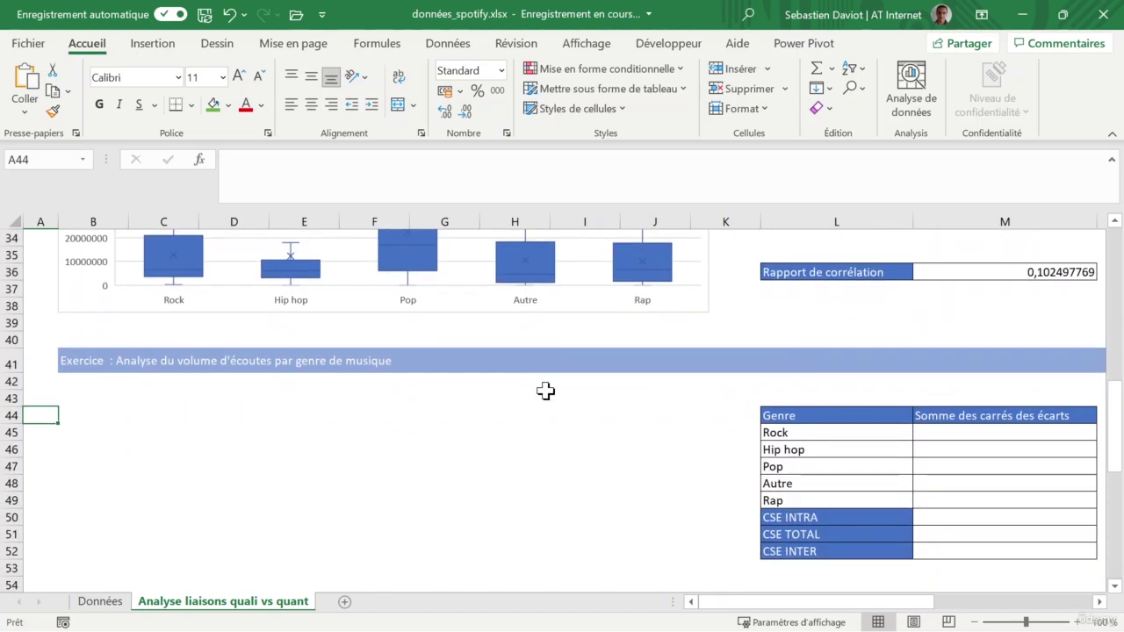
scroll(545, 391, down, 1)
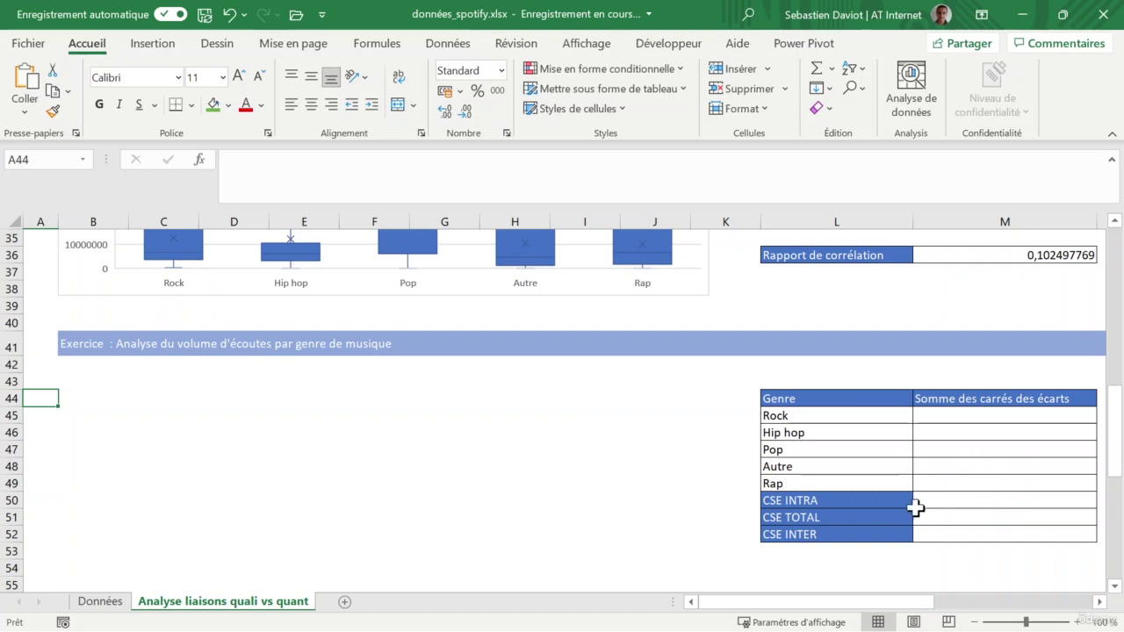
scroll(914, 507, down, 1)
scroll(914, 506, right, 3)
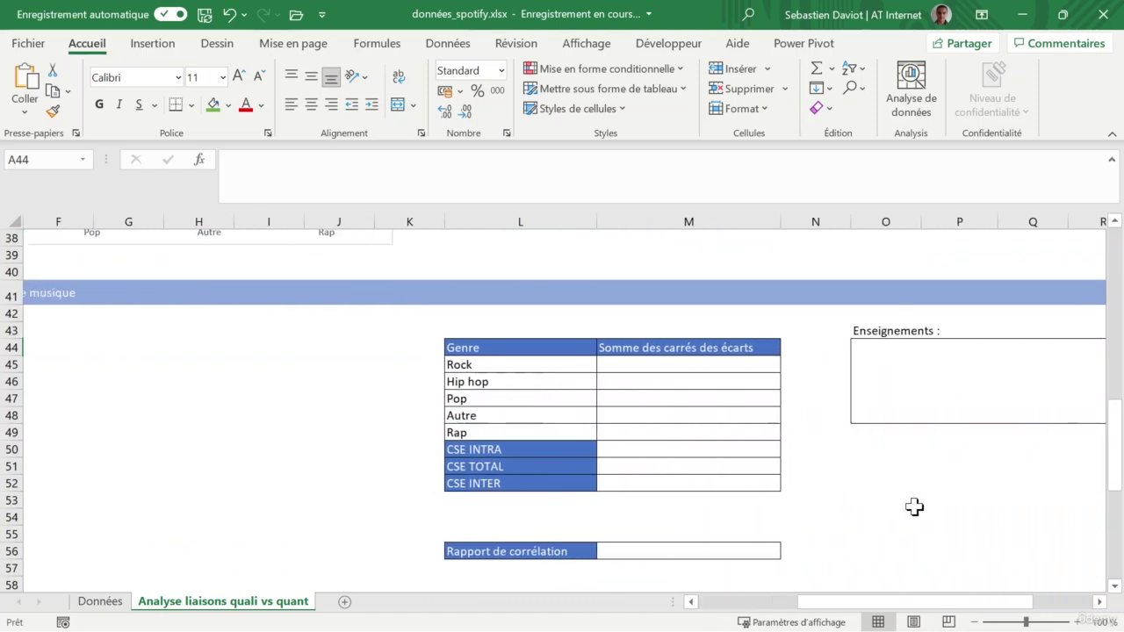
scroll(914, 506, left, 3)
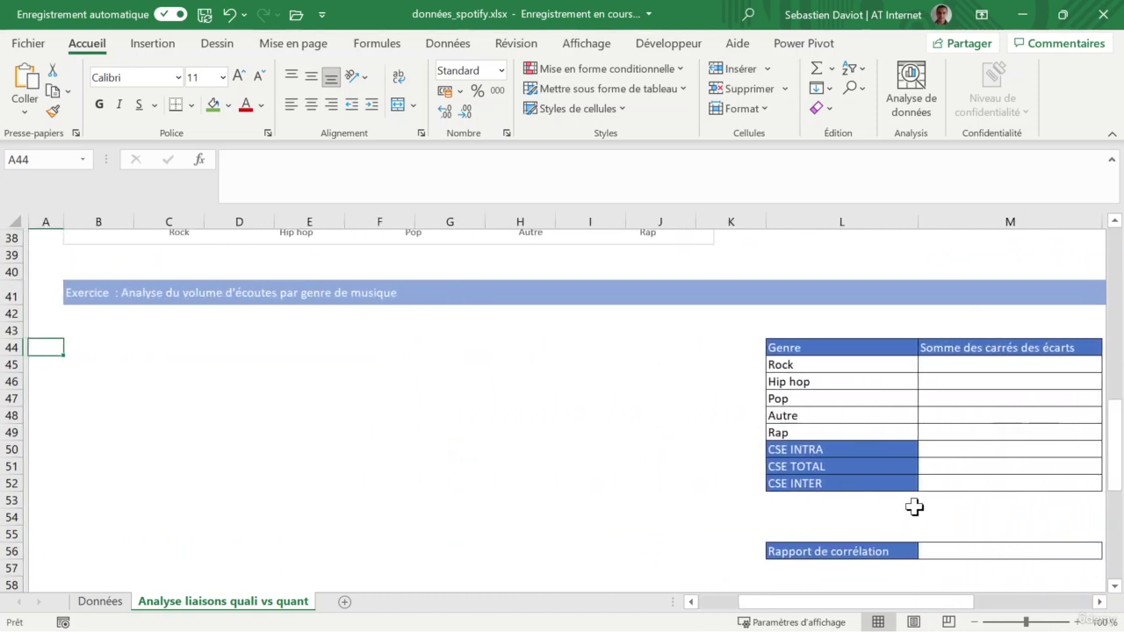
Step: Examine the box plot and table of the exercise "Analyse de l'énergie par rapport à l'acousticité"
scroll(425, 457, down, 4)
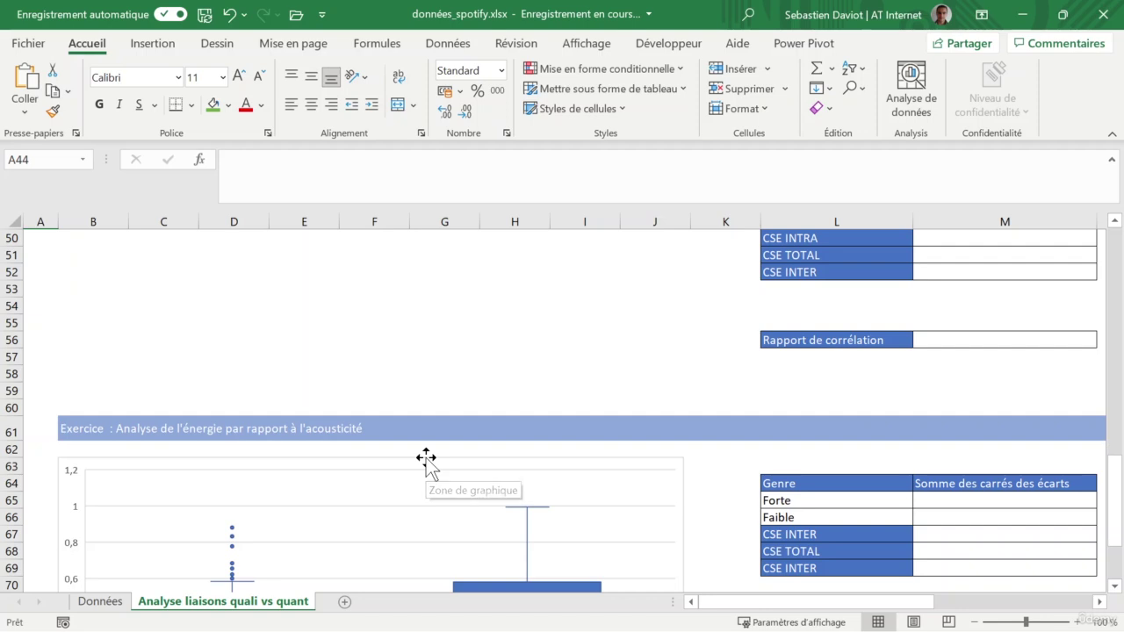
scroll(425, 457, down, 4)
scroll(424, 458, up, 4)
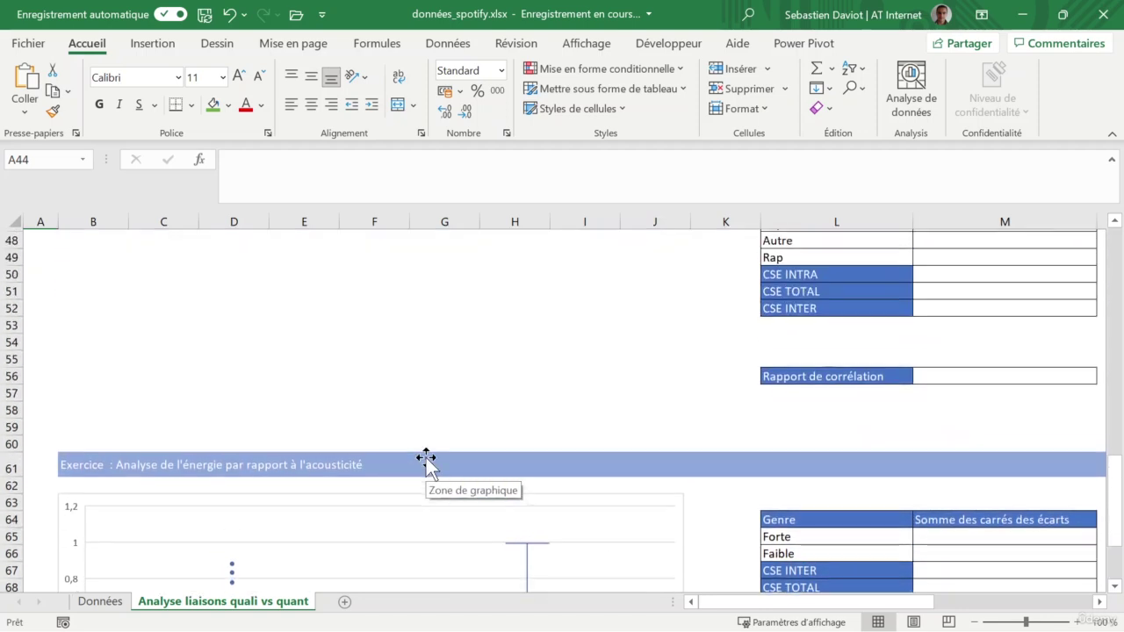
scroll(542, 569, down, 4)
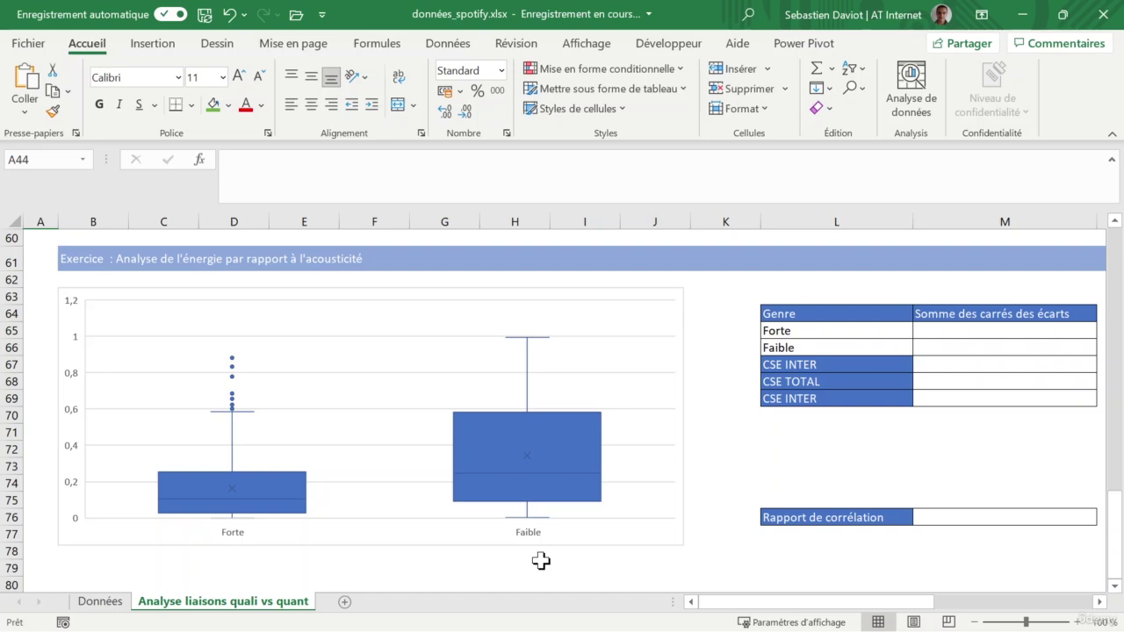
Step: Look up the energy Forte/Faible category column in the Données sheet and relate it to the energy exercise's box plot and table
click(99, 602)
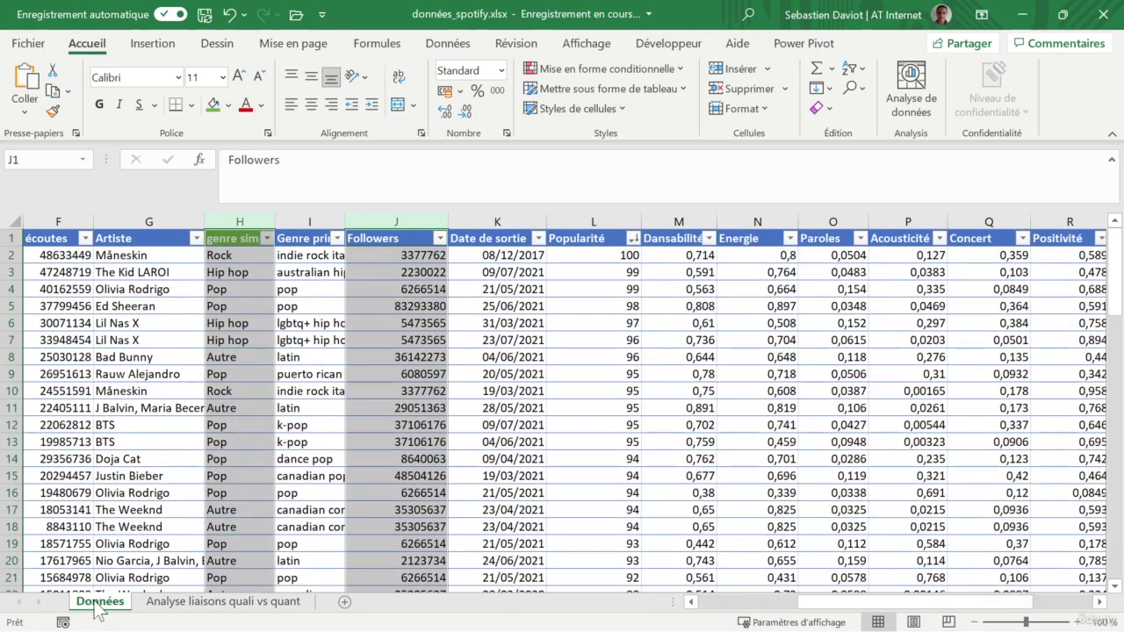
scroll(793, 321, right, 5)
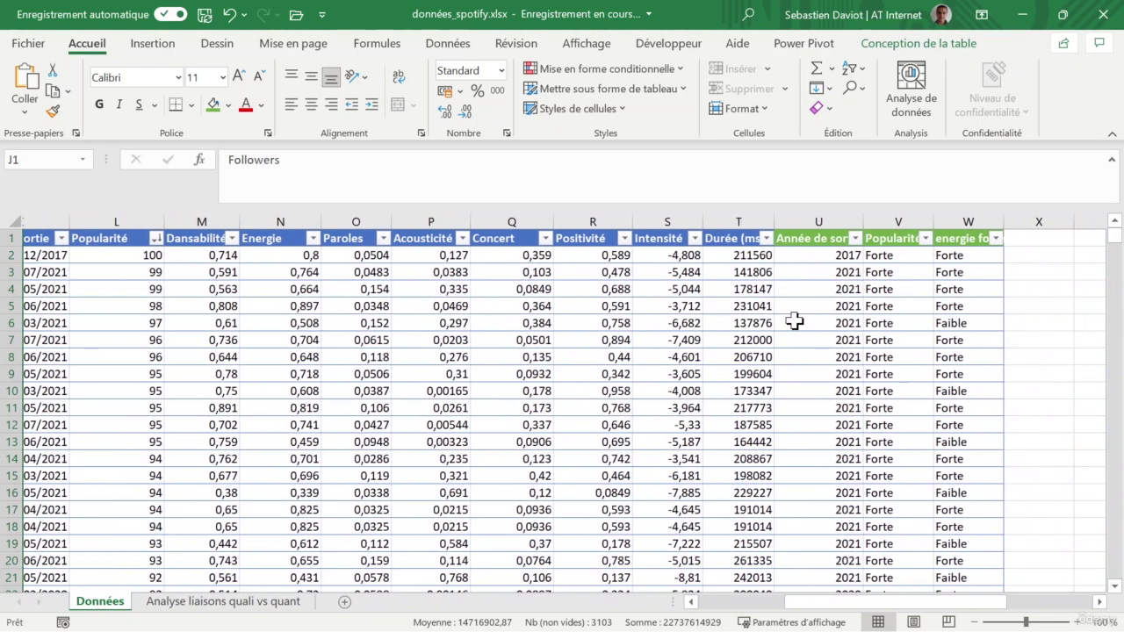
scroll(794, 322, right, 1)
click(923, 220)
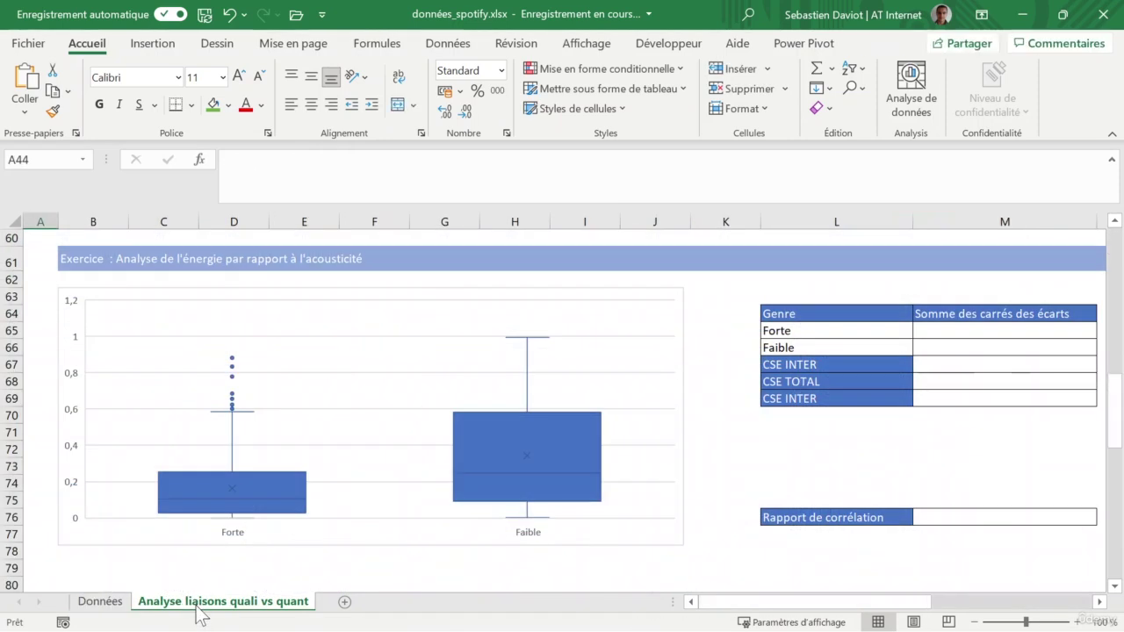
click(200, 610)
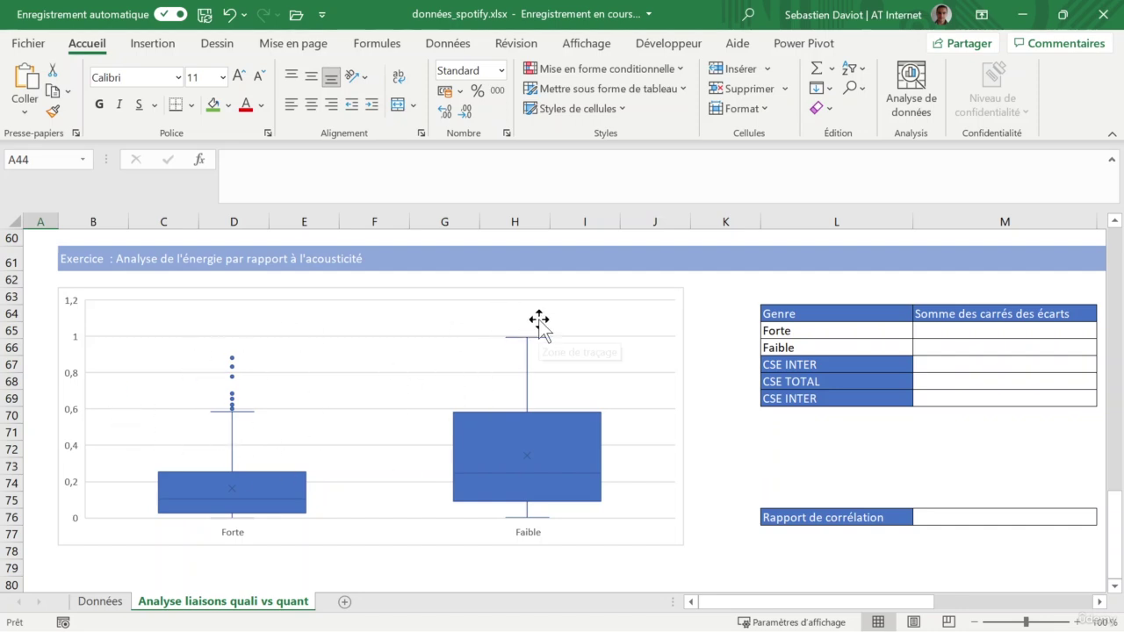
click(952, 338)
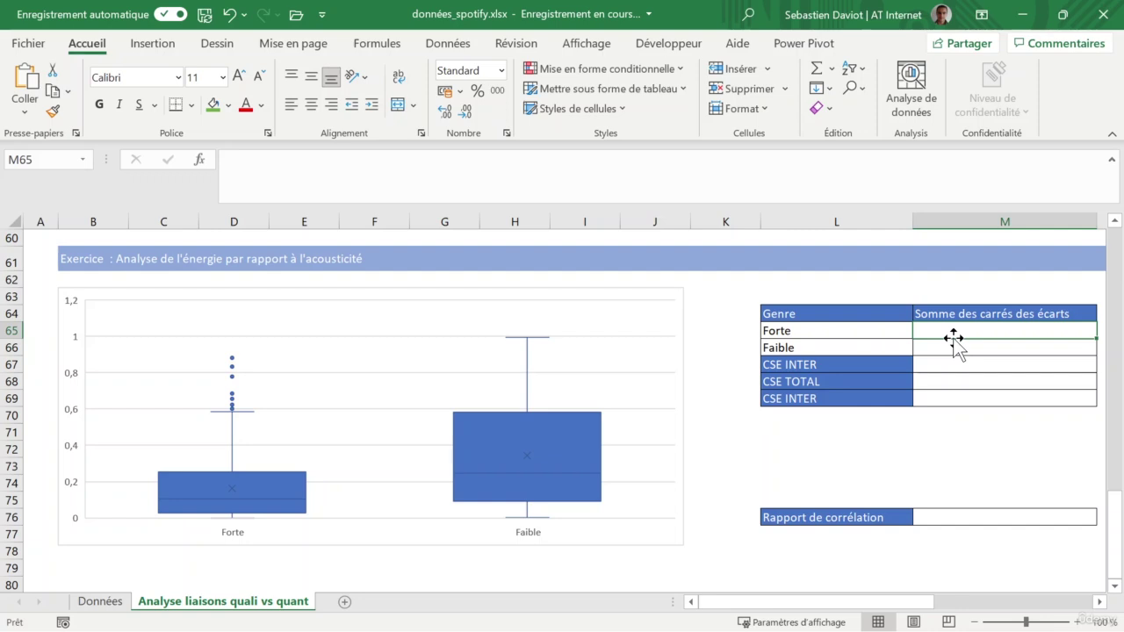
scroll(953, 338, up, 8)
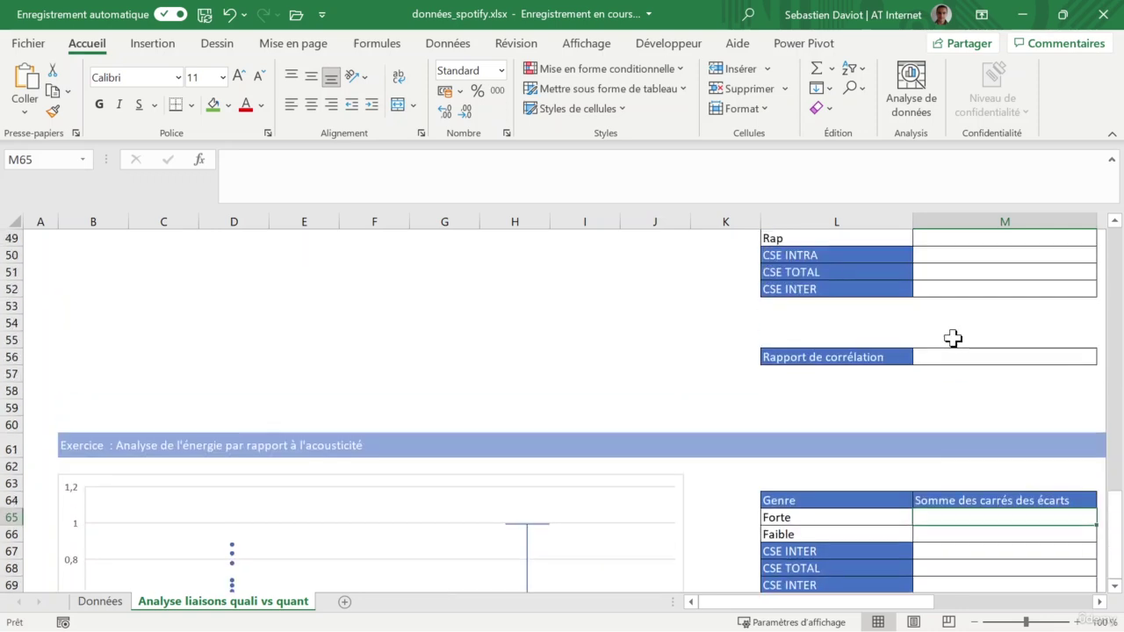